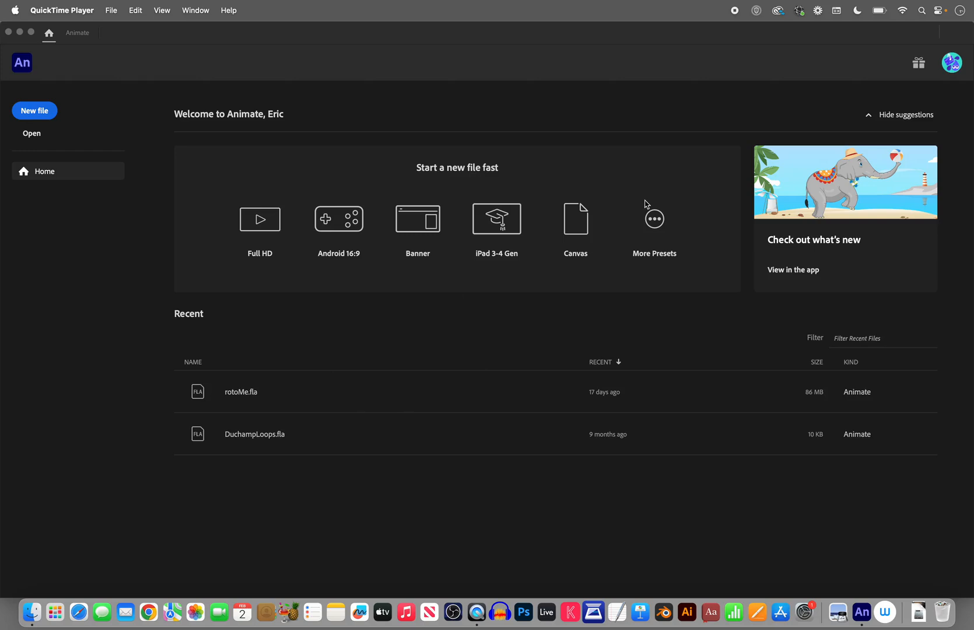
- Create a new Standard 640 x 480 ActionScript 3.0 document with a frame rate of 12
click(45, 113)
click(45, 111)
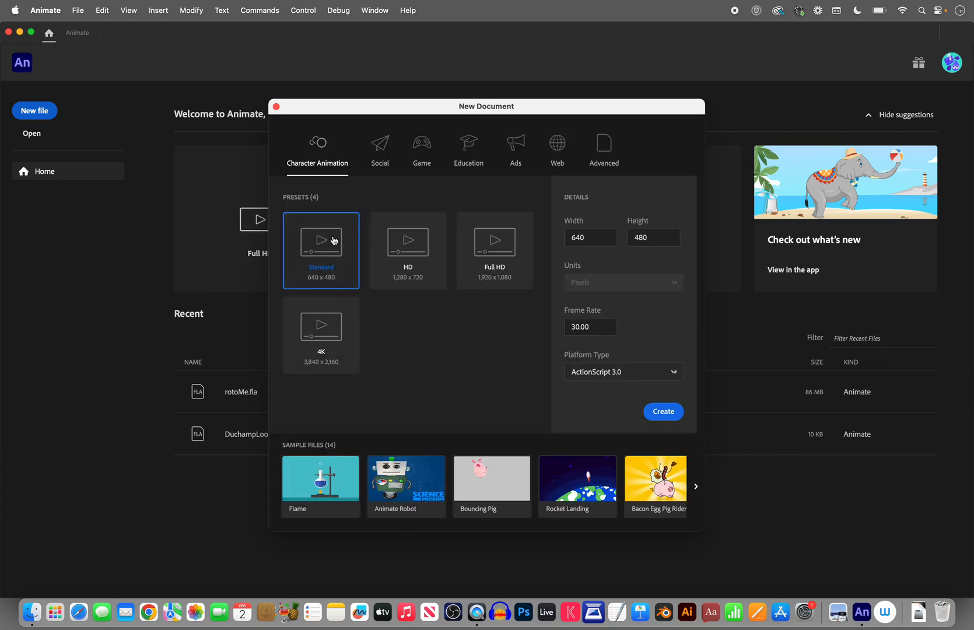
click(595, 326)
drag(596, 327, 558, 320)
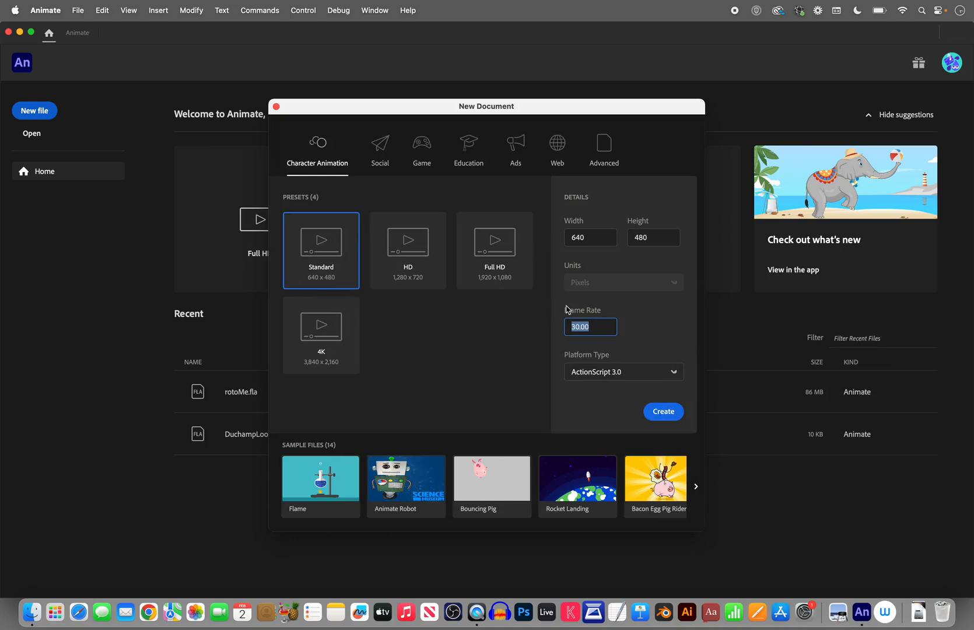
text(12)
click(659, 412)
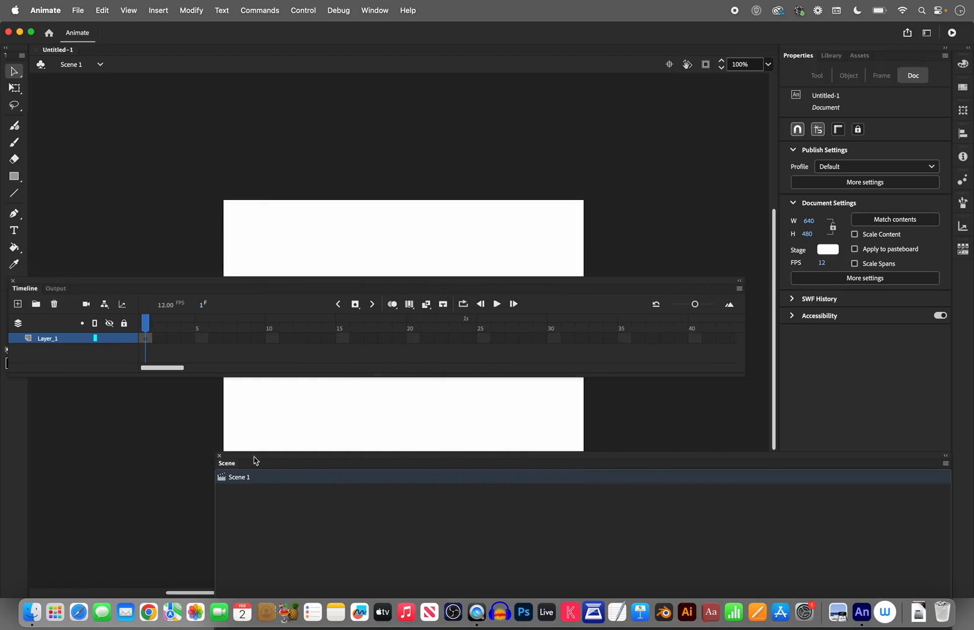
- Close the Scene panel and place the Timeline directly beneath the centred stage with its frames enlarged
click(220, 456)
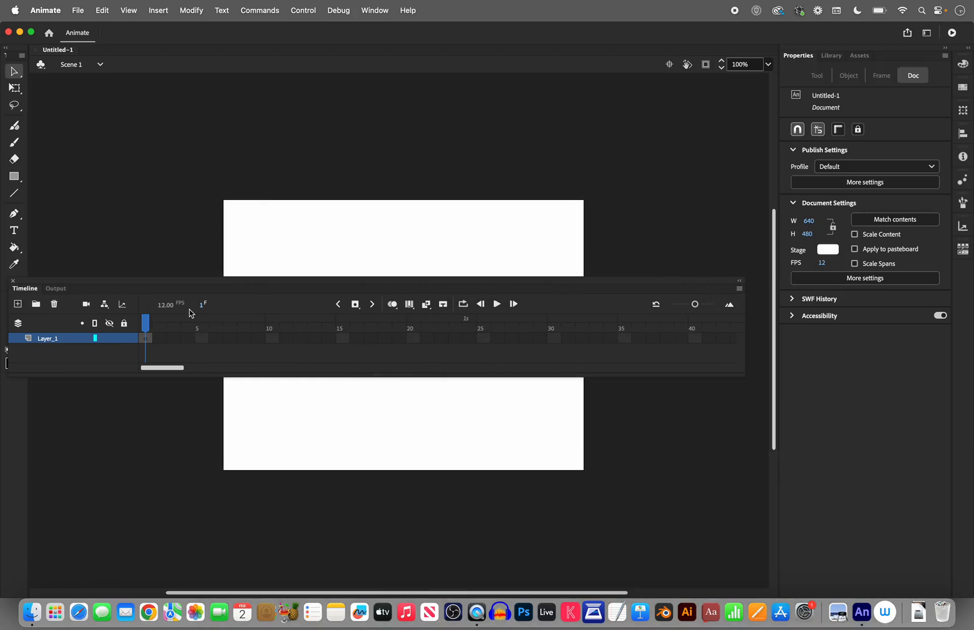
drag(180, 284, 208, 484)
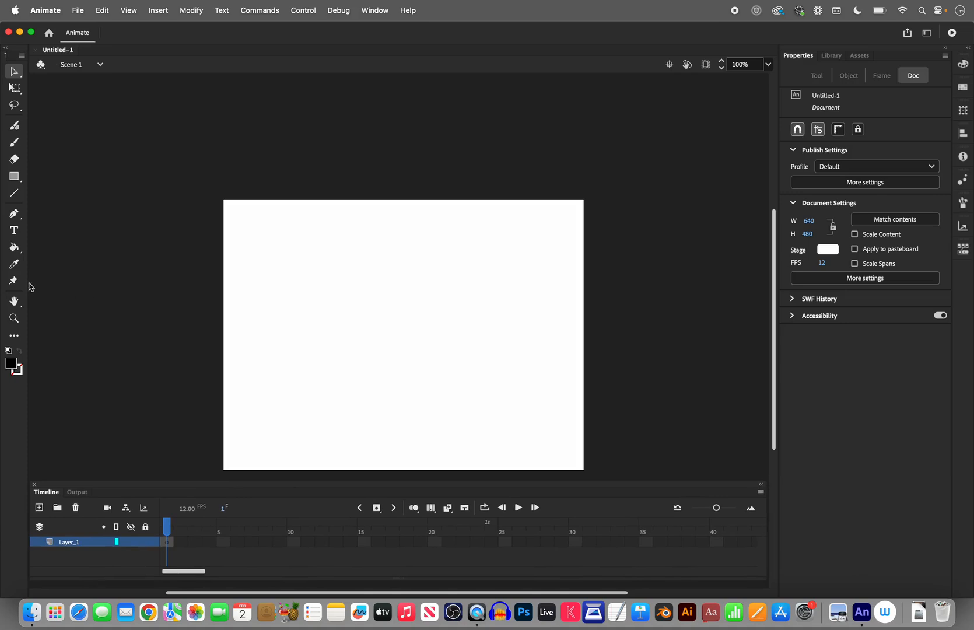
click(14, 301)
drag(305, 373, 320, 304)
mouse_move(407, 297)
mouse_down()
mouse_move(387, 319)
mouse_move(399, 294)
mouse_up()
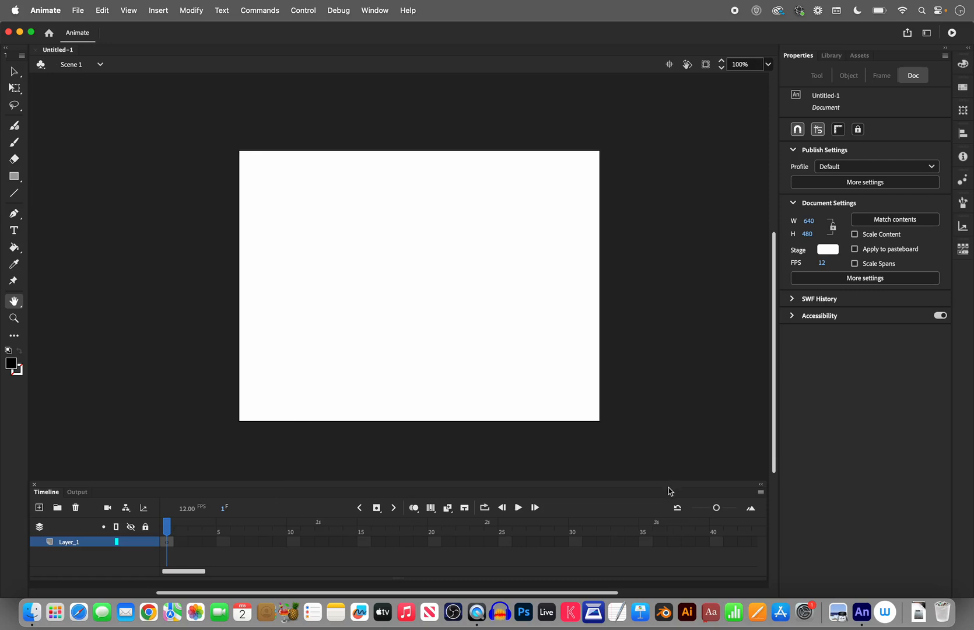
drag(669, 485, 664, 437)
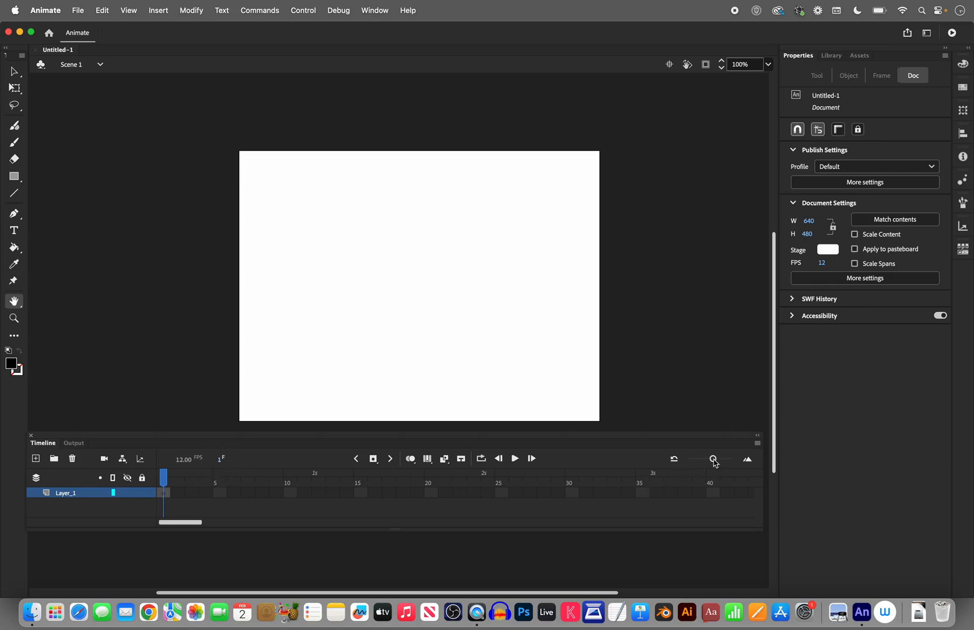
drag(713, 461, 722, 460)
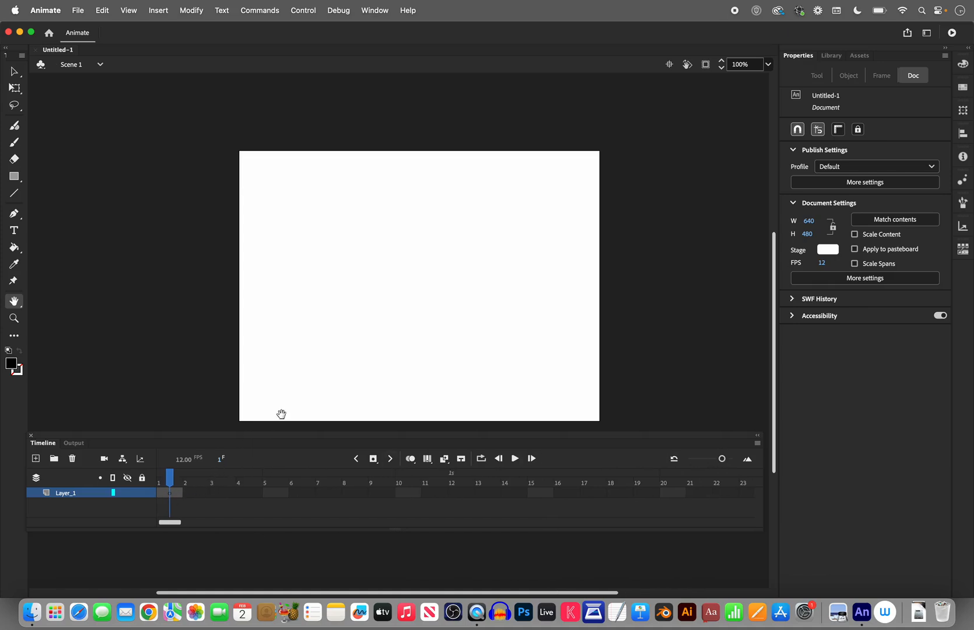
- Choose the Classic Brush, make a short test stroke on the stage and undo it
click(14, 142)
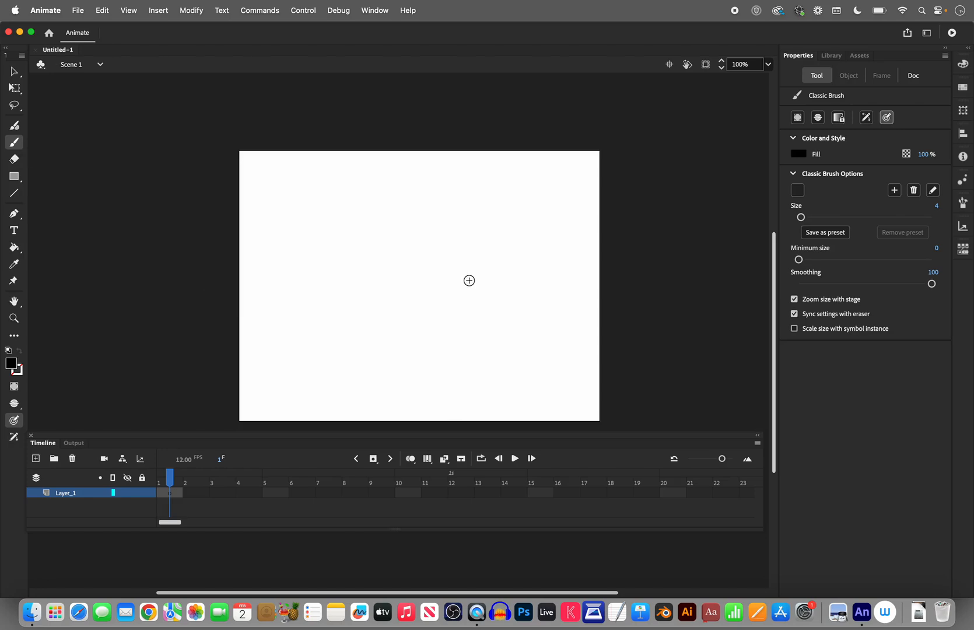
drag(466, 281, 473, 282)
drag(438, 317, 438, 317)
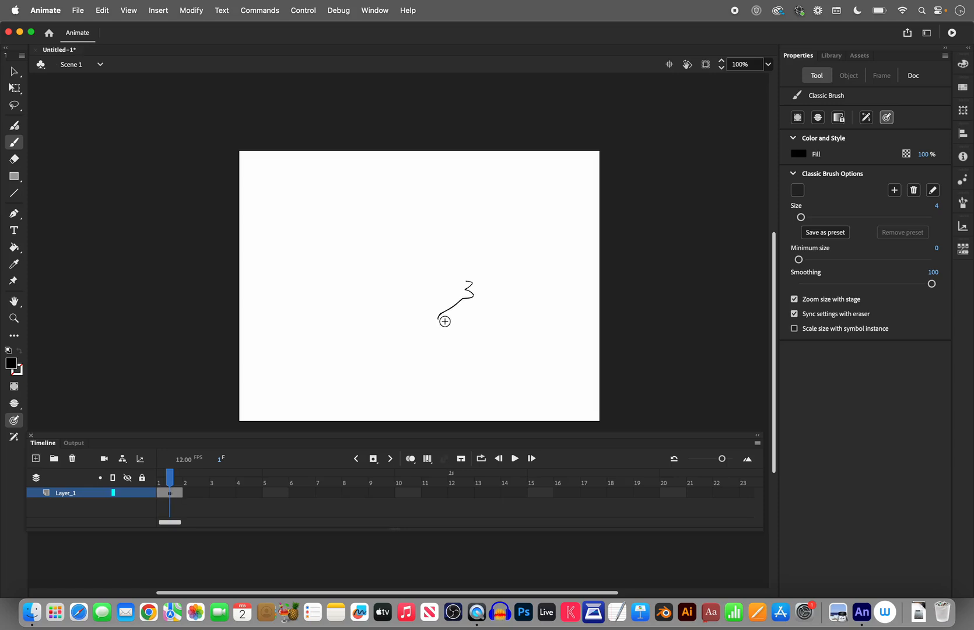
key(super+z)
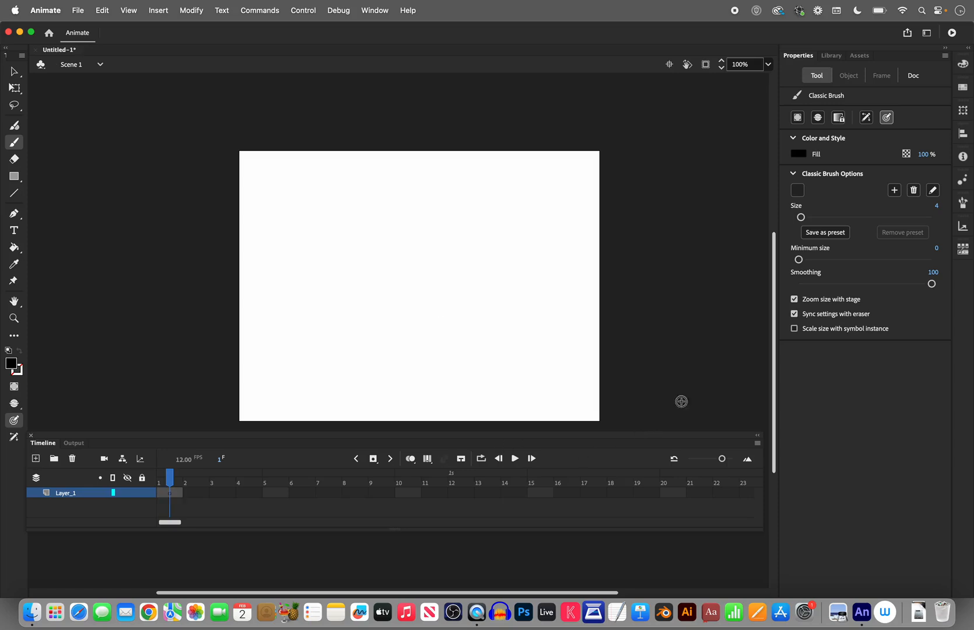
- Set the brush size to 21 and draw a black fish outline with an eye and lines separating the fins from the body
drag(802, 218, 812, 217)
mouse_move(471, 282)
mouse_down()
mouse_move(480, 310)
mouse_move(370, 358)
mouse_move(359, 358)
mouse_move(372, 329)
mouse_move(342, 307)
mouse_move(321, 306)
mouse_move(271, 334)
mouse_move(305, 291)
mouse_move(279, 226)
mouse_move(327, 266)
mouse_move(372, 250)
mouse_move(335, 183)
mouse_move(424, 225)
mouse_move(431, 242)
mouse_move(470, 280)
mouse_up()
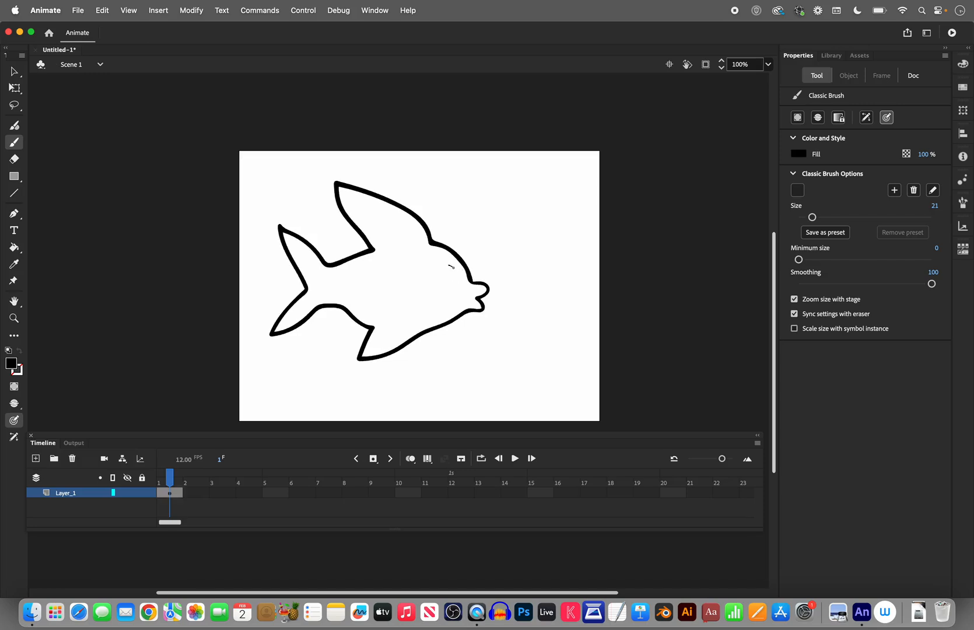
click(448, 272)
drag(383, 330, 418, 334)
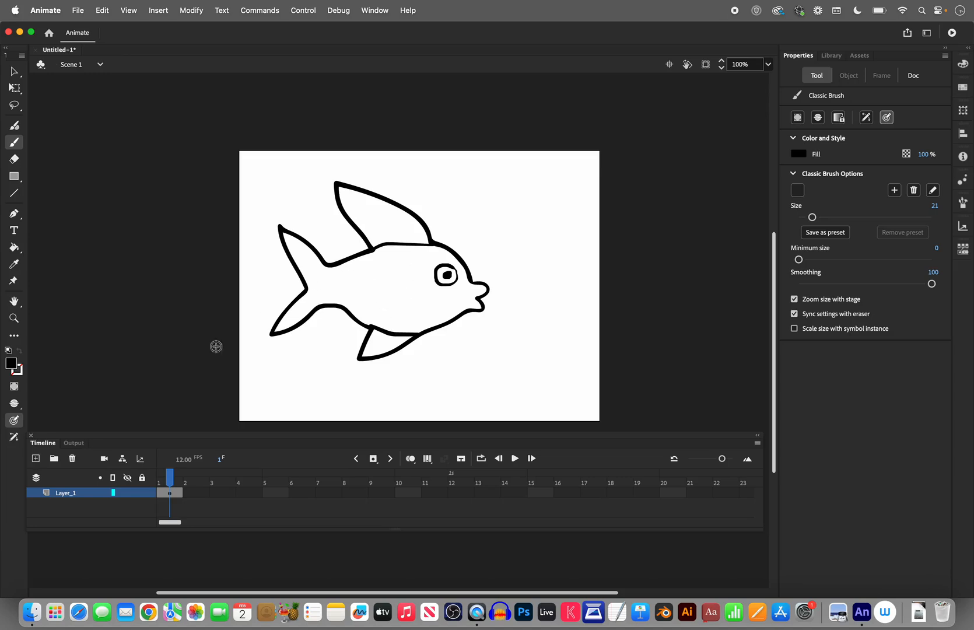
- Fill the fish's body, upper fin and lower fin with red using the Paint Bucket
click(13, 362)
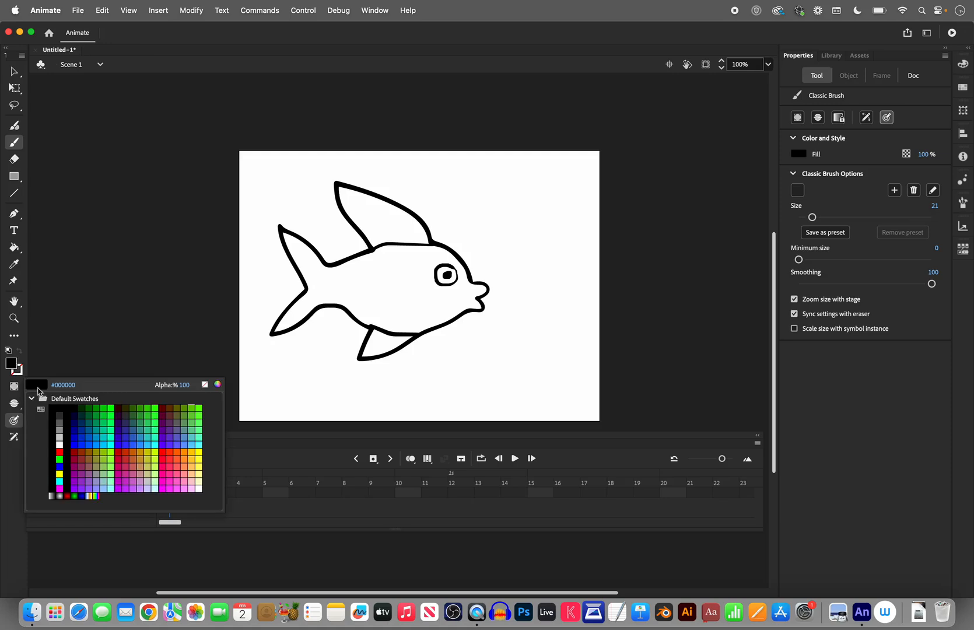
click(61, 450)
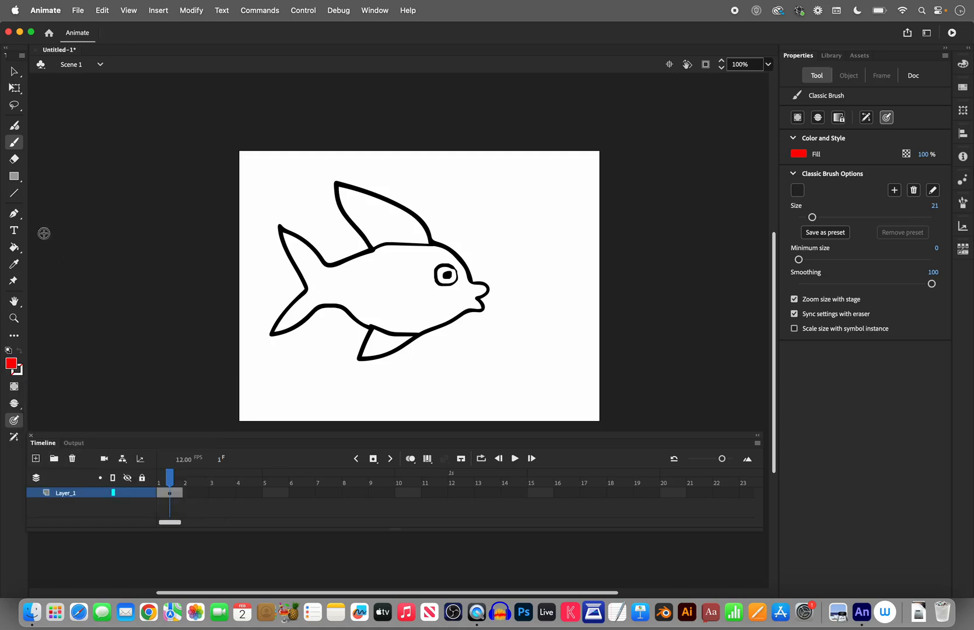
click(14, 247)
click(376, 299)
click(376, 210)
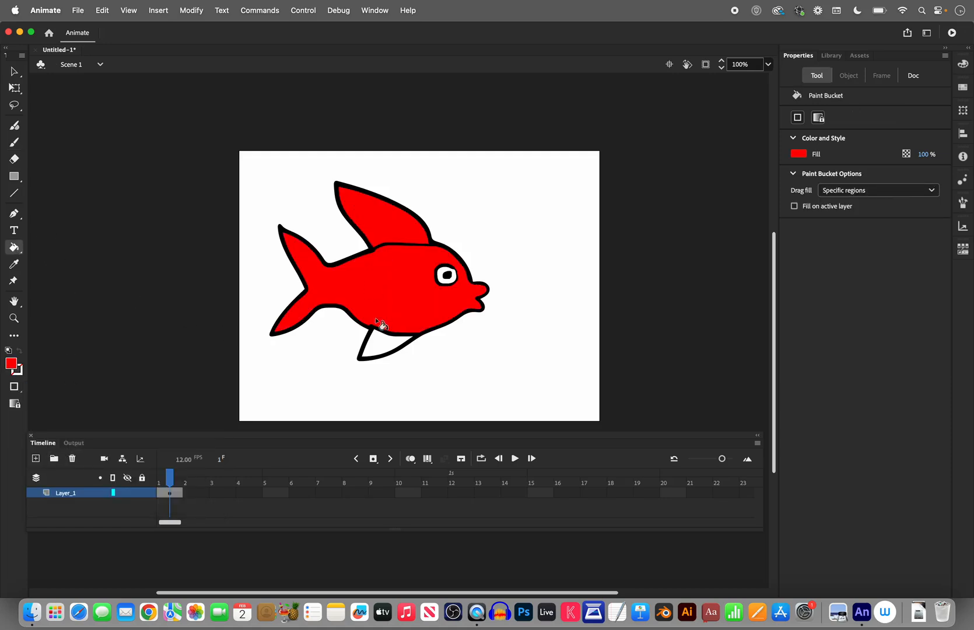
click(374, 350)
- Fill the ring around the fish's pupil with bright green
click(8, 363)
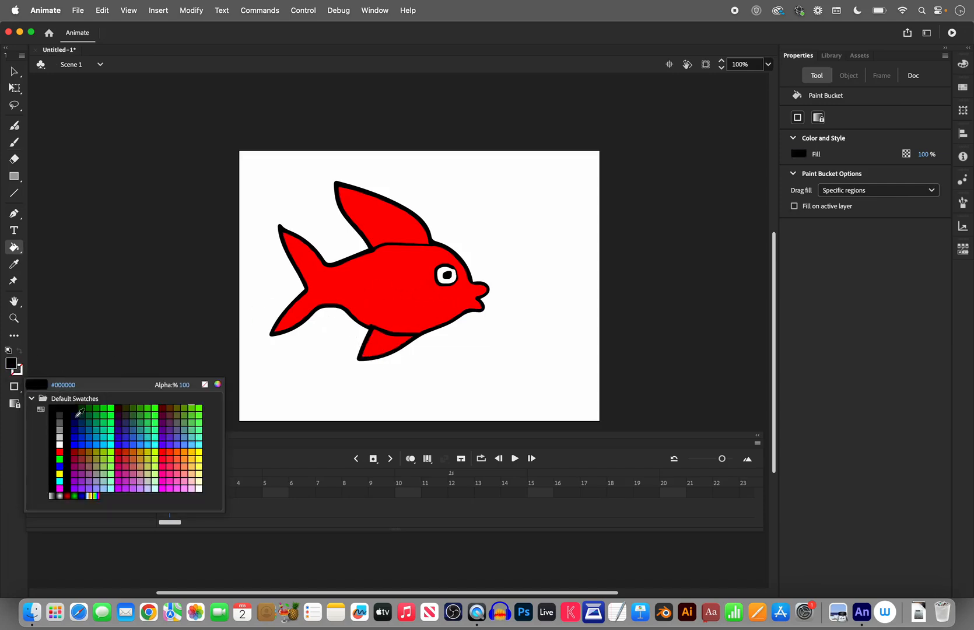
click(111, 407)
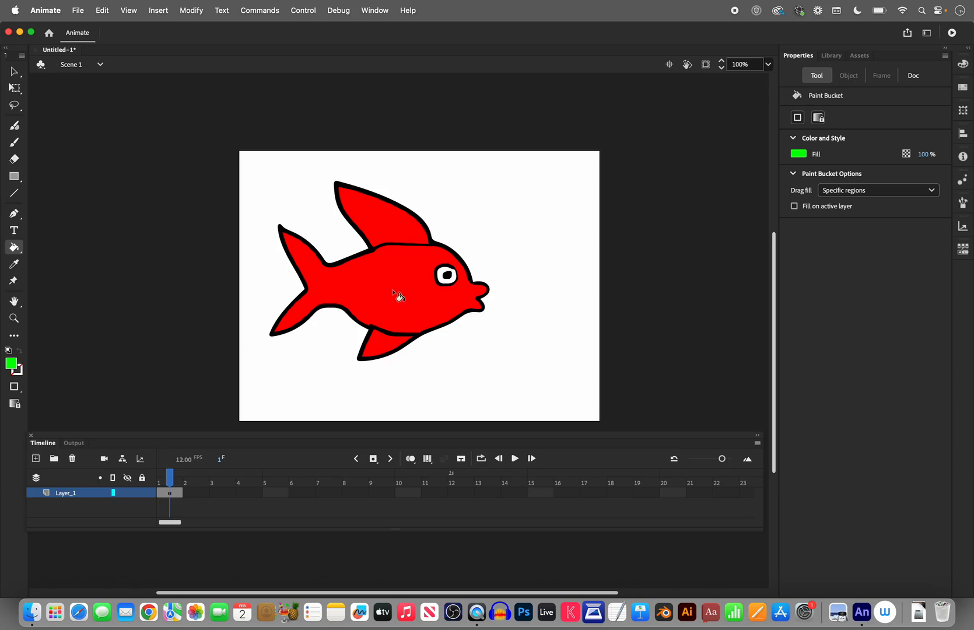
click(459, 278)
- Insert a keyframe at frame 2 and undo it
key(F6)
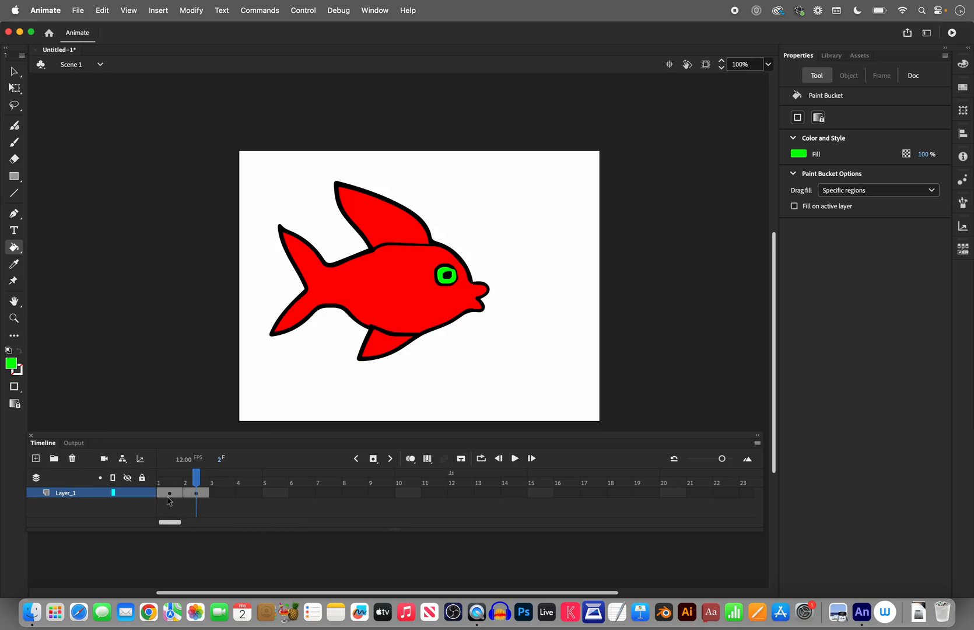
key(super+z)
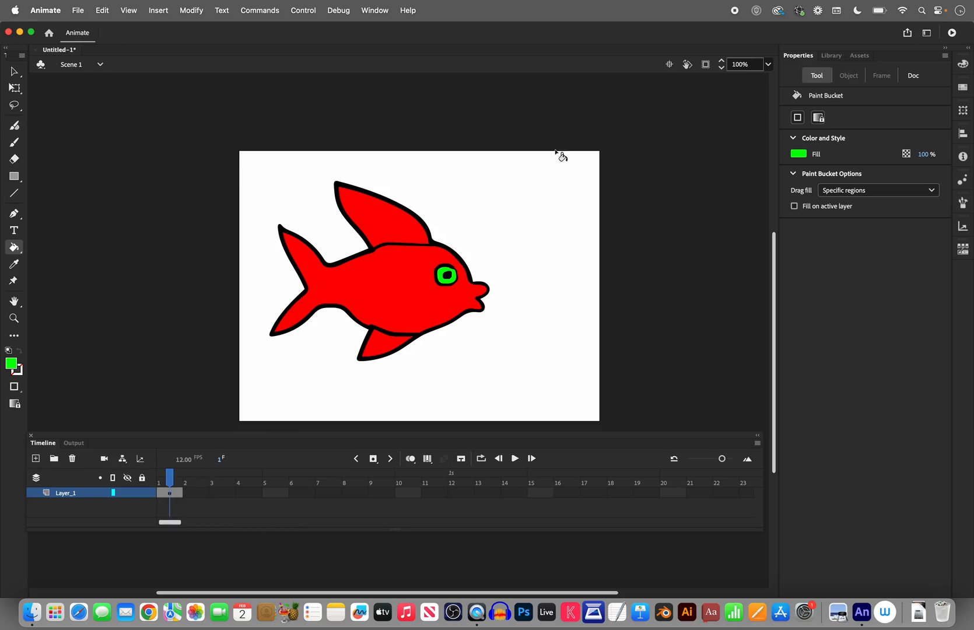
- Show the macOS Keyboard Viewer and check how the fn key switches the top row to F1–F12
click(836, 11)
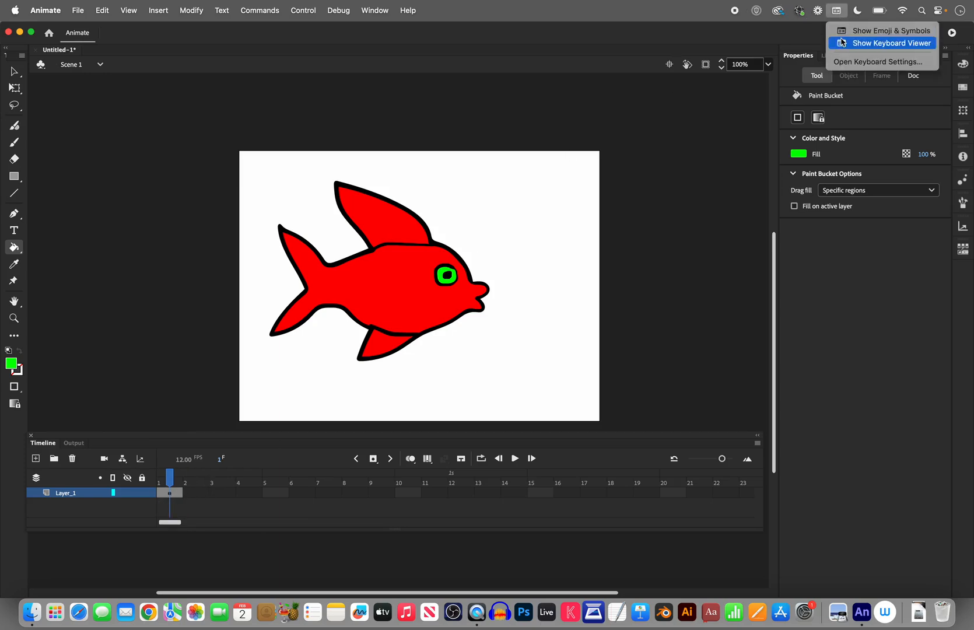
click(862, 45)
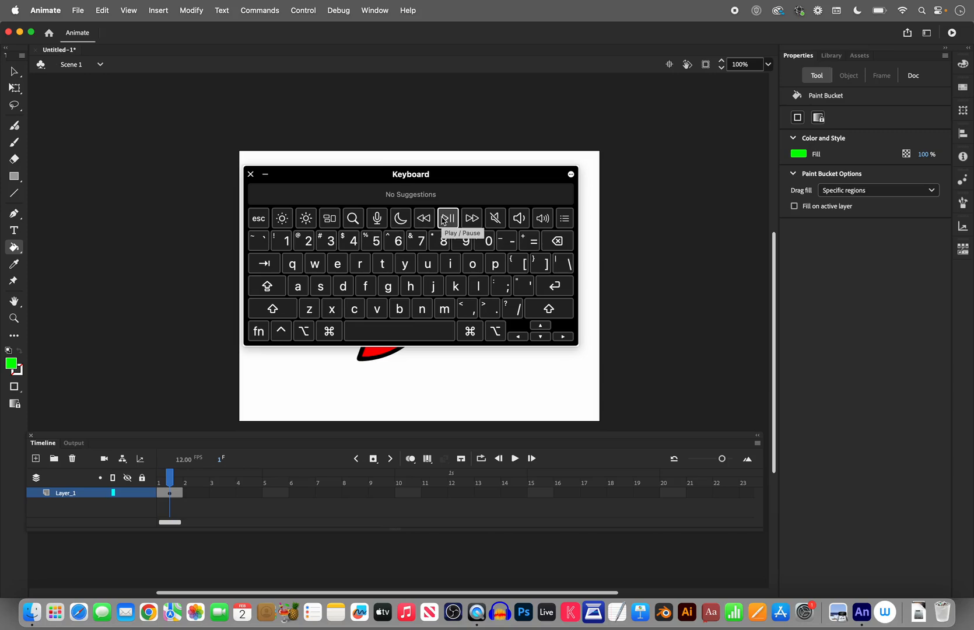
key(fn)
key(fn)
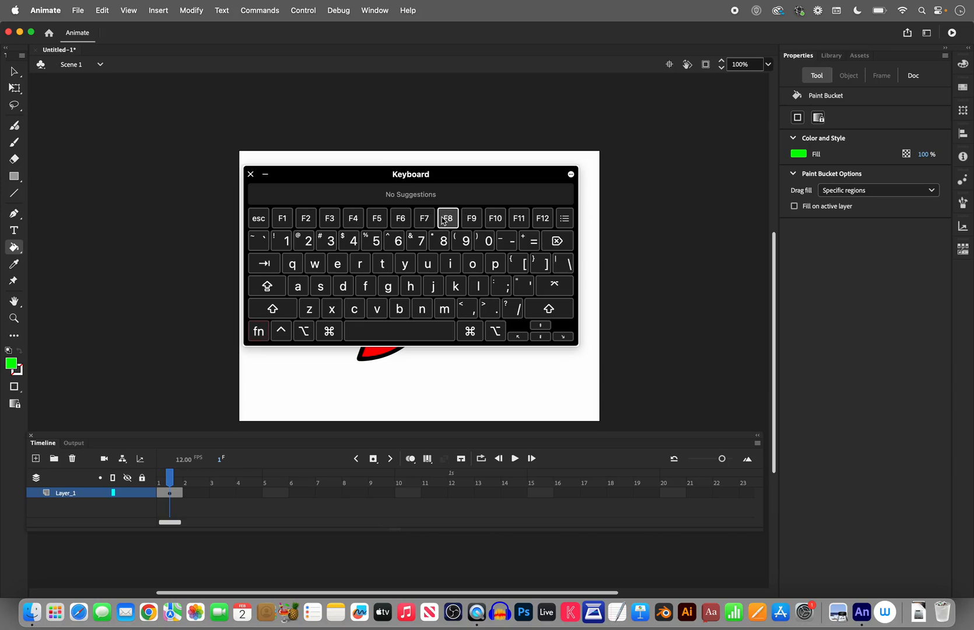
key(fn)
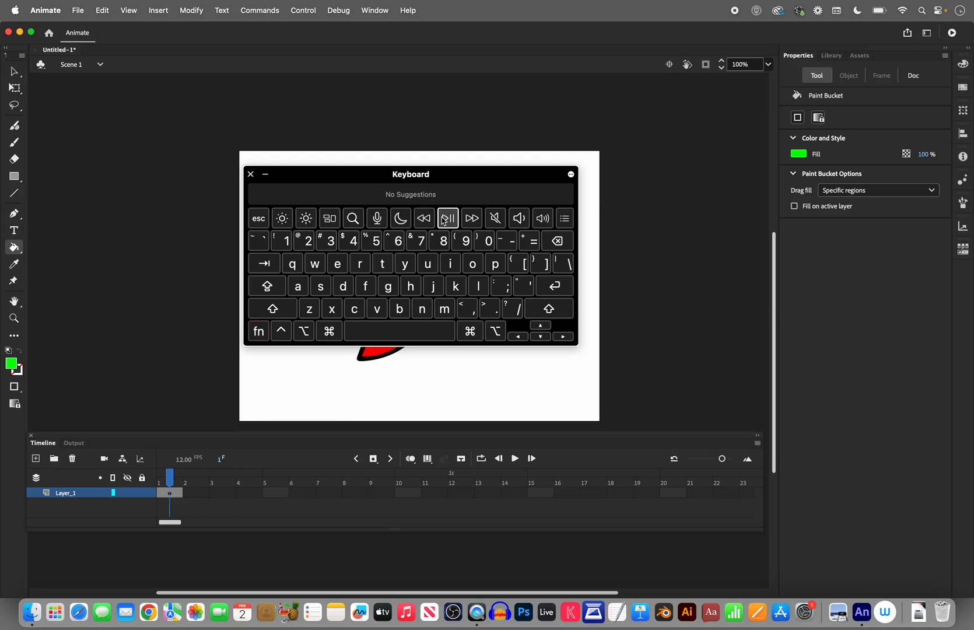
key(fn)
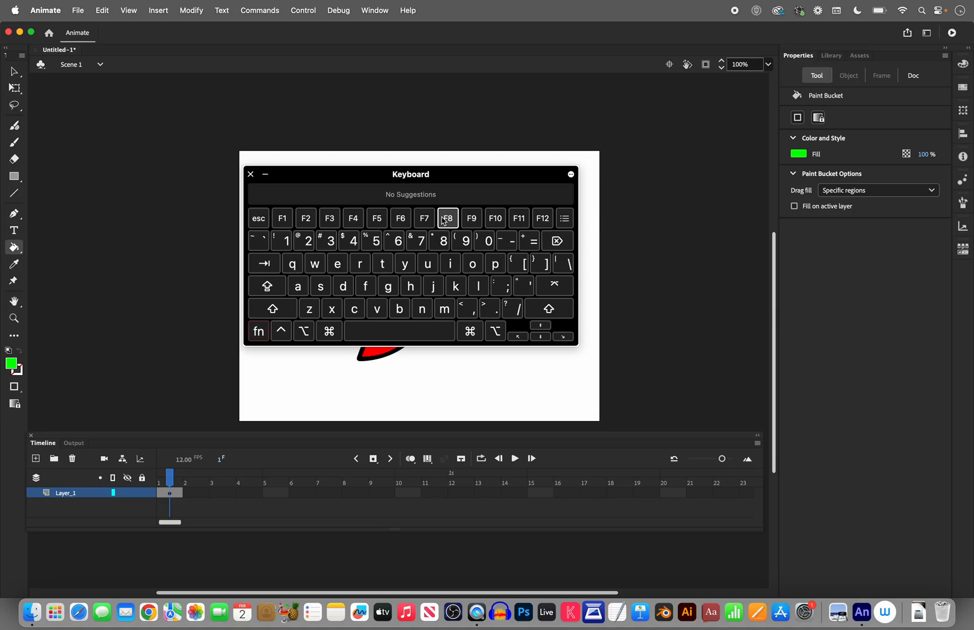
- Move the Keyboard Viewer off the stage and undo a trial keyframe at frame 2
key(F6)
click(443, 219)
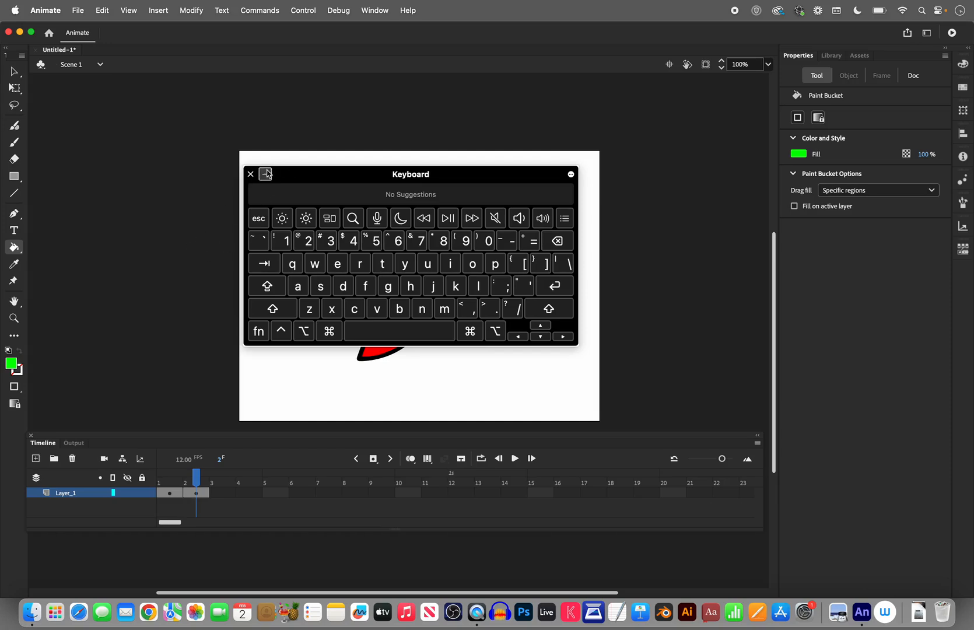
mouse_move(294, 174)
mouse_down()
mouse_move(448, 276)
mouse_move(569, 513)
mouse_move(564, 548)
mouse_move(572, 555)
mouse_up()
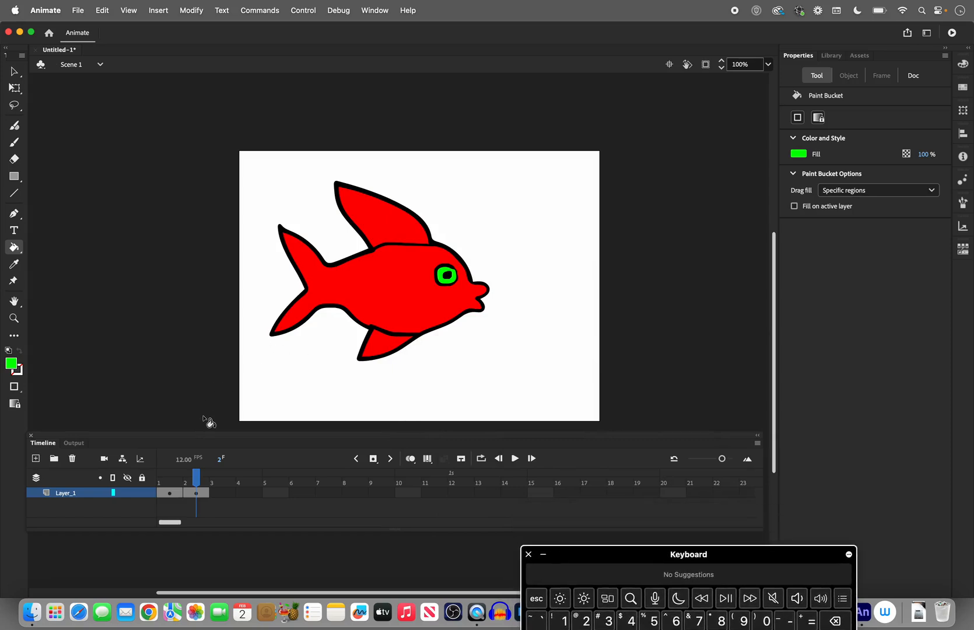
key(super+z)
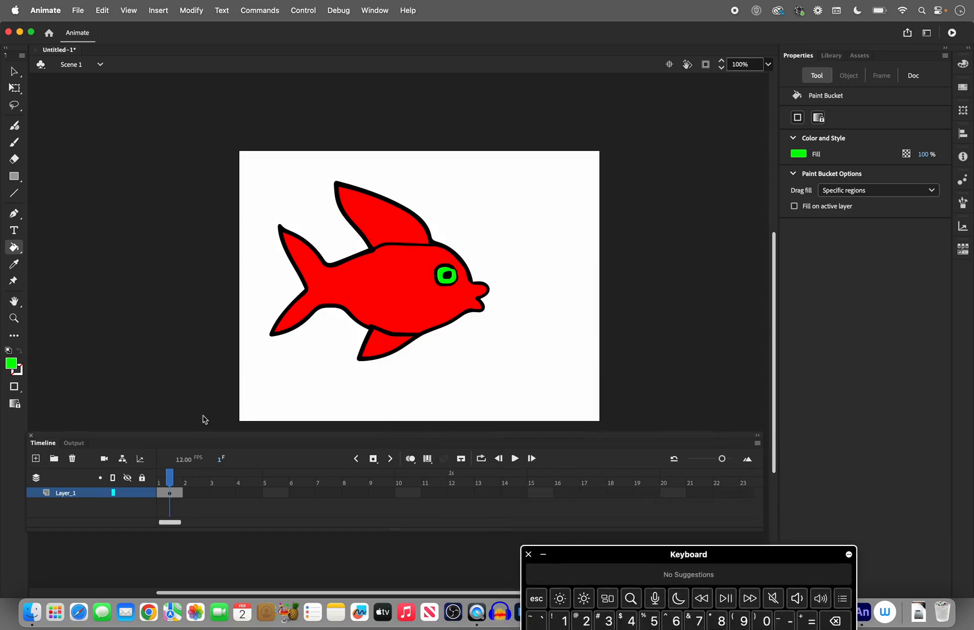
- Try the Insert Timeline Keyframe command to add frame 2, and undo the result
click(161, 14)
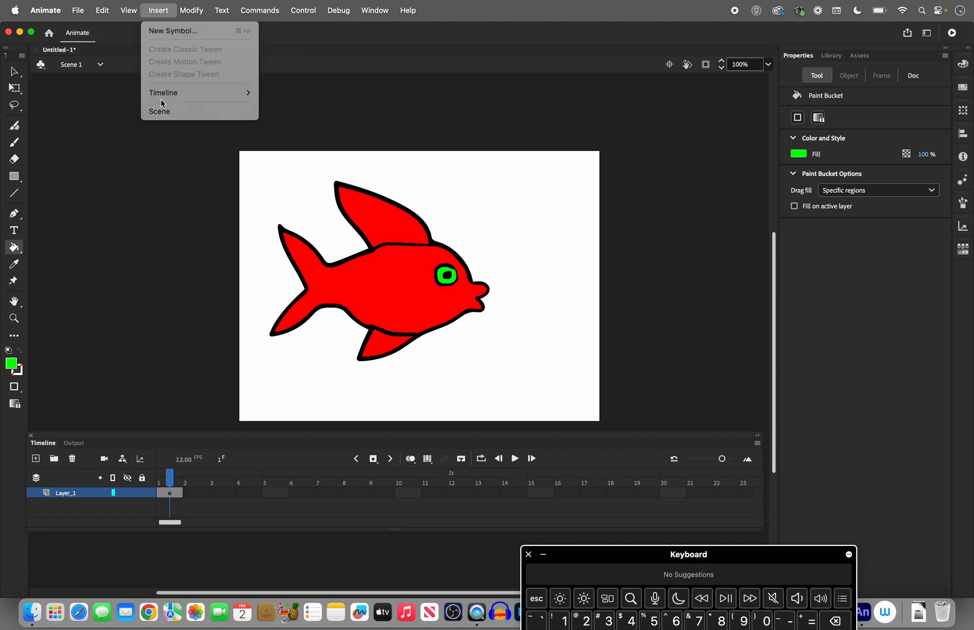
mouse_move(163, 97)
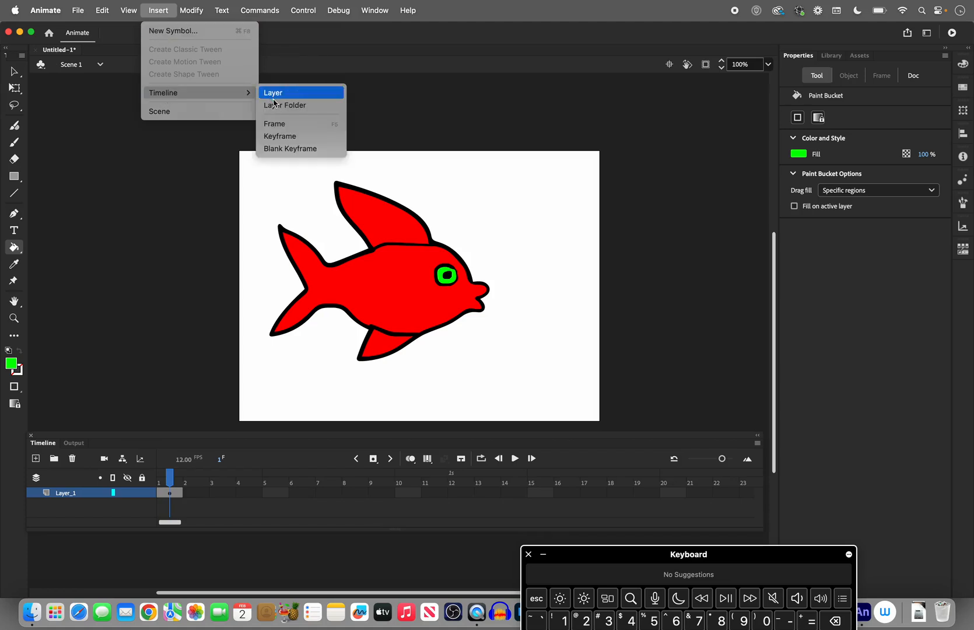
click(327, 138)
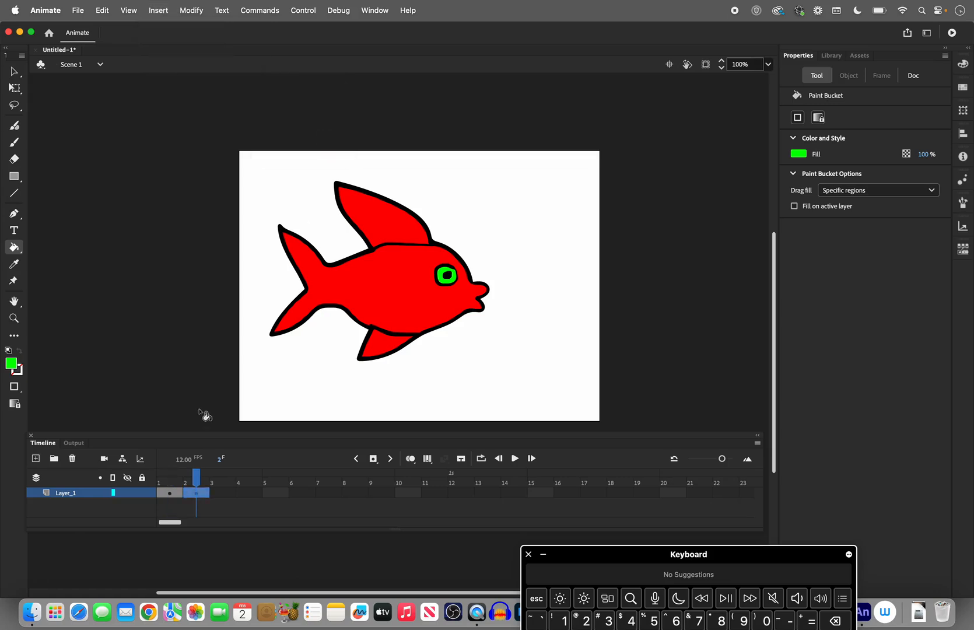
key(cmd+z)
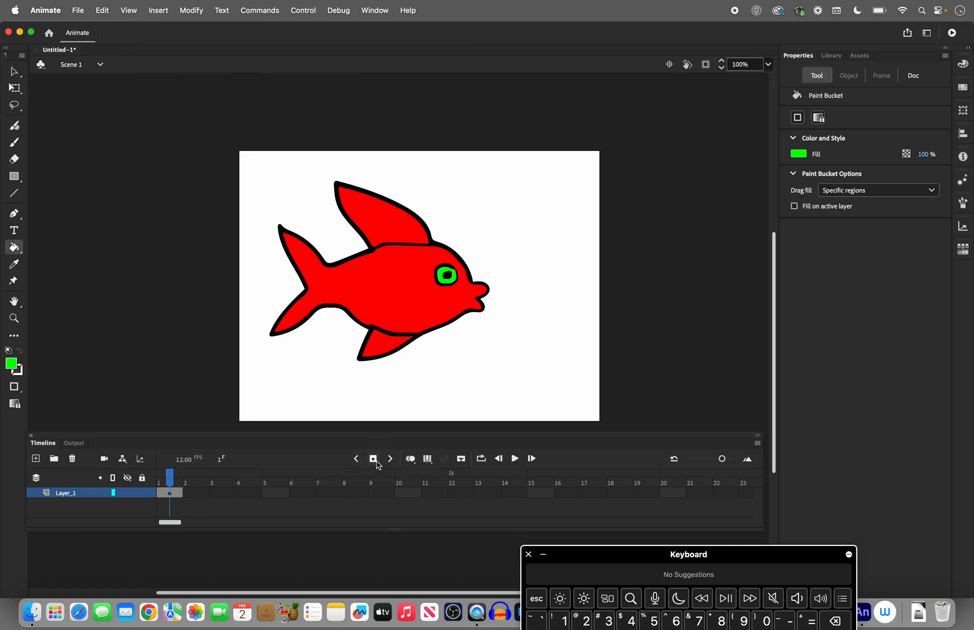
- Check the Timeline's keyframe type options and insert a regular keyframe at frame 2
click(373, 460)
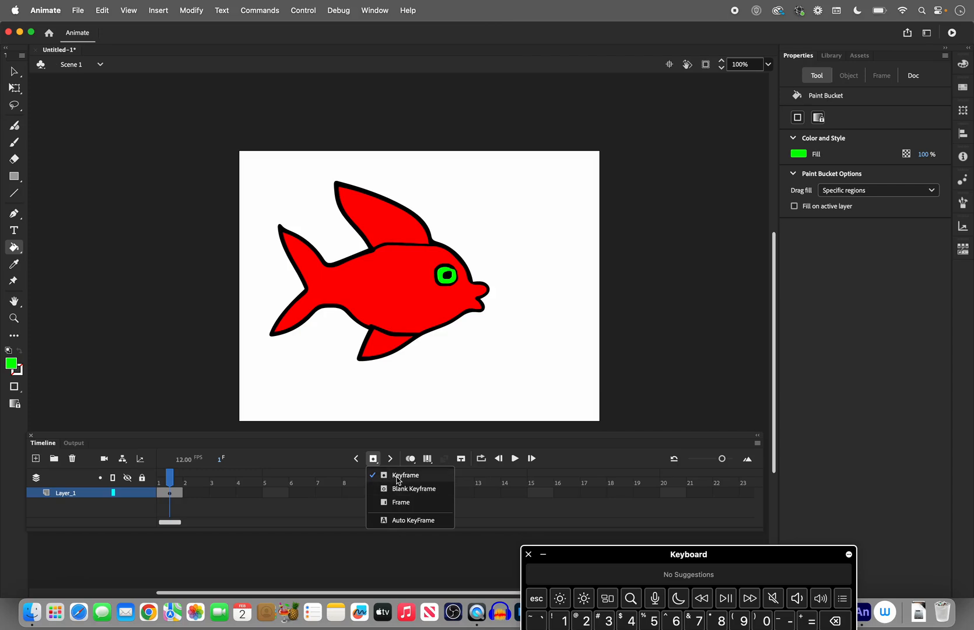
click(348, 459)
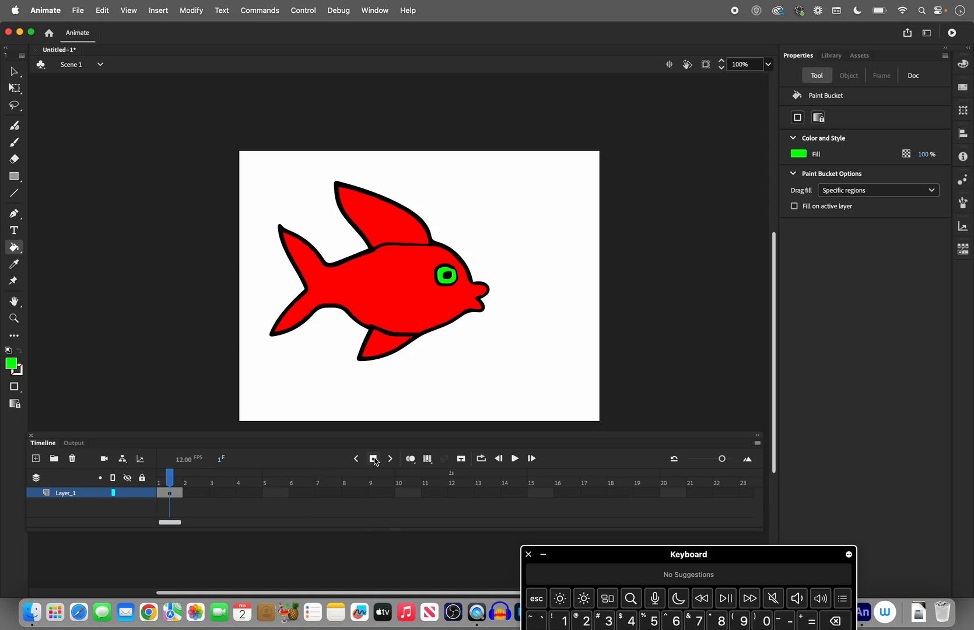
click(374, 459)
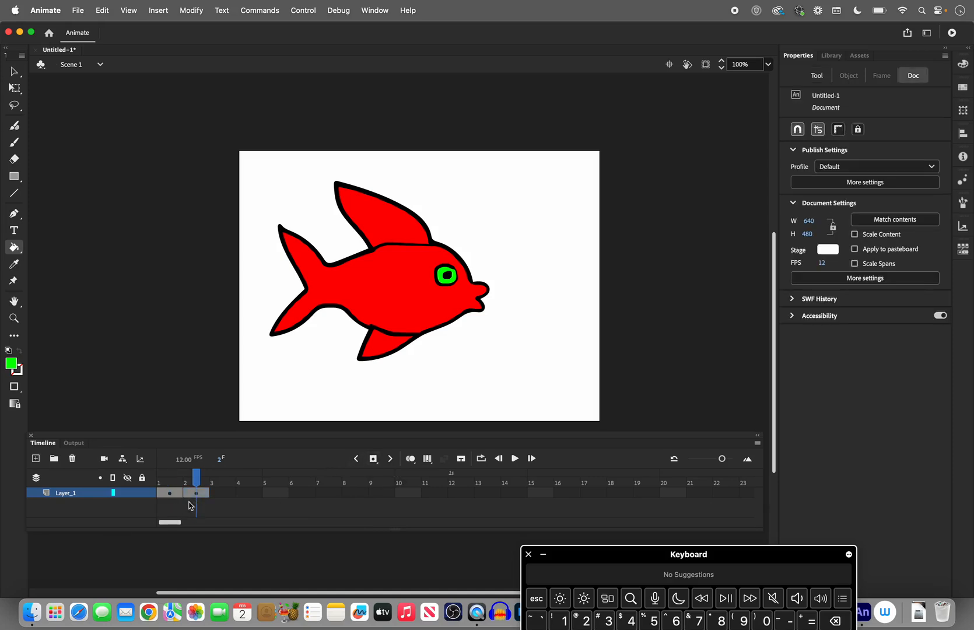
- Shift the whole fish on frame 2 horizontally to the right, to about X 176
drag(196, 476, 179, 479)
click(196, 493)
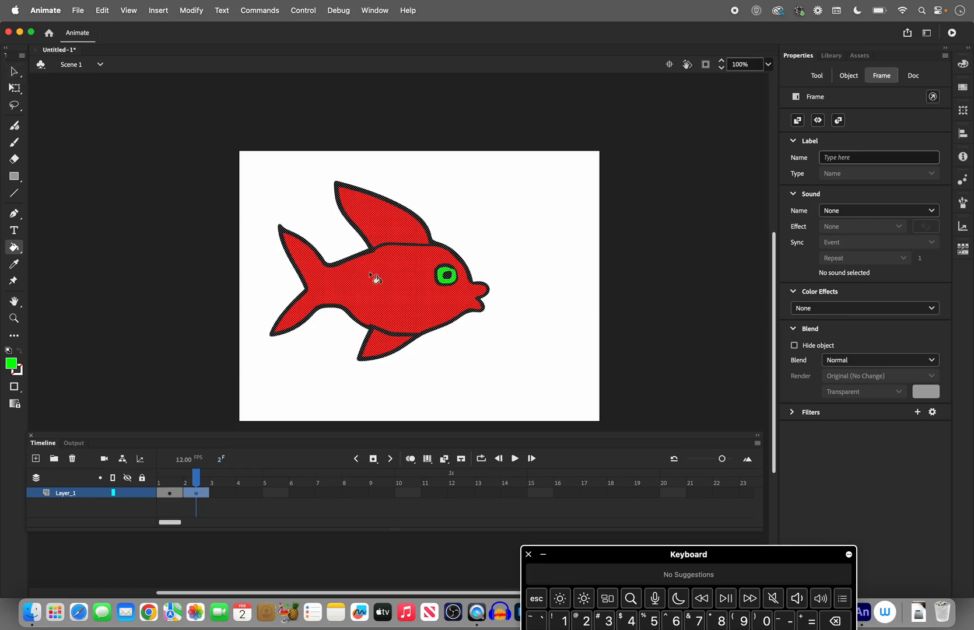
click(14, 71)
drag(361, 287, 425, 284)
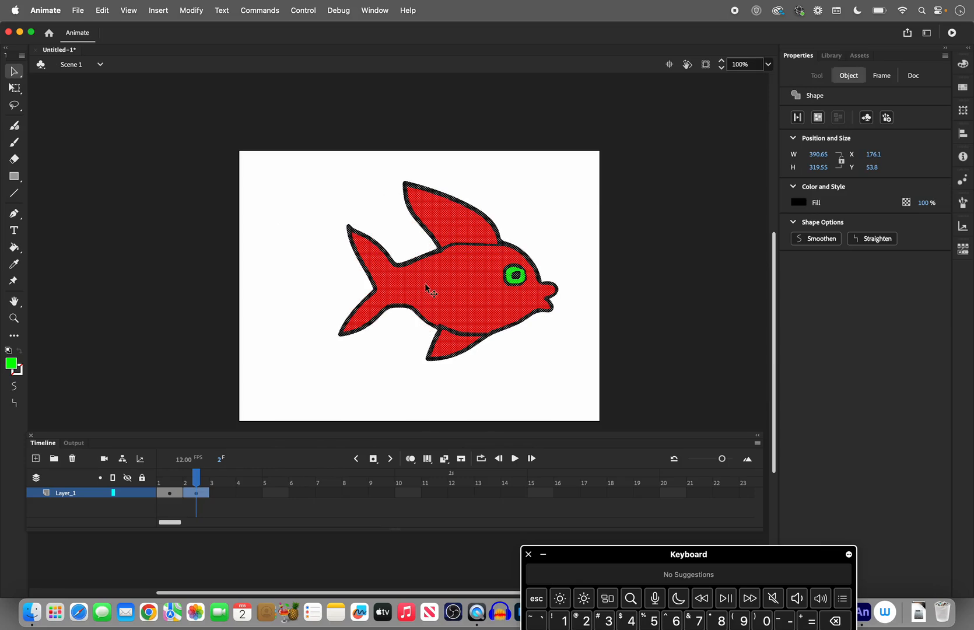
- Scrub the playhead between frames 1 and 2 to compare the fish's two positions
click(170, 480)
drag(167, 477, 206, 481)
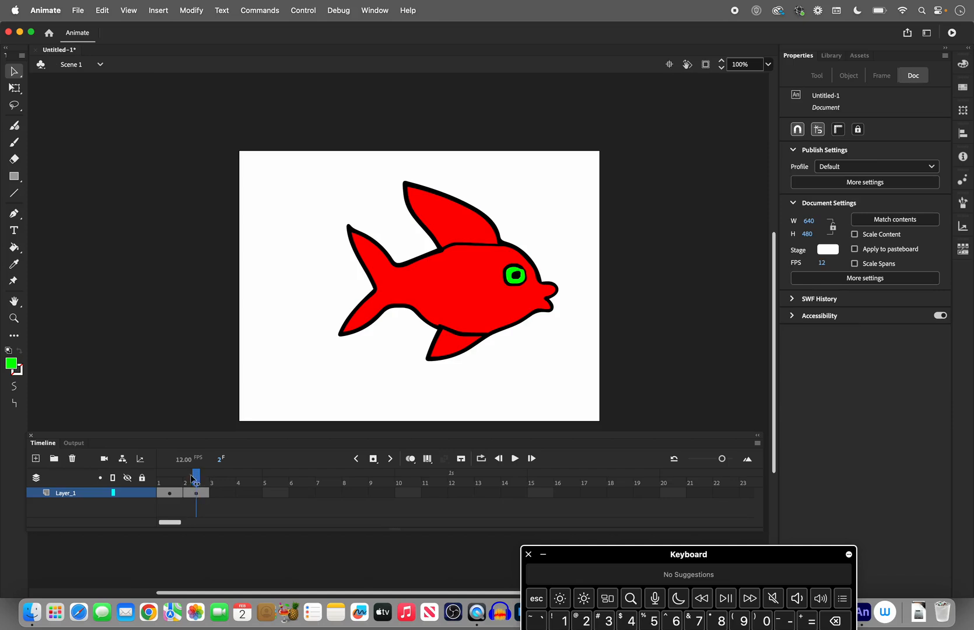
drag(196, 478, 175, 479)
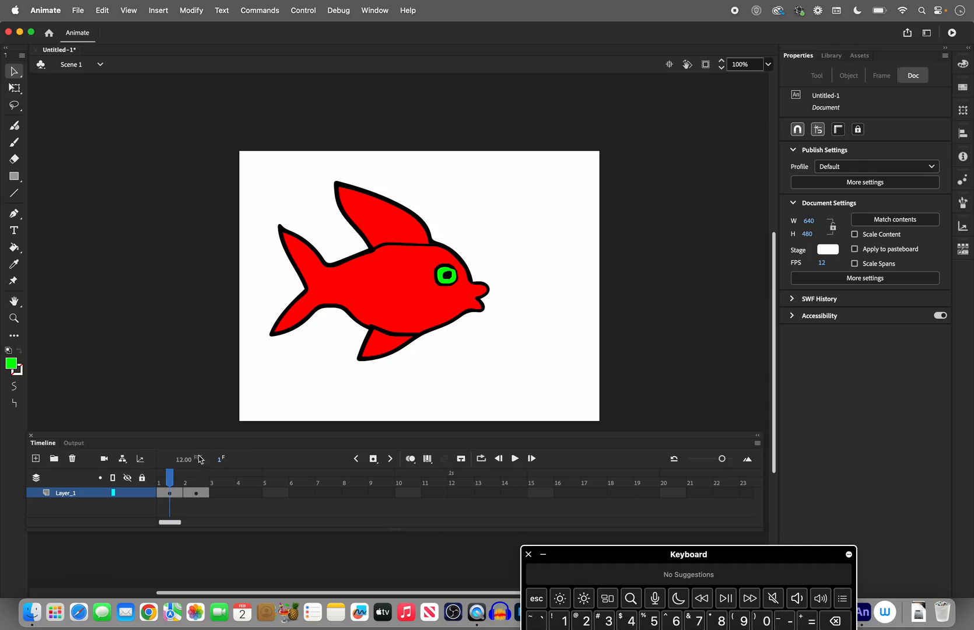
- Extend the keyframe at frame 2 with regular frames so that its drawing holds through frame 6
click(194, 495)
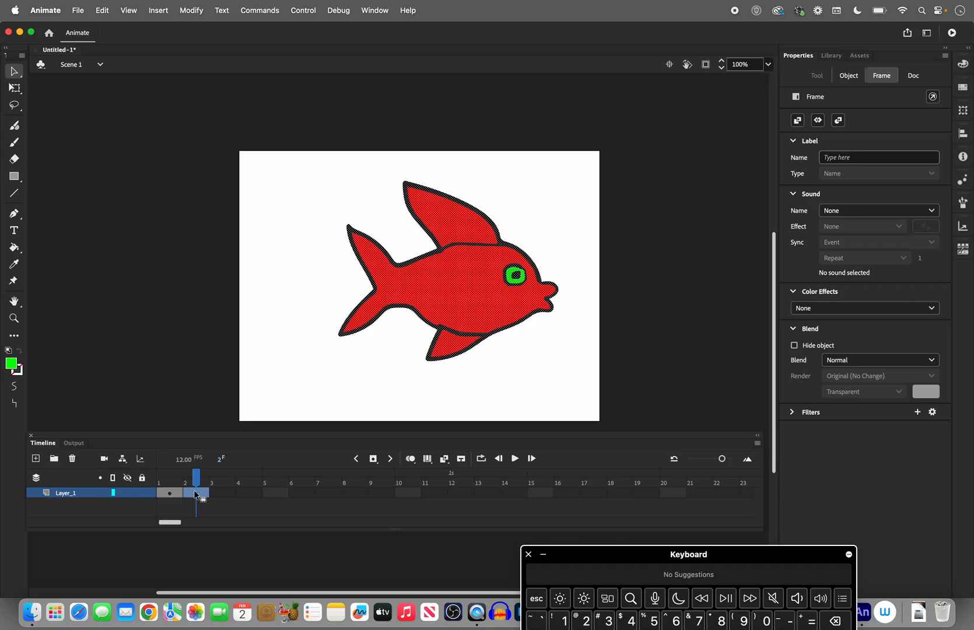
key(fn)
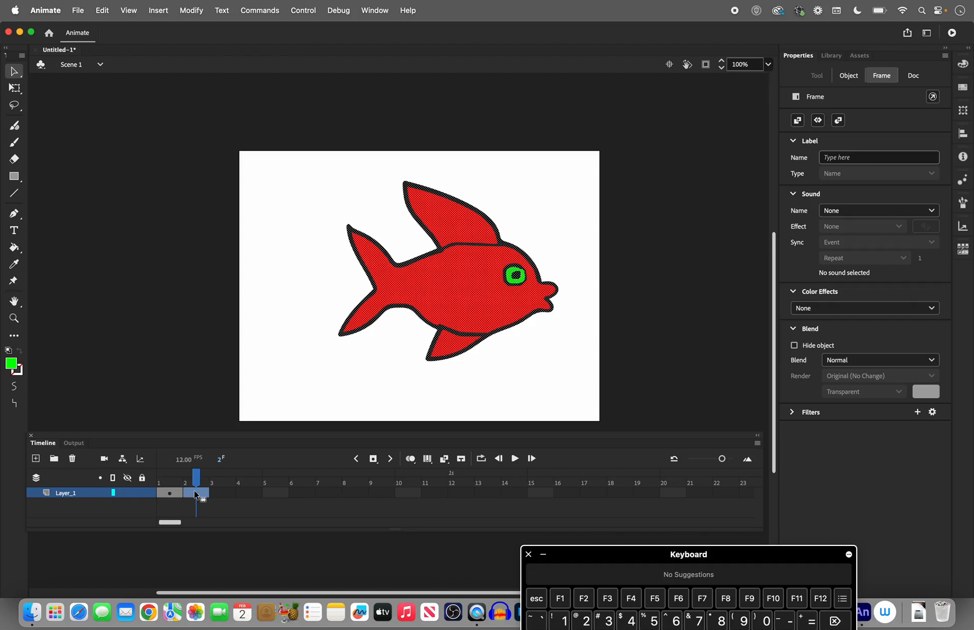
key(F5)
key(F5)
key(F5)
key(F5)
key(F6)
mouse_move(196, 479)
mouse_down()
mouse_move(306, 489)
mouse_move(209, 489)
mouse_up()
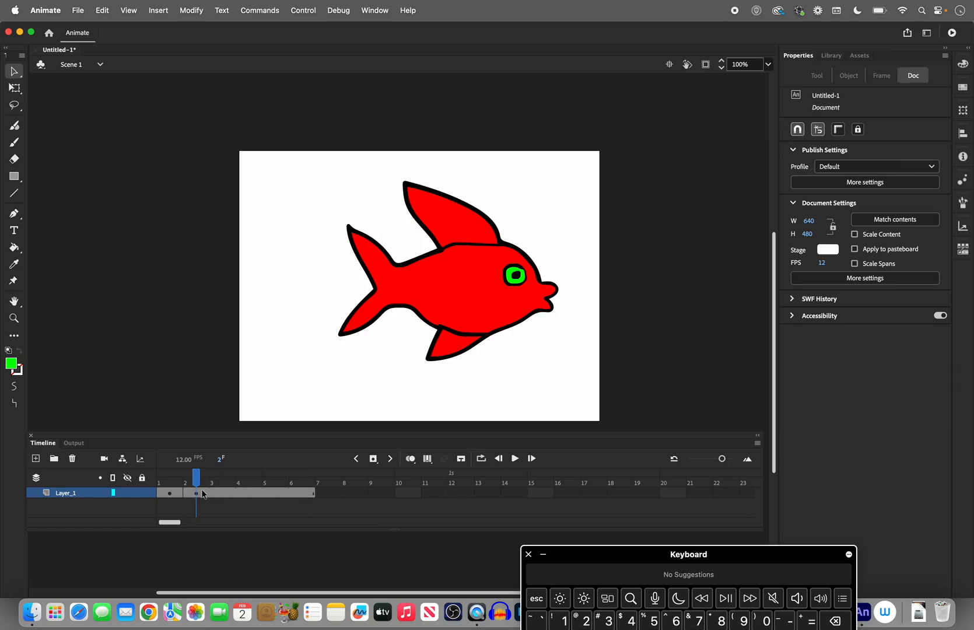
- Preview frames 1 through 6 in a playback loop from frame 1, and switch looping off after stopping
click(168, 494)
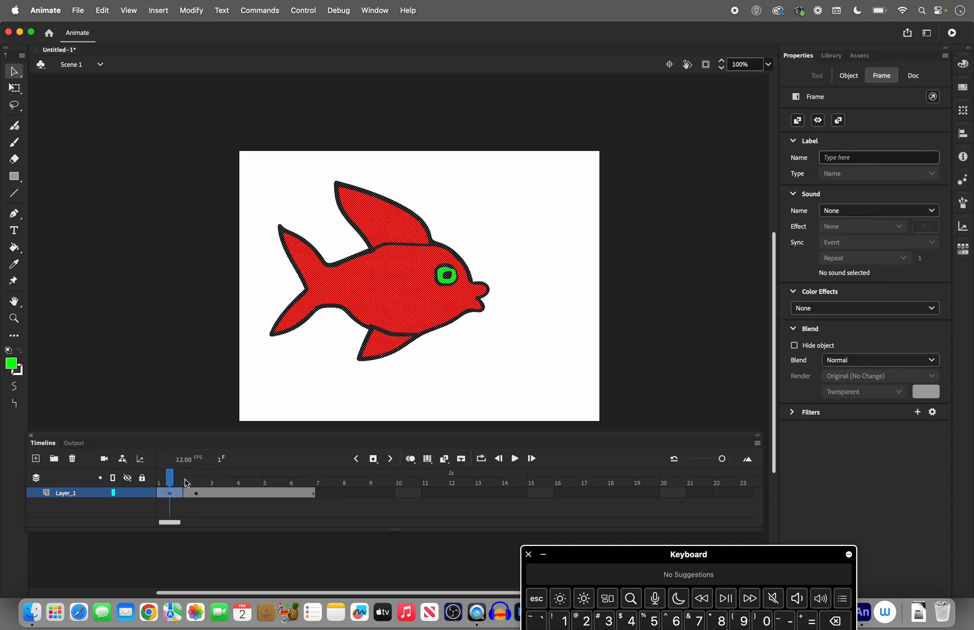
click(172, 483)
mouse_move(172, 484)
mouse_down()
mouse_move(301, 486)
mouse_move(170, 486)
mouse_up()
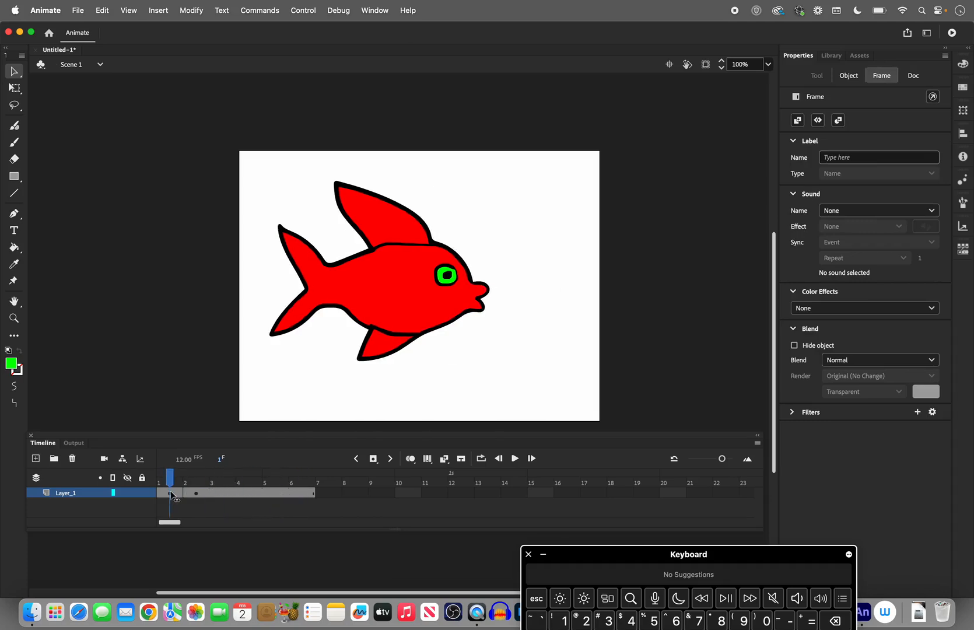
click(481, 459)
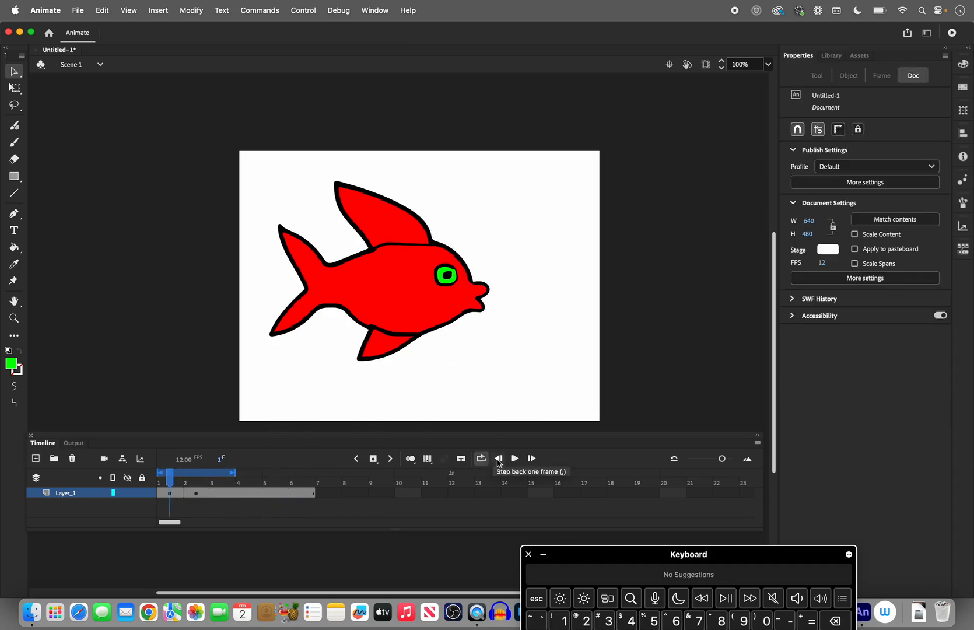
drag(233, 472, 314, 482)
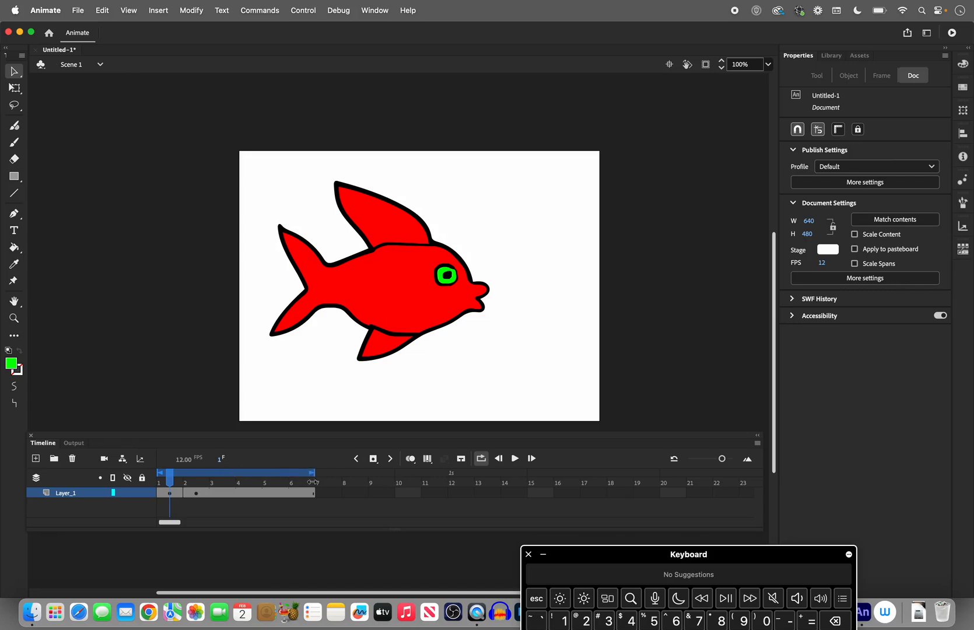
click(515, 458)
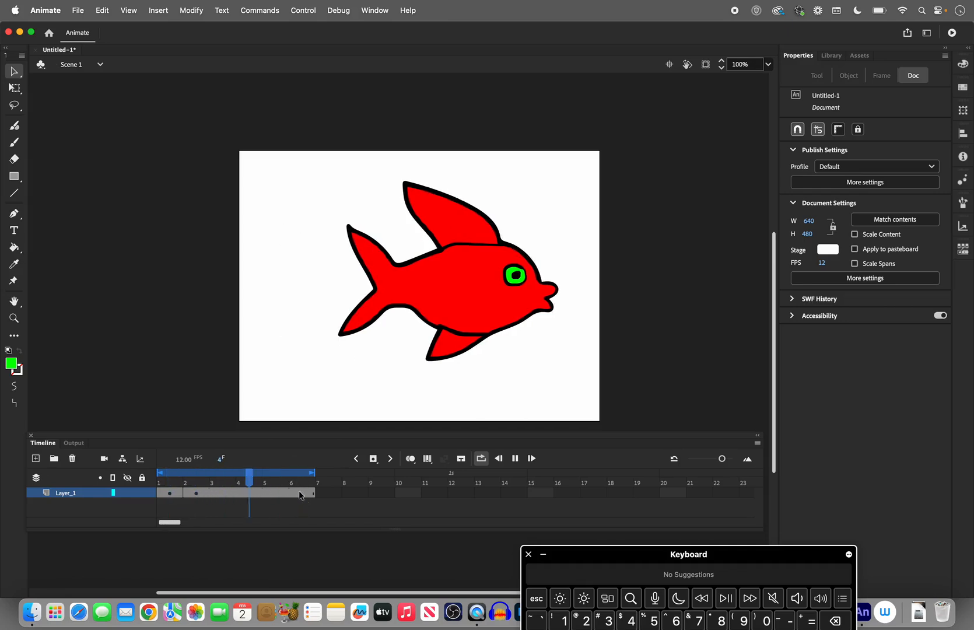
click(514, 457)
click(483, 459)
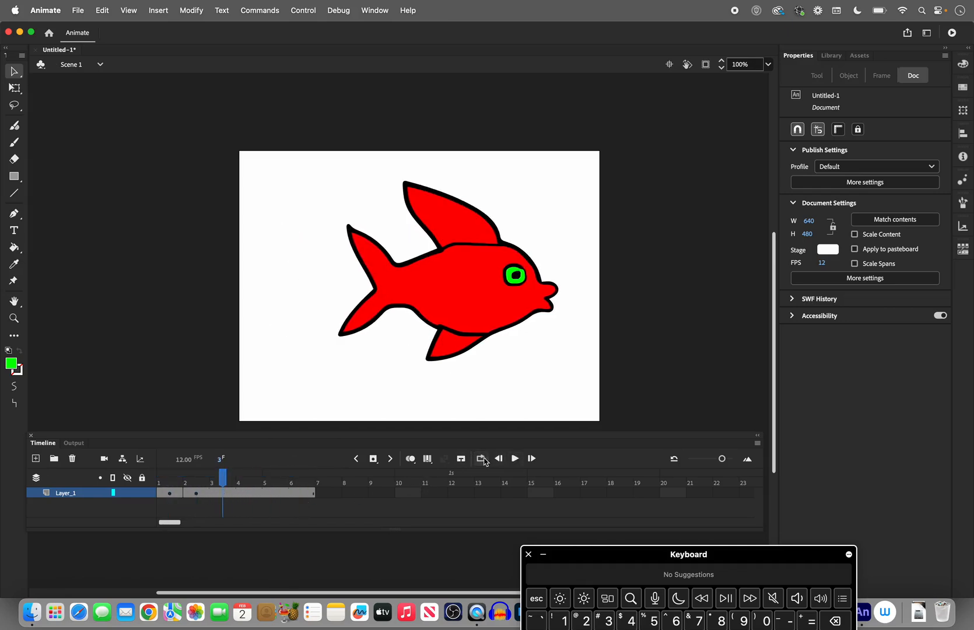
- Insert nine more regular frames after the frame 2 keyframe, extending its hold through frame 15
click(191, 493)
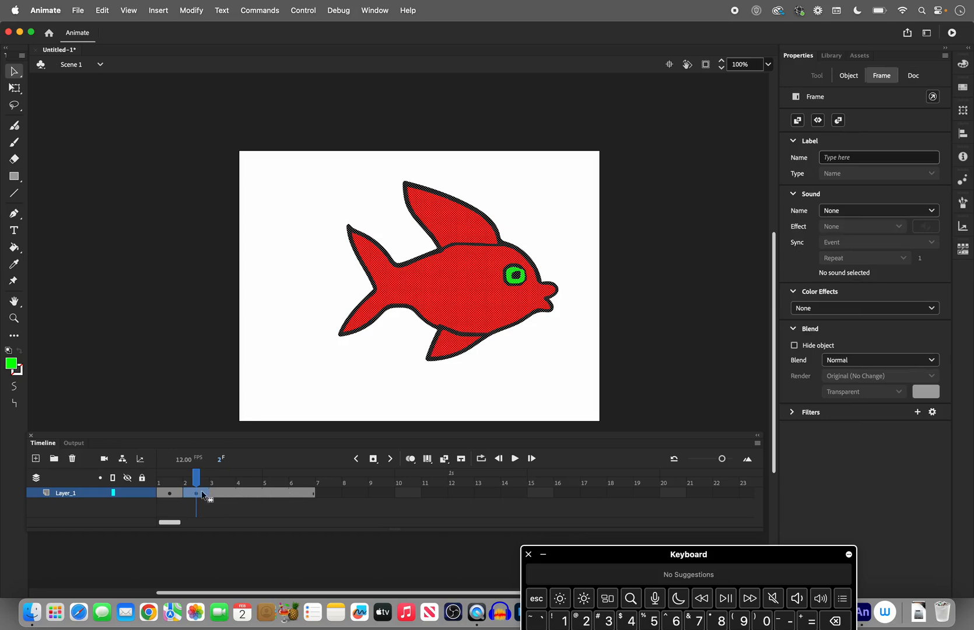
key(fn)
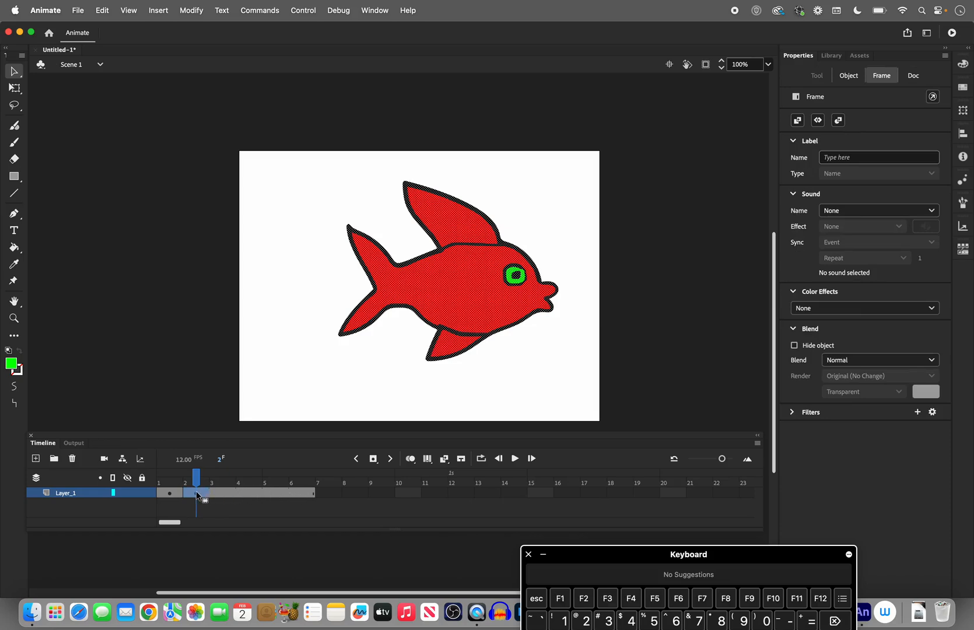
key(F5)
key(F5)
key(F5)
key(F5)
key(F5)
key(F5)
key(F5)
key(F5)
key(F5)
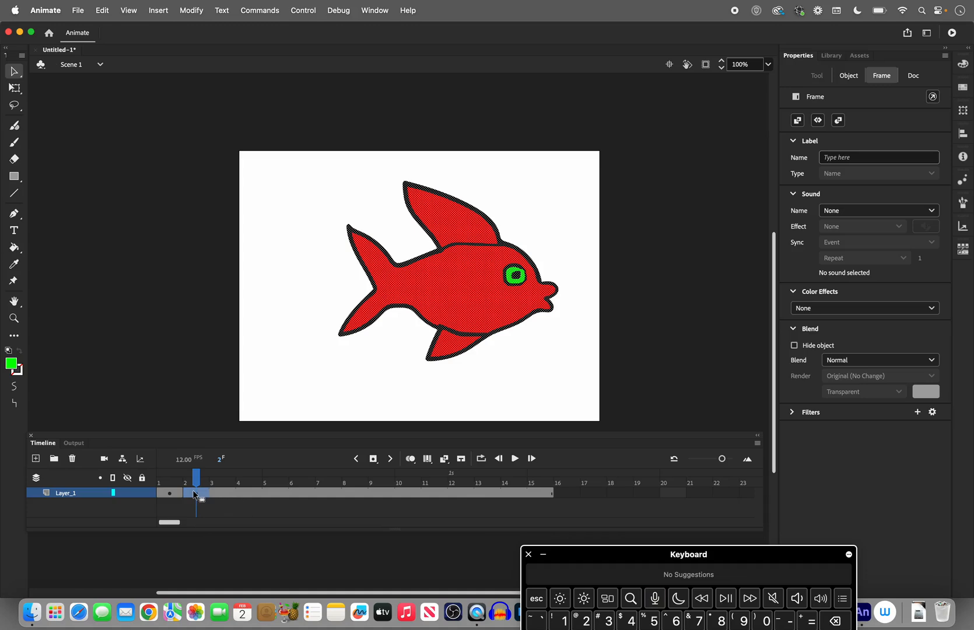
- Remove the extra held frames after the frame 2 keyframe so that the layer ends at frame 2
key(shift)
key(shift+F5)
key(shift+F5)
key(shift+F5)
key(shift+F5)
key(shift+F5)
key(shift+F5)
key(shift+F5)
key(shift+F5)
key(shift+F5)
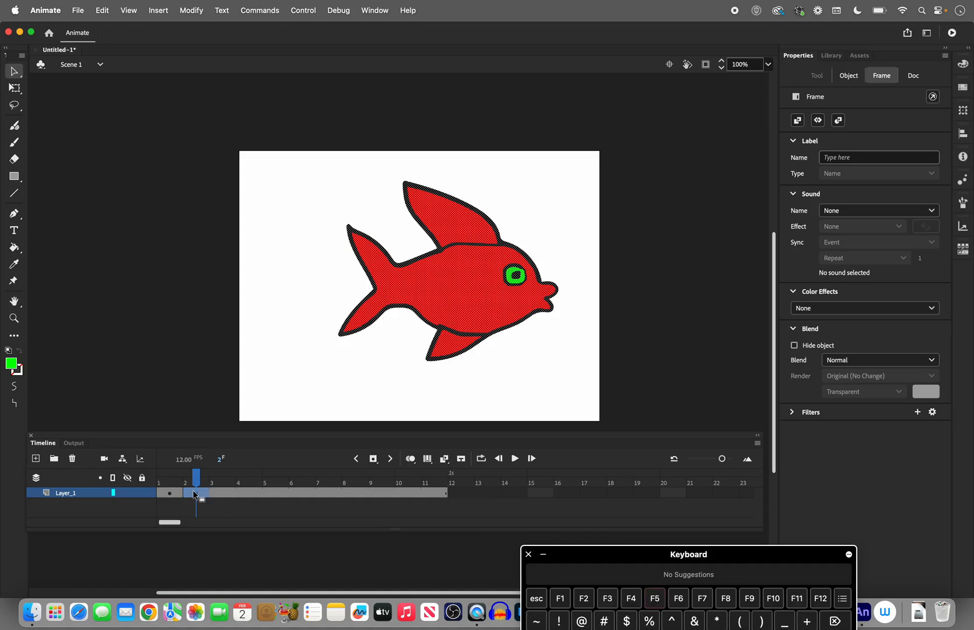
key(shift+F5)
key(shift+F5)
key(shift+F5)
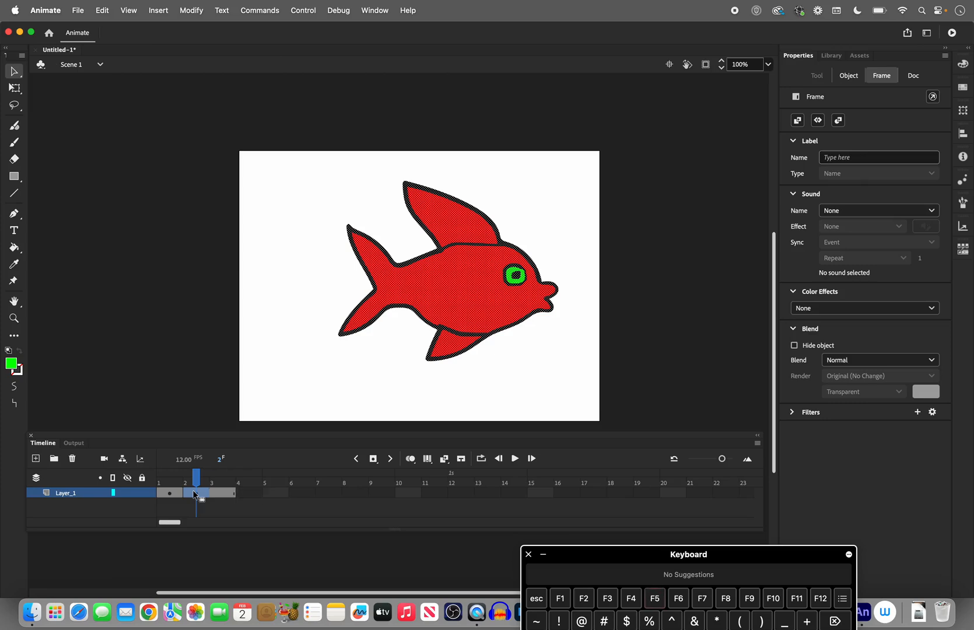
key(shift+F5)
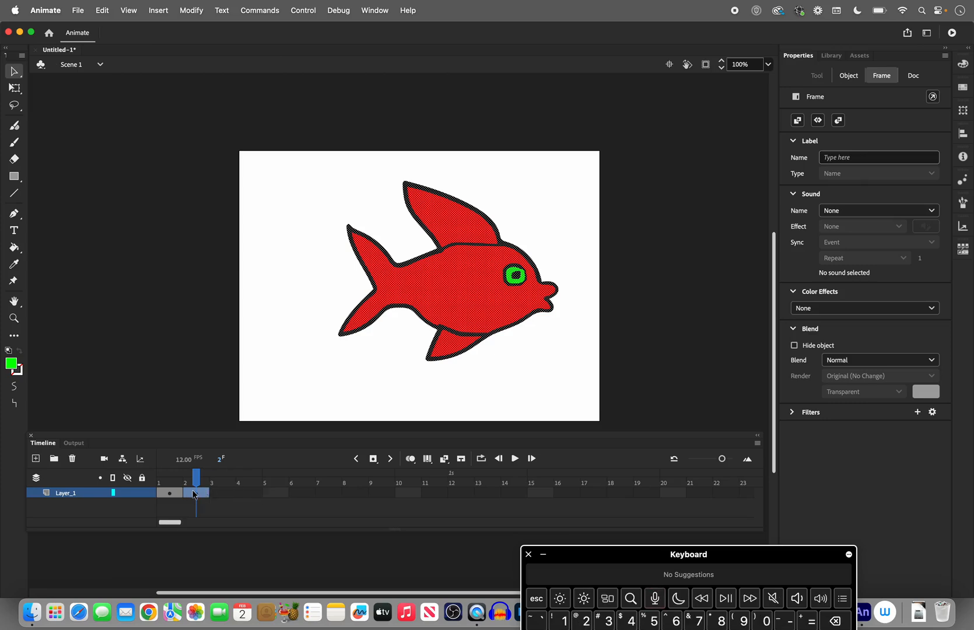
- Lengthen the frame 2 keyframe by one frame, through frame 3, using the Insert Timeline Frame command
mouse_move(196, 482)
mouse_down()
mouse_move(169, 482)
mouse_move(196, 482)
mouse_up()
click(202, 493)
click(163, 11)
mouse_move(171, 96)
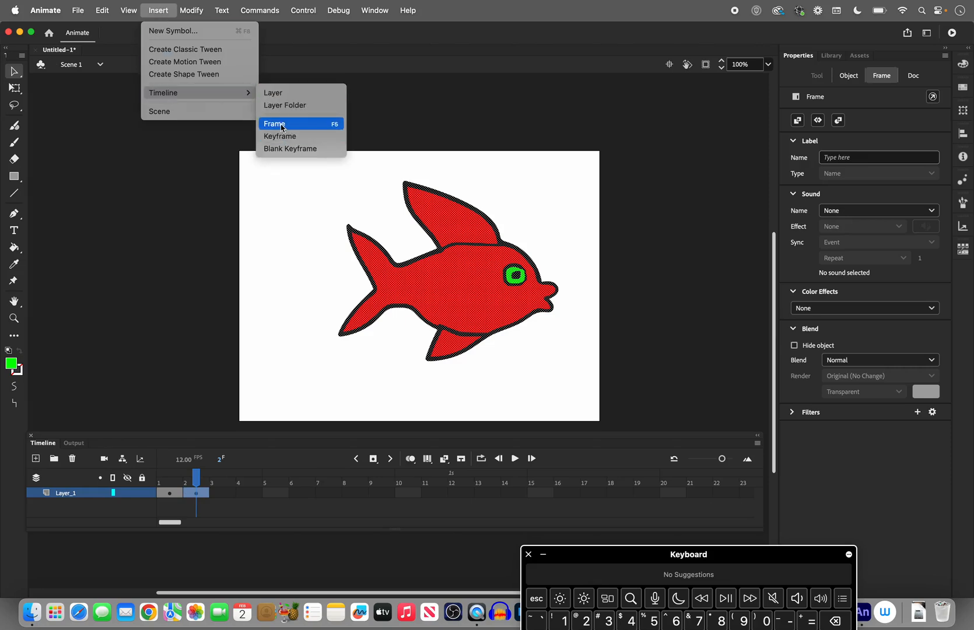
click(328, 124)
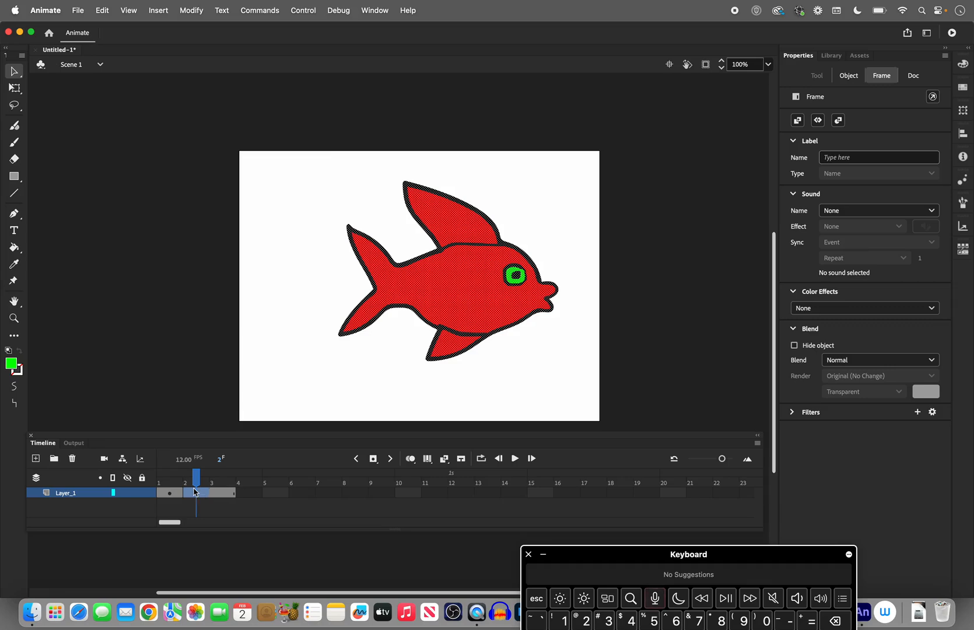
- Try the F5 frame shortcut without fn, decline enabling Dictation, and check the Insert Timeline commands
key(F5)
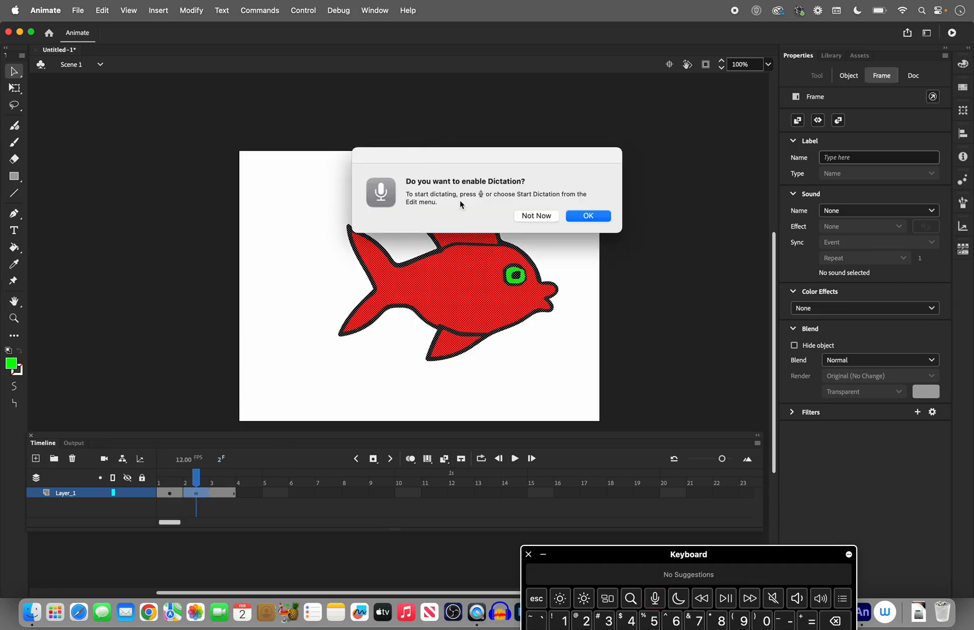
click(535, 216)
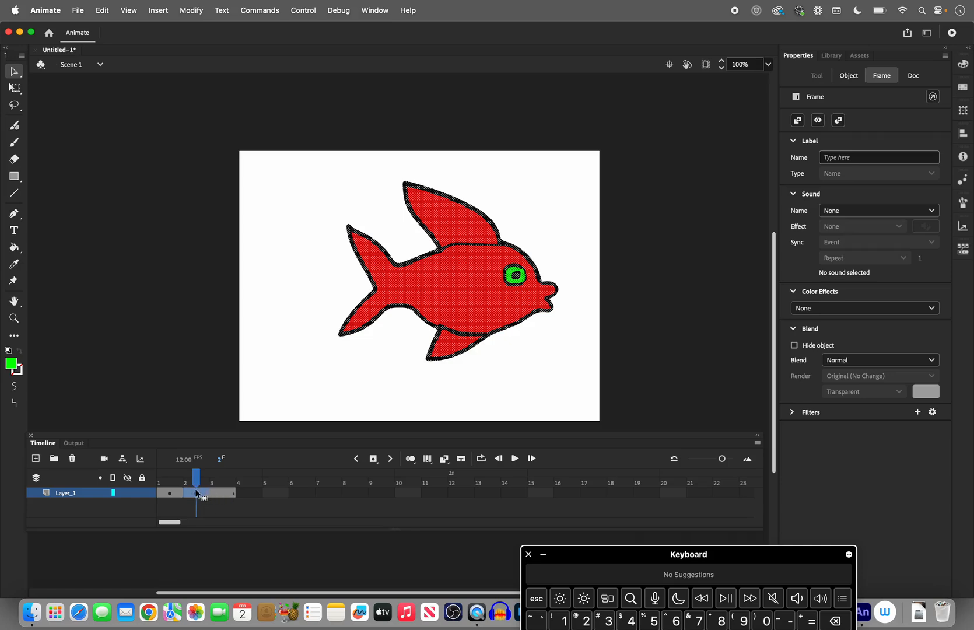
click(165, 12)
mouse_move(166, 97)
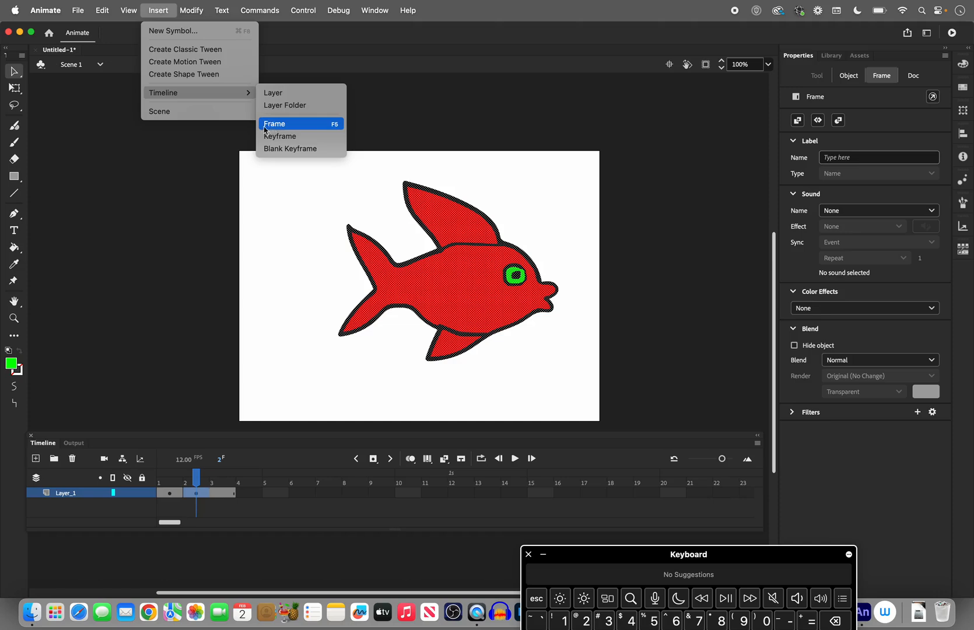
click(200, 192)
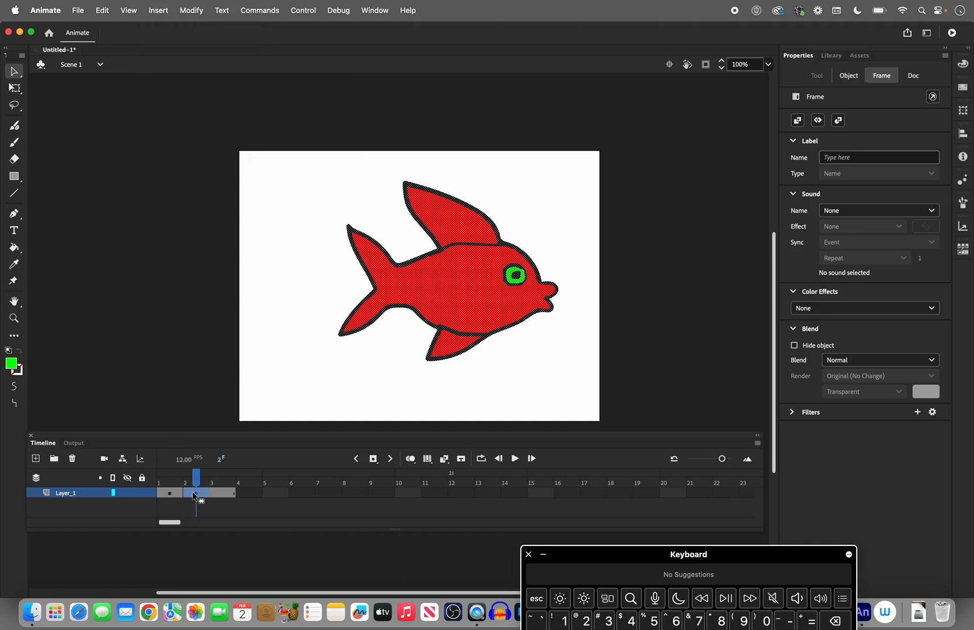
- Set the Timeline's insertion type to Frame and add frames until the frame 2 drawing holds through frame 10
click(376, 461)
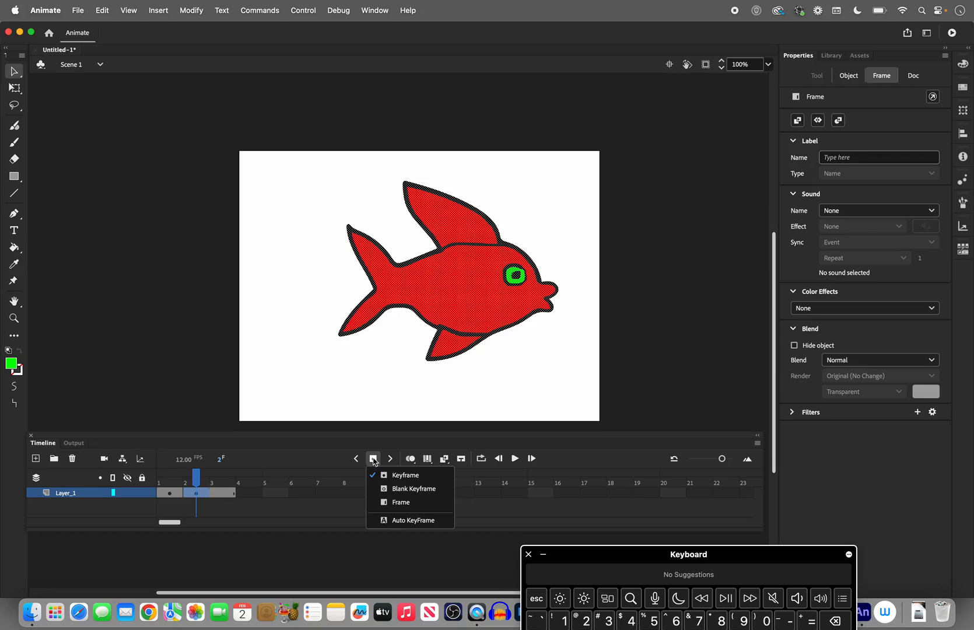
click(383, 503)
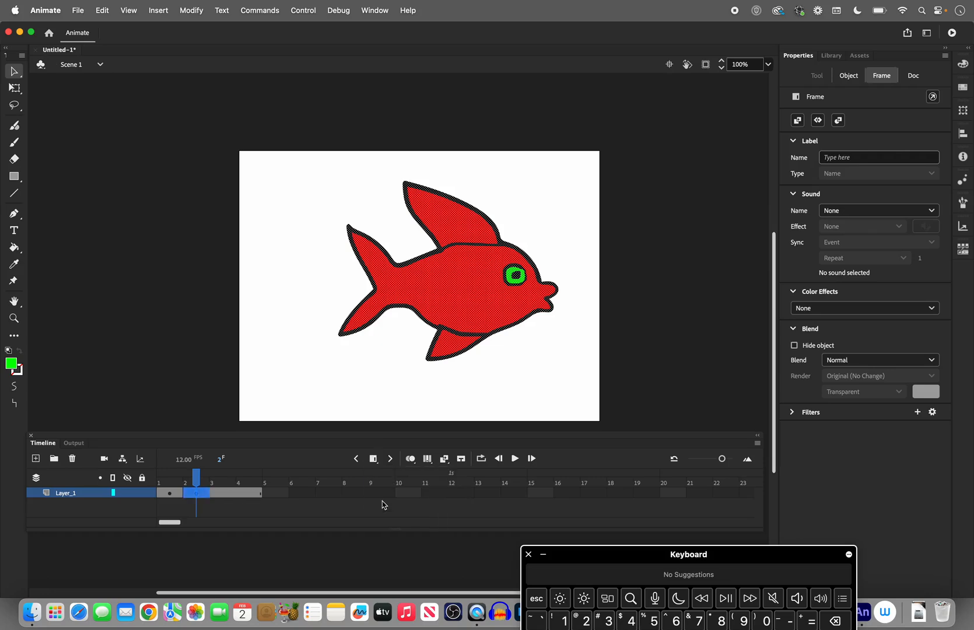
click(373, 460)
click(373, 459)
click(373, 459)
click(373, 459)
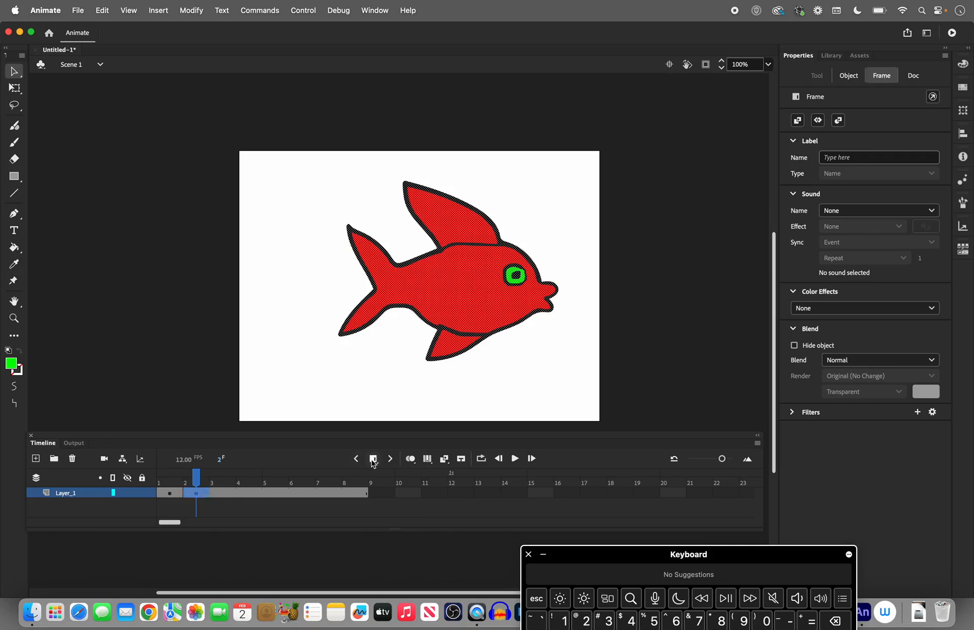
click(373, 460)
click(373, 459)
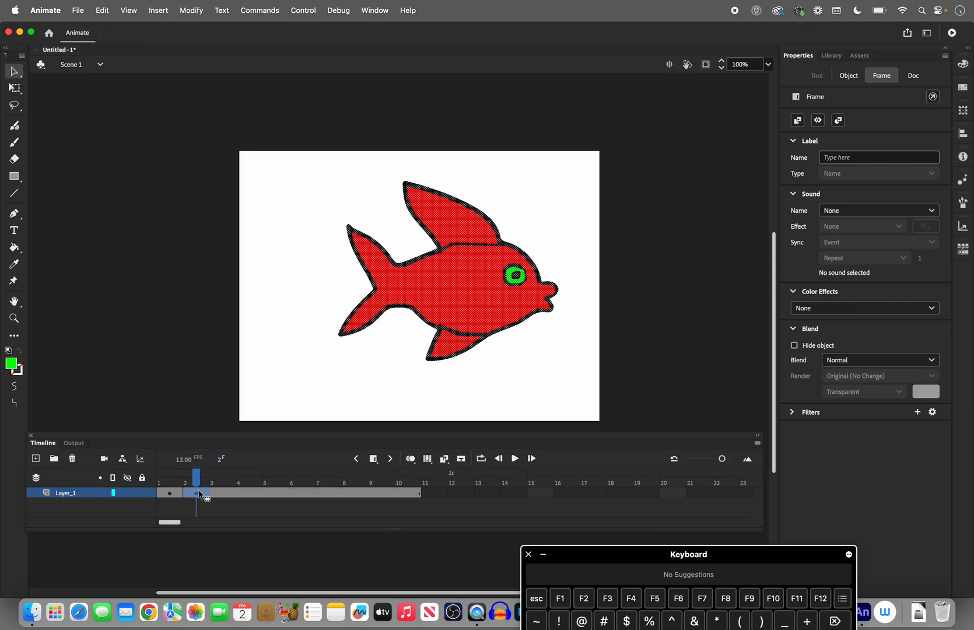
- Delete the eight held frames following the frame 2 keyframe
key(shift+F5)
key(shift+F5)
key(shift+F5)
key(shift+F5)
key(shift+F5)
key(shift+F5)
key(shift+F5)
key(shift+F5)
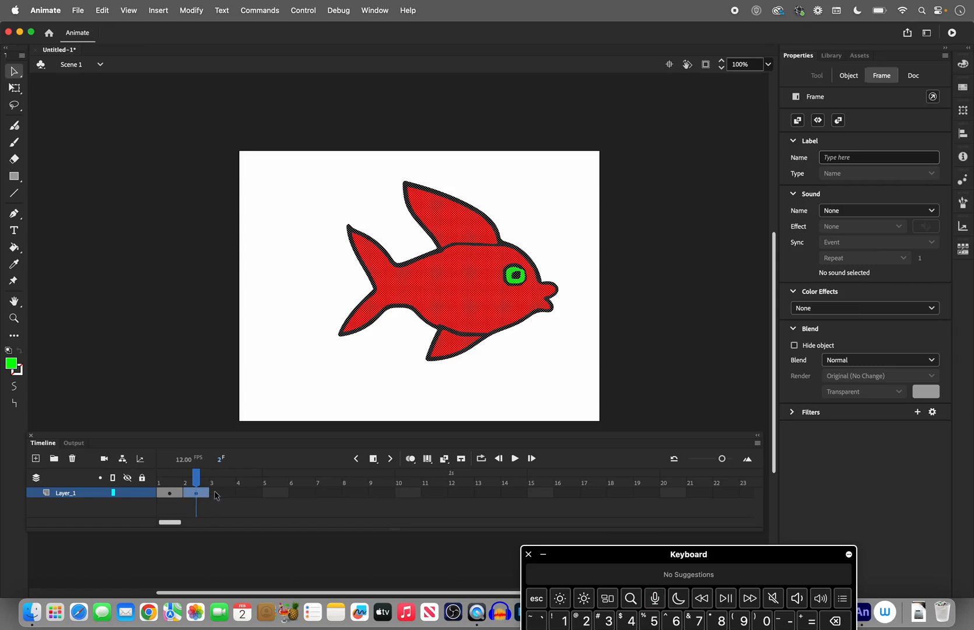
- Select frames 3 through 7 on Layer_1 and turn each of them into a blank keyframe
click(215, 495)
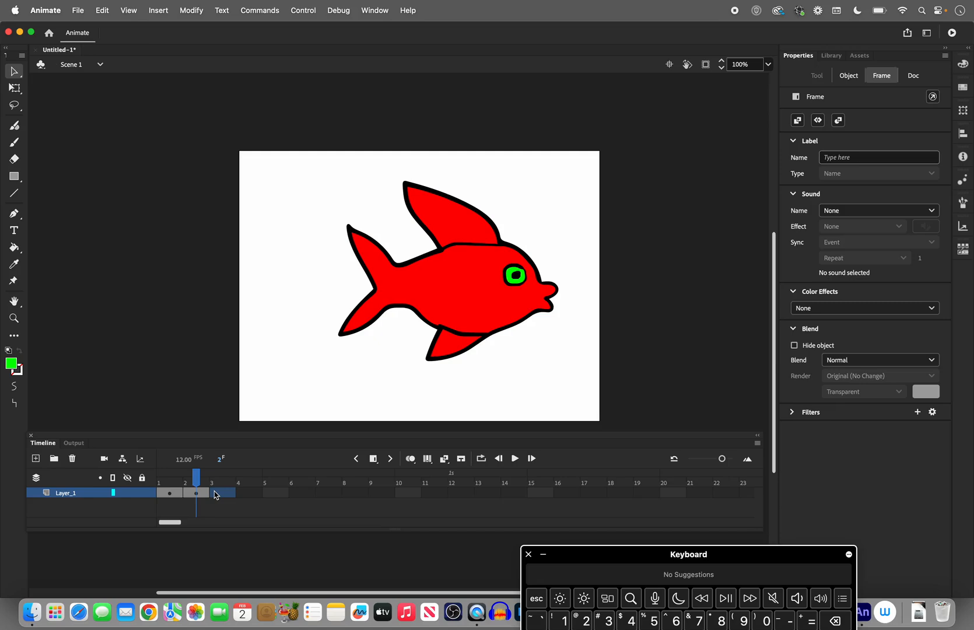
drag(215, 494, 318, 496)
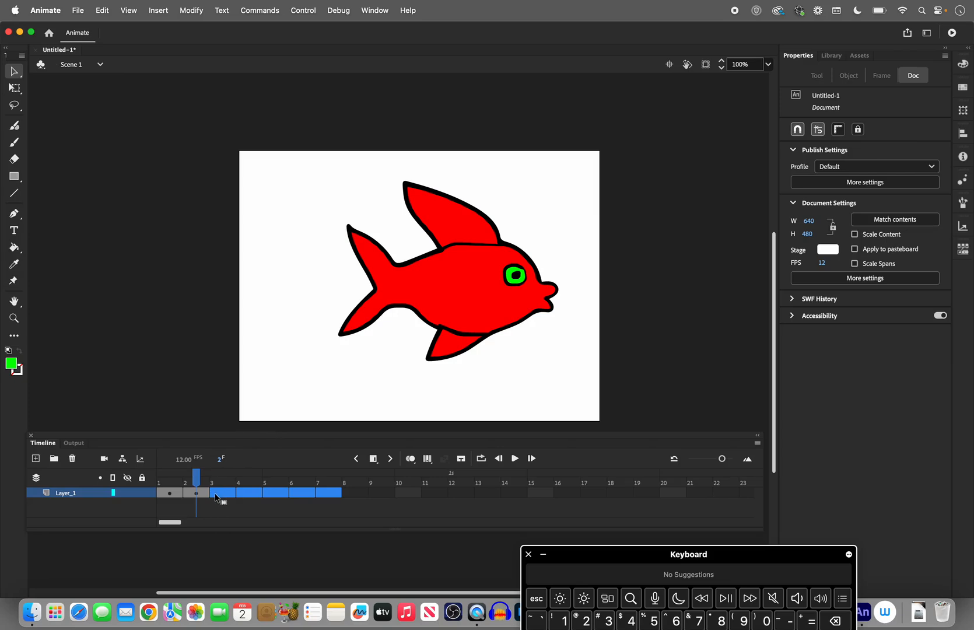
key(fn)
key(F7)
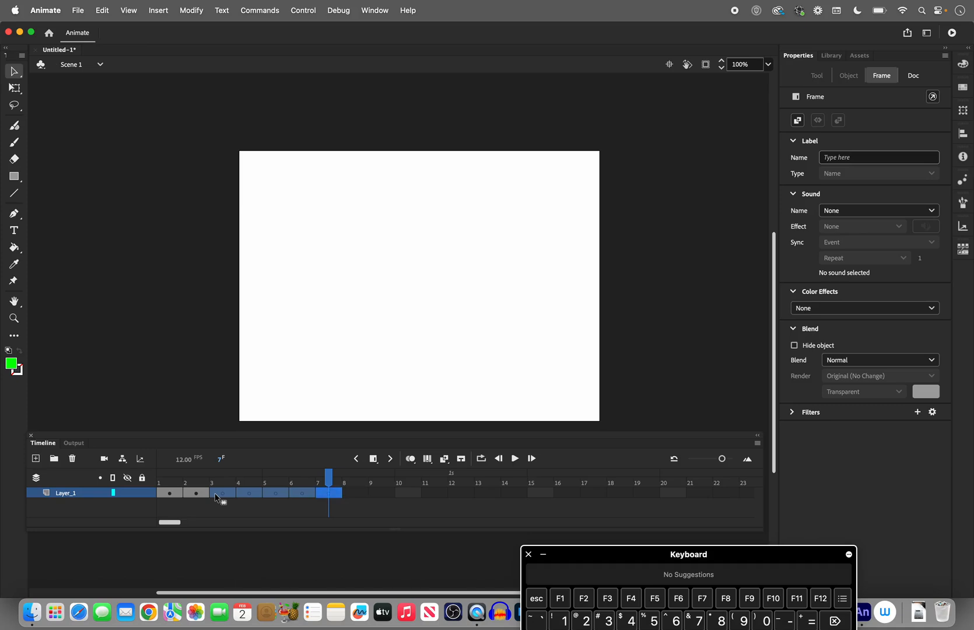
- Draw a rough green fish outline on frame 3 with the Classic Brush at size 21
drag(328, 475, 223, 489)
click(223, 490)
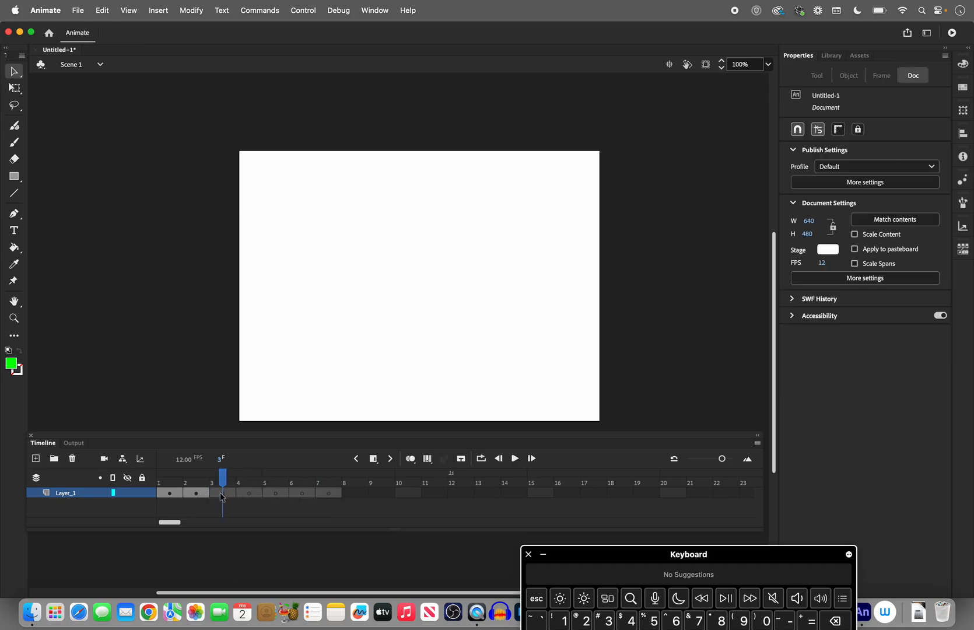
click(222, 496)
click(13, 142)
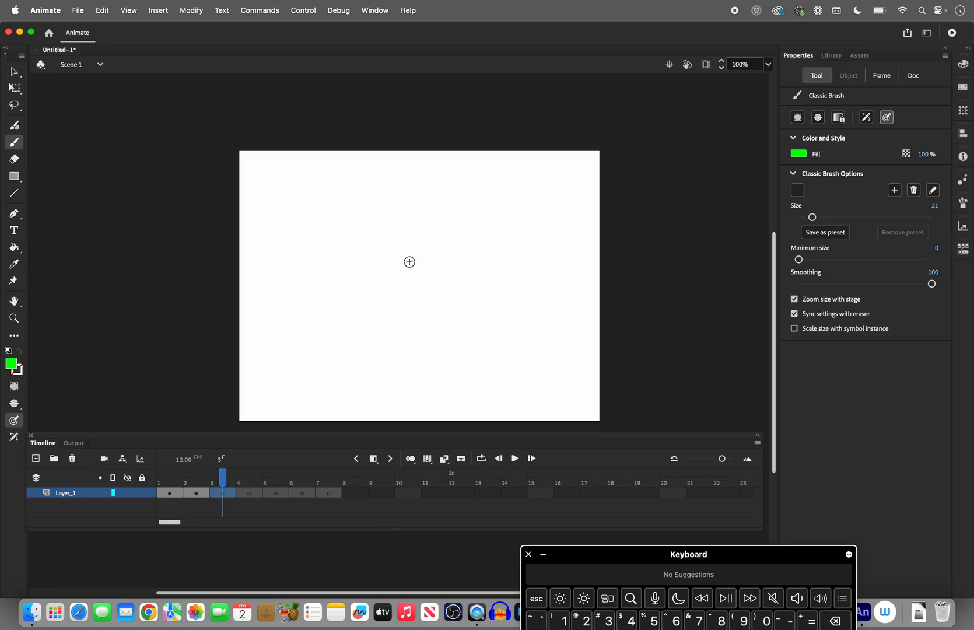
mouse_move(442, 252)
mouse_down()
mouse_move(363, 273)
mouse_move(345, 293)
mouse_move(383, 310)
mouse_move(354, 327)
mouse_move(390, 340)
mouse_move(437, 339)
mouse_move(481, 305)
mouse_move(526, 317)
mouse_move(534, 242)
mouse_move(477, 259)
mouse_move(429, 254)
mouse_up()
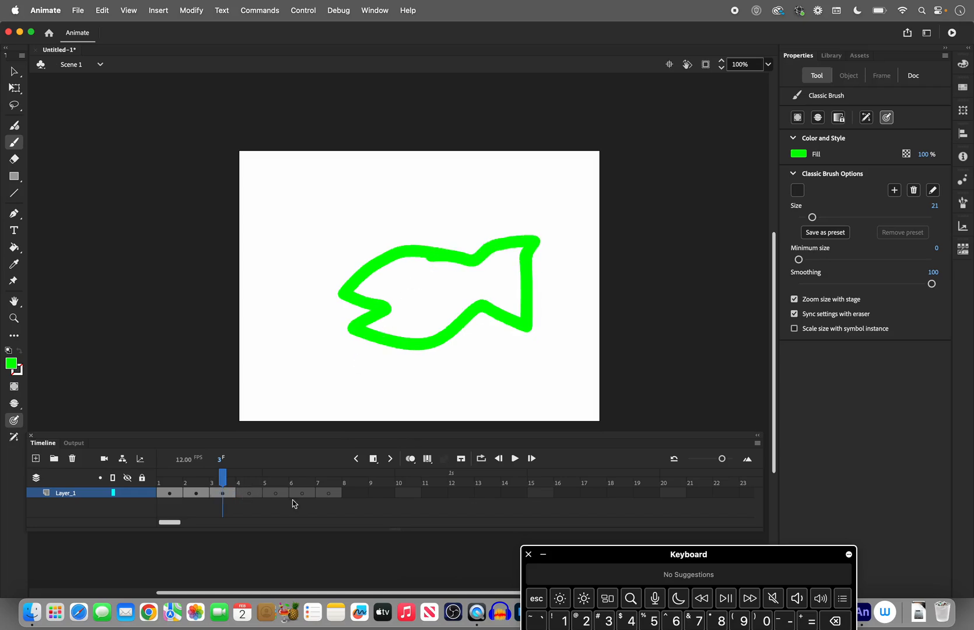
- Return to frame 3, select its green fish outline and delete the drawing
click(353, 493)
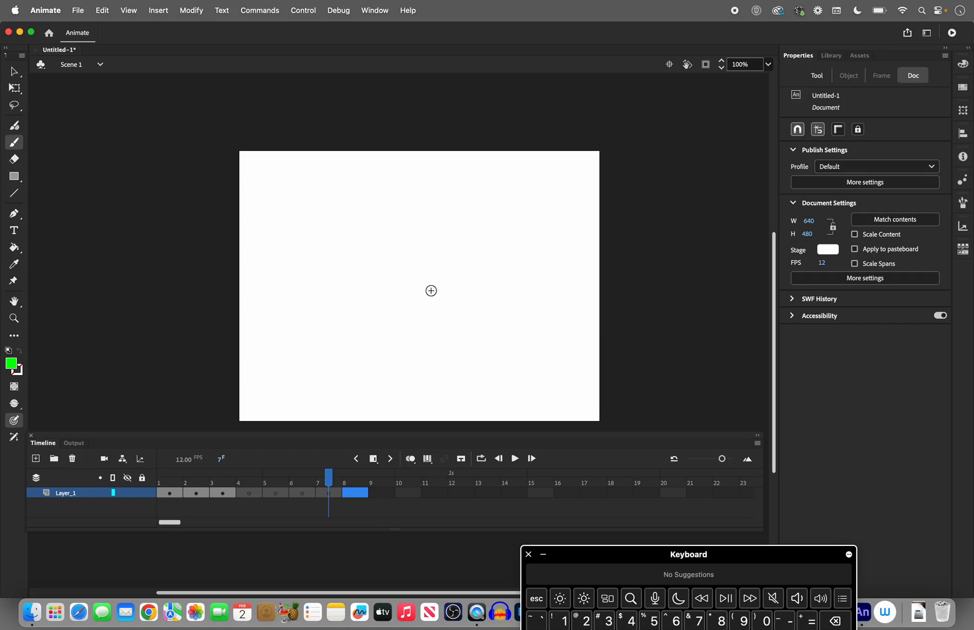
click(326, 482)
drag(329, 483, 221, 484)
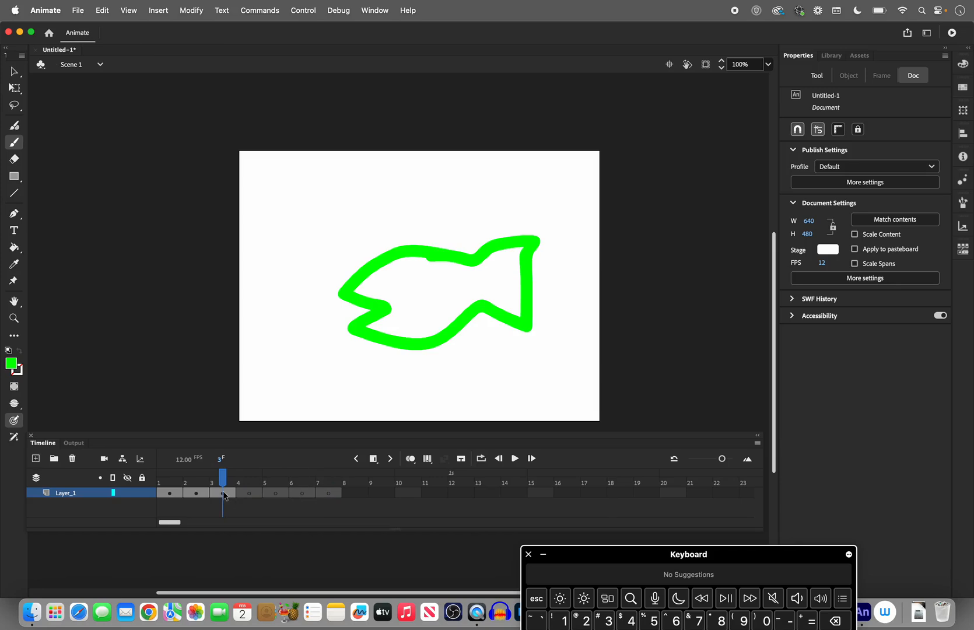
mouse_move(223, 484)
mouse_down()
mouse_move(197, 483)
mouse_move(222, 484)
mouse_up()
click(223, 494)
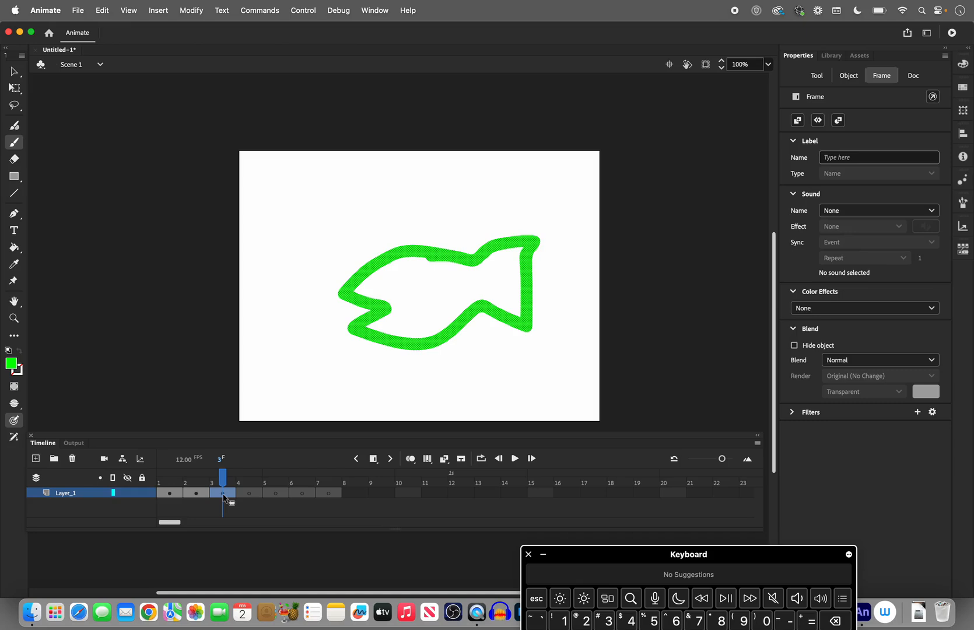
key(Delete)
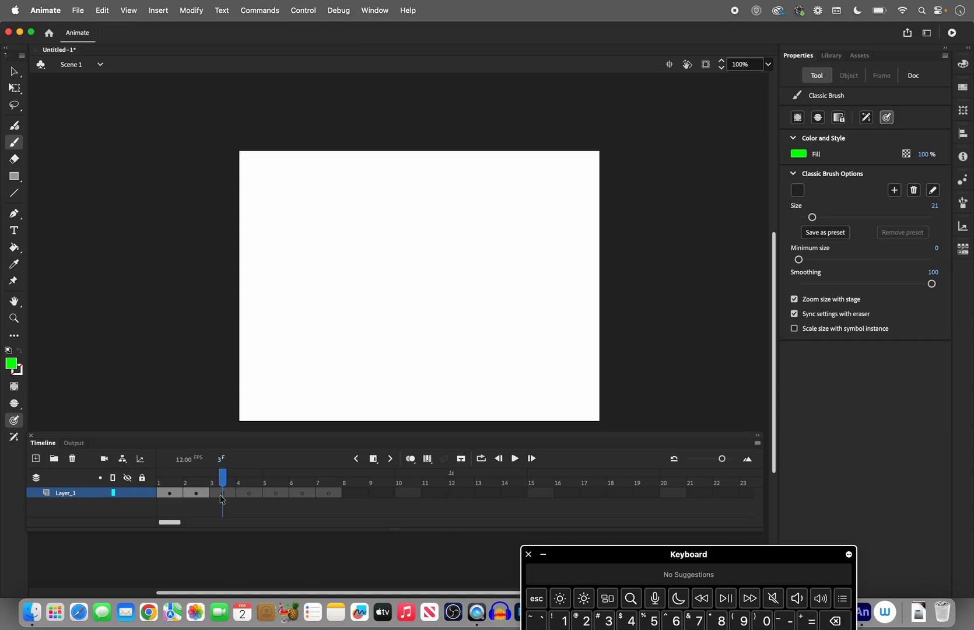
- Remove the blank frames 3 through 7 from Layer_1
key(shift)
key(shift+F5)
drag(219, 494, 322, 498)
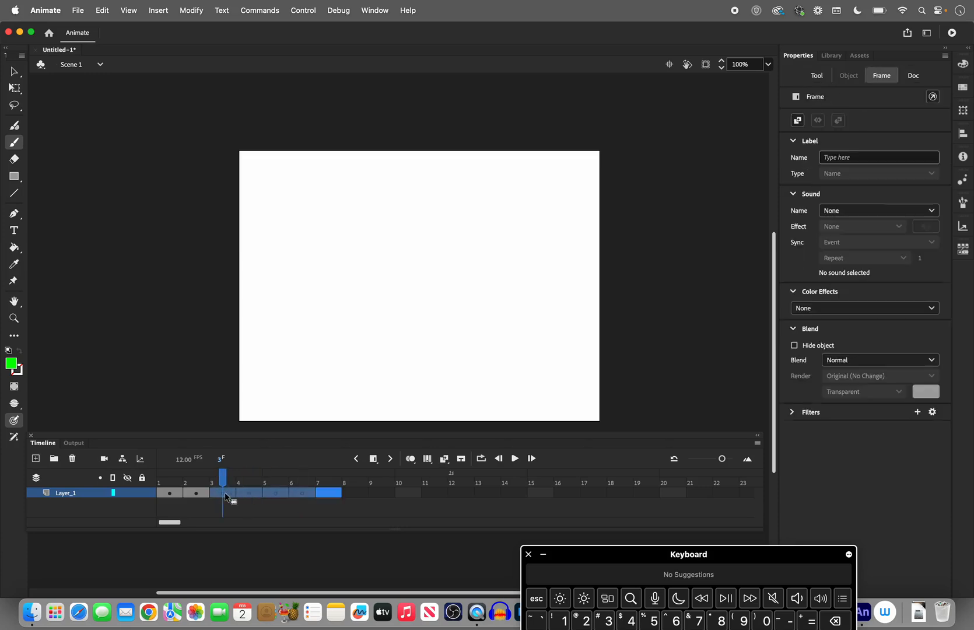
key(shift)
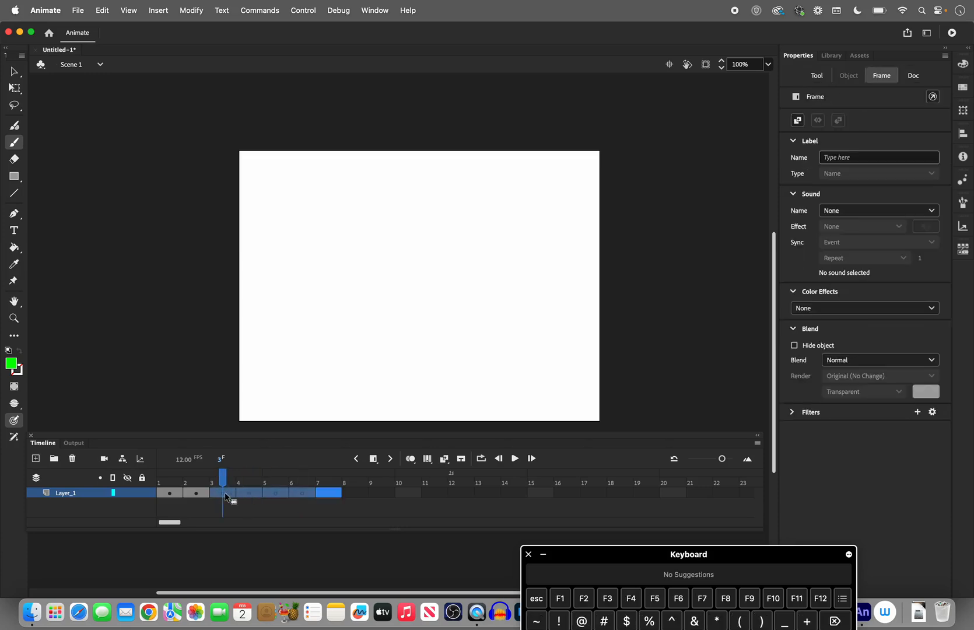
key(shift+F5)
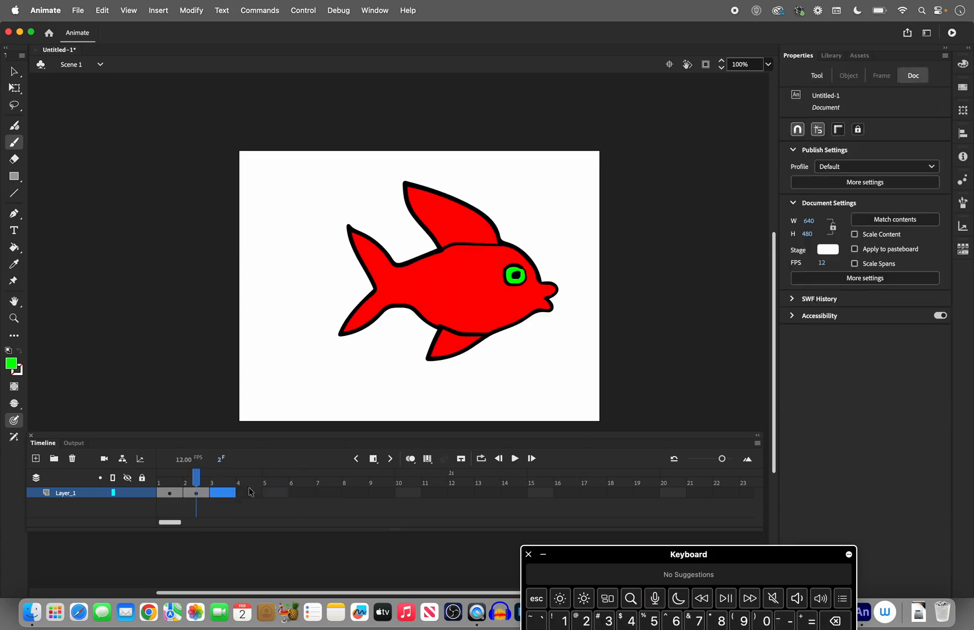
- Set the Timeline's insertion type to Blank Keyframe and insert blank keyframes from frame 3 through frame 9
click(373, 462)
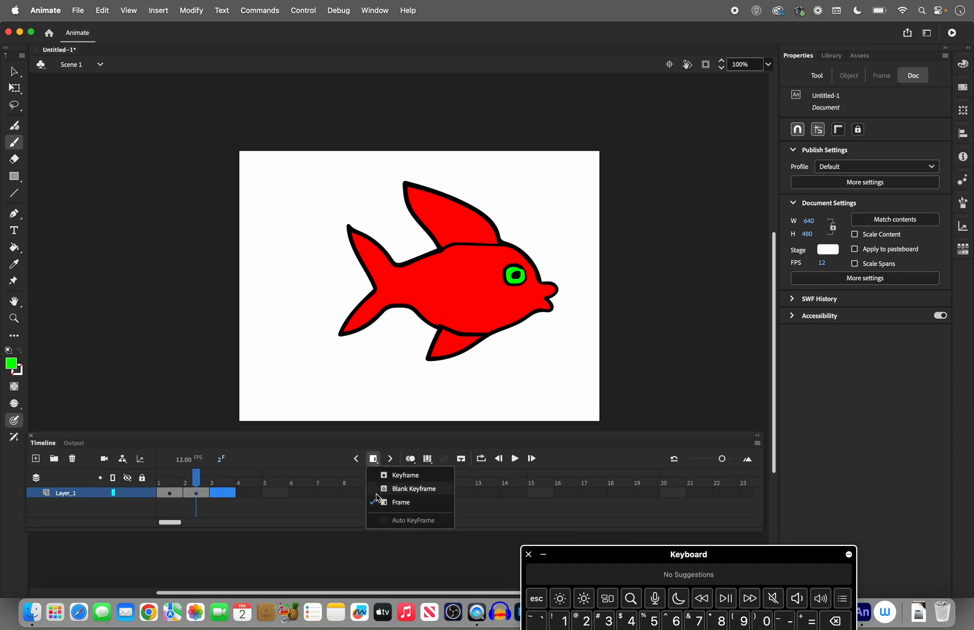
click(414, 488)
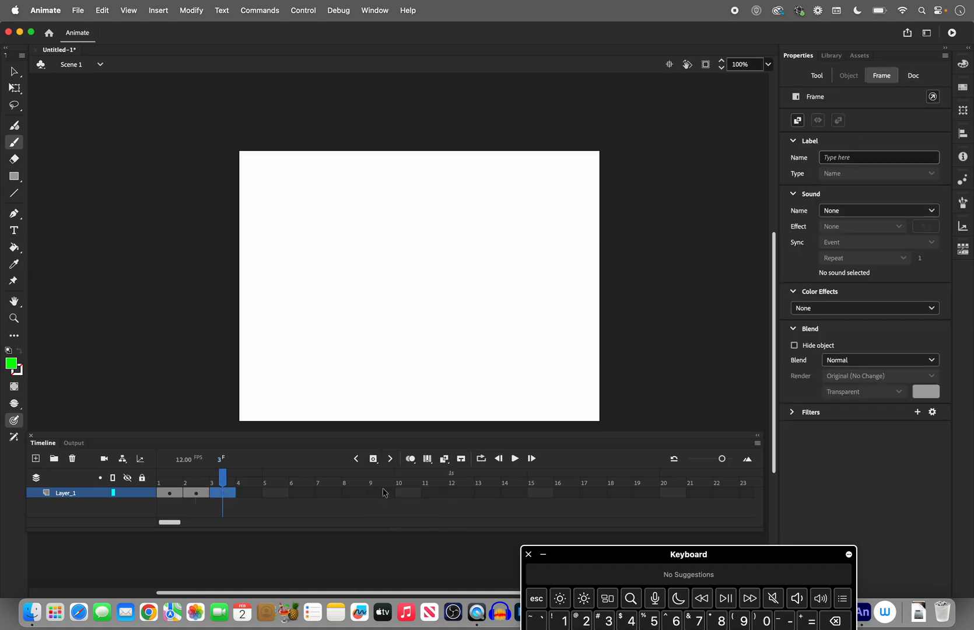
click(374, 459)
click(373, 458)
click(373, 459)
click(373, 459)
click(373, 459)
click(373, 459)
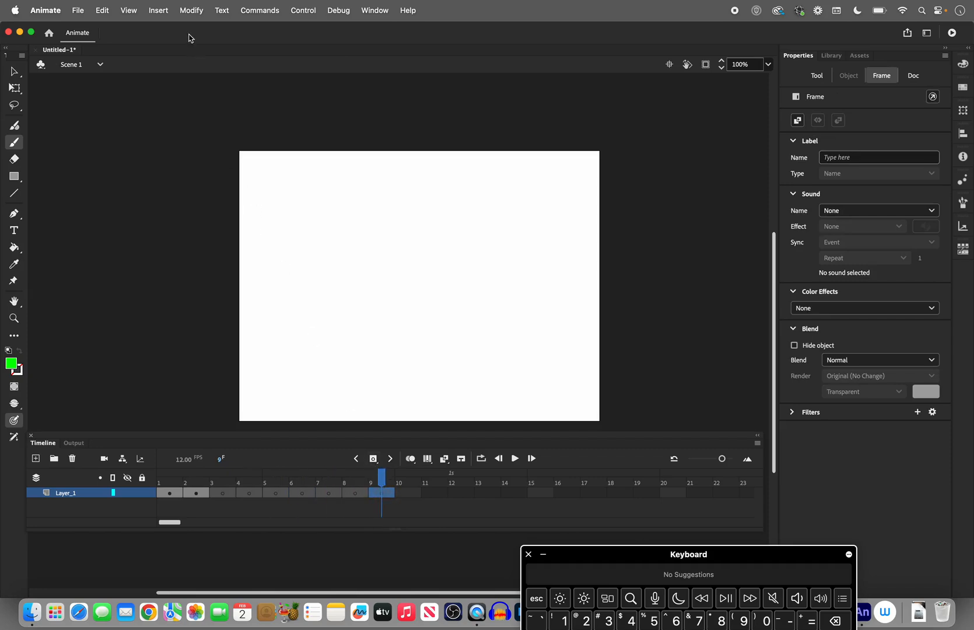
- Insert one more blank keyframe at frame 10 and review the available timeline insertion commands
click(160, 11)
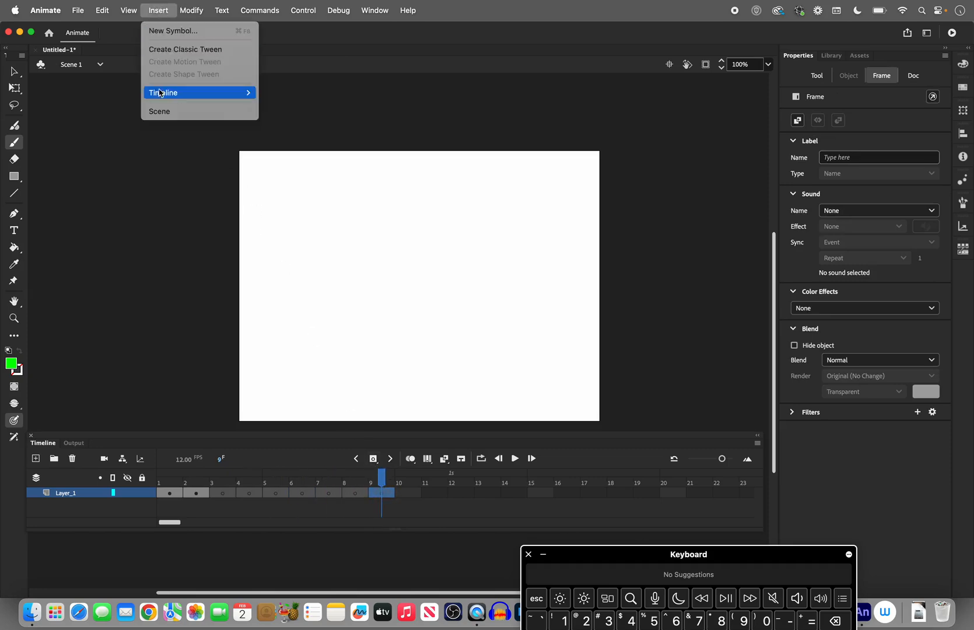
mouse_move(161, 93)
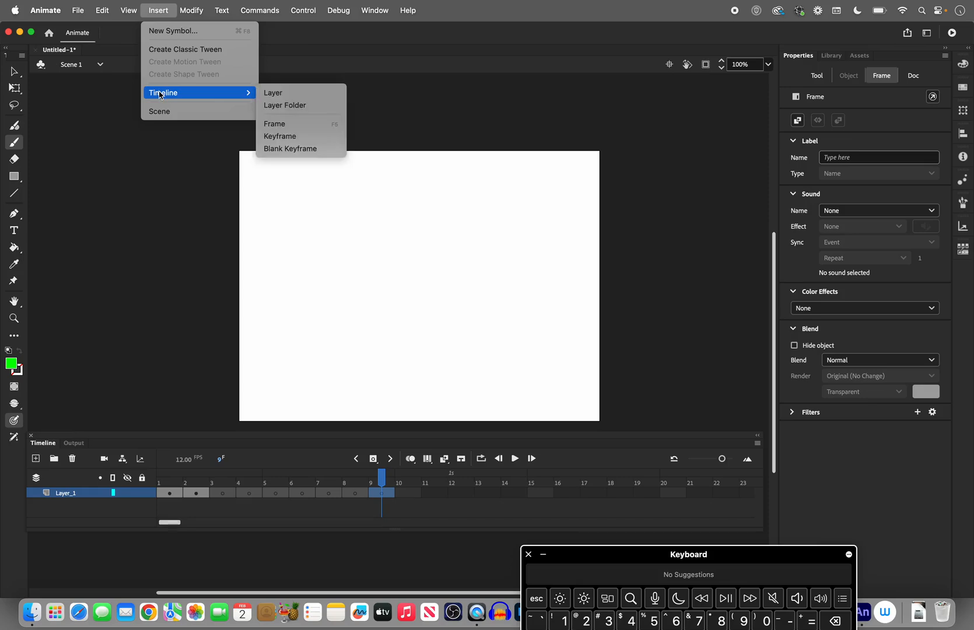
click(271, 149)
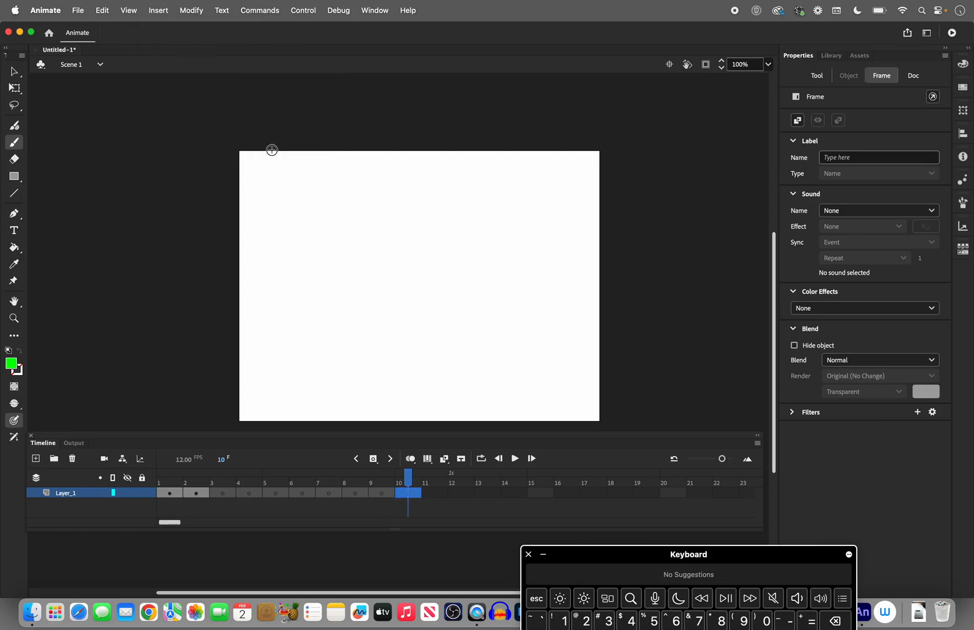
click(187, 11)
mouse_move(158, 14)
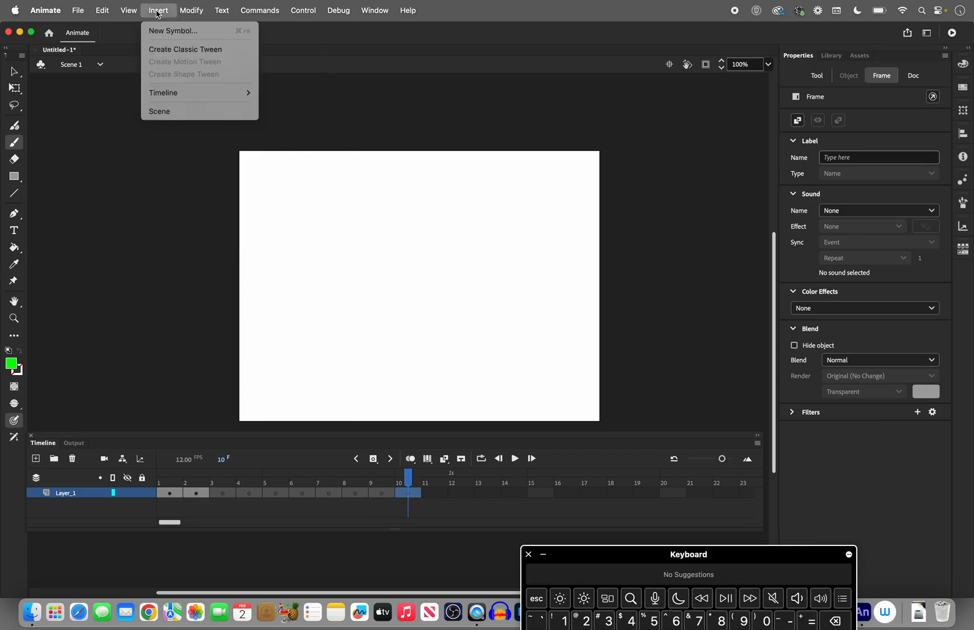
mouse_move(158, 96)
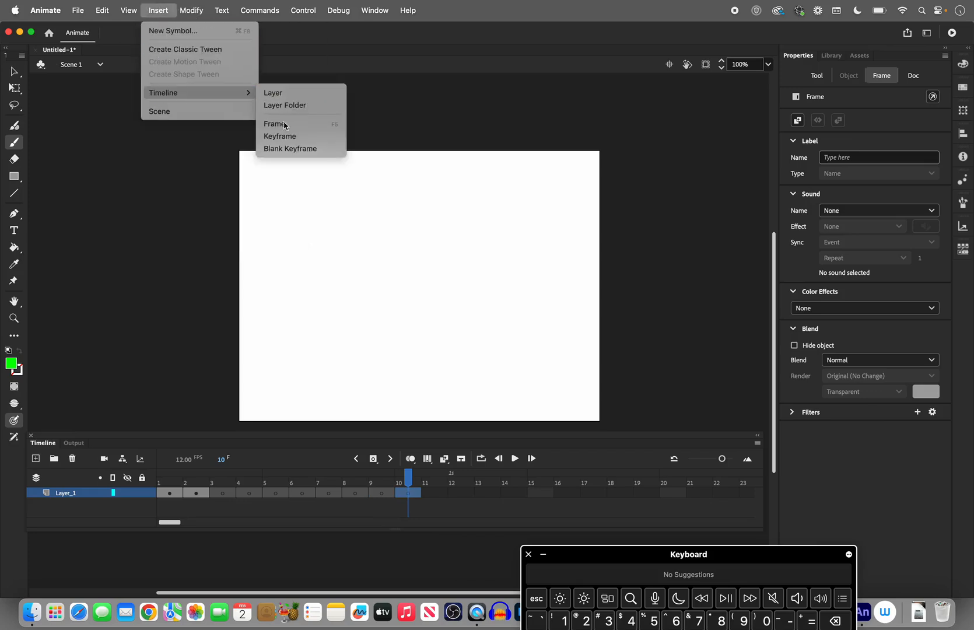
click(210, 180)
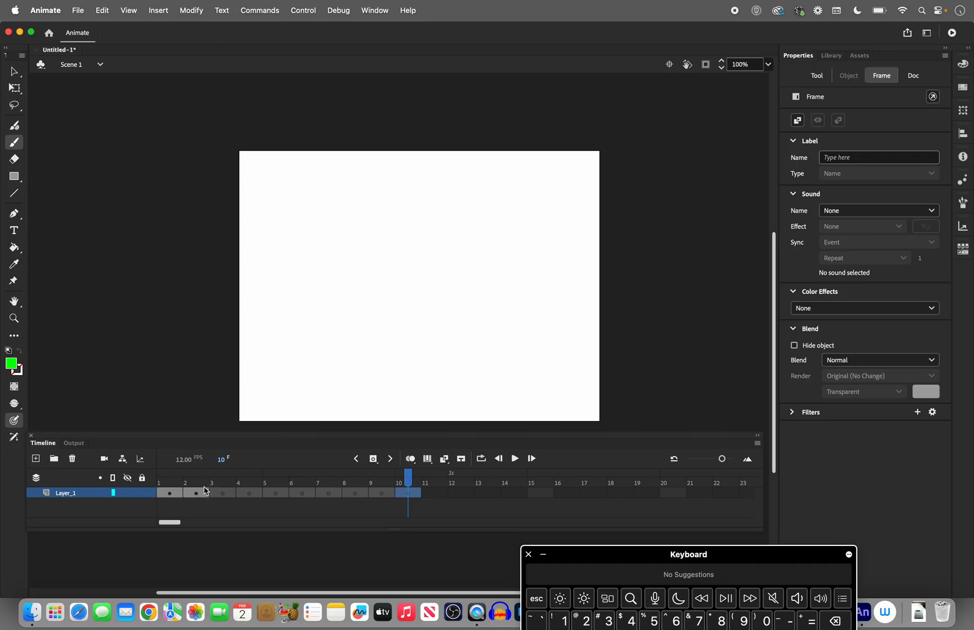
- Move the whole fish on frame 1 partly off the stage's left edge, to about X -225, Y 84
click(173, 495)
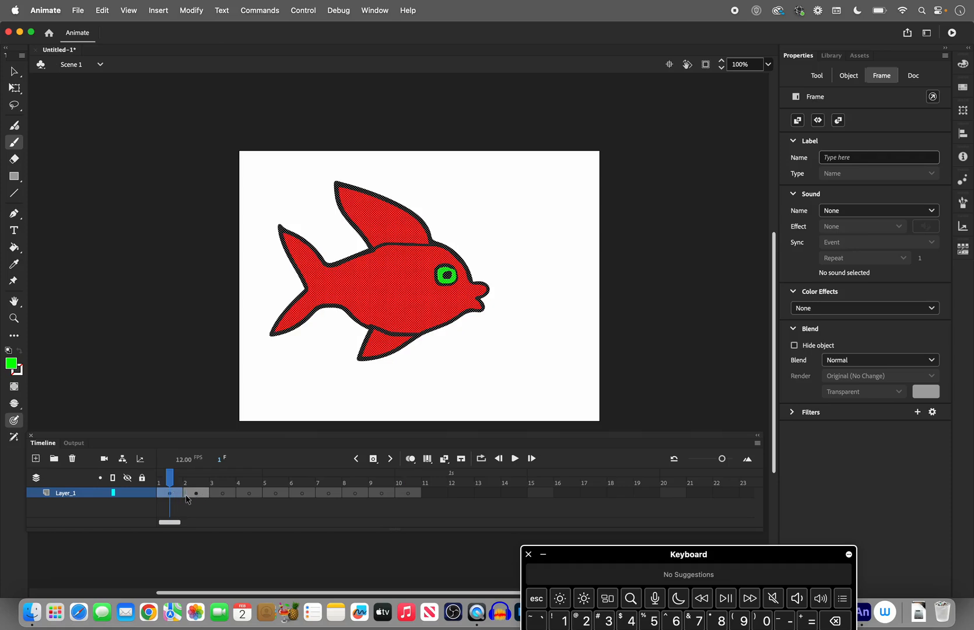
click(194, 494)
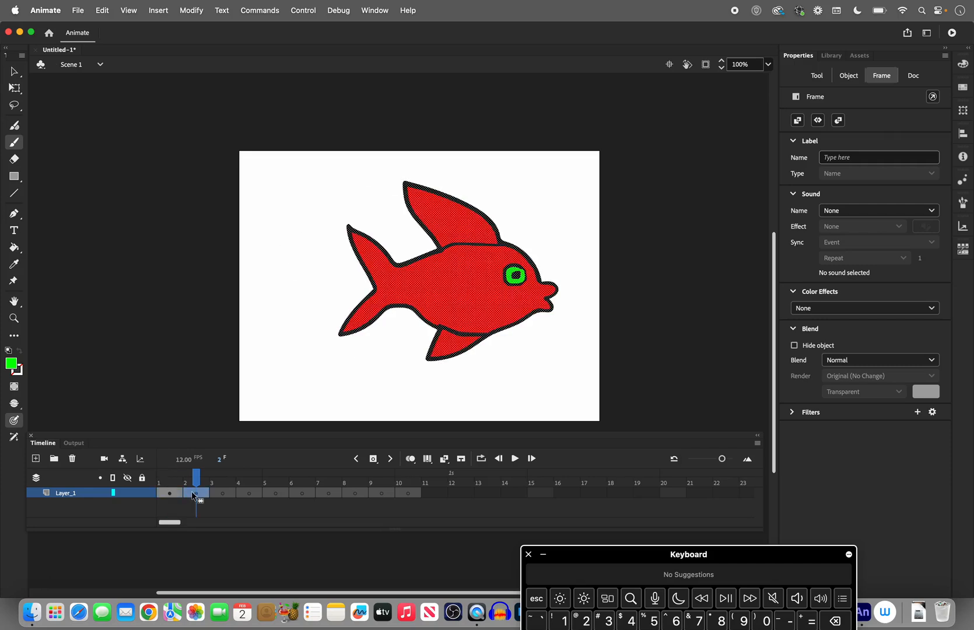
click(166, 493)
key(v)
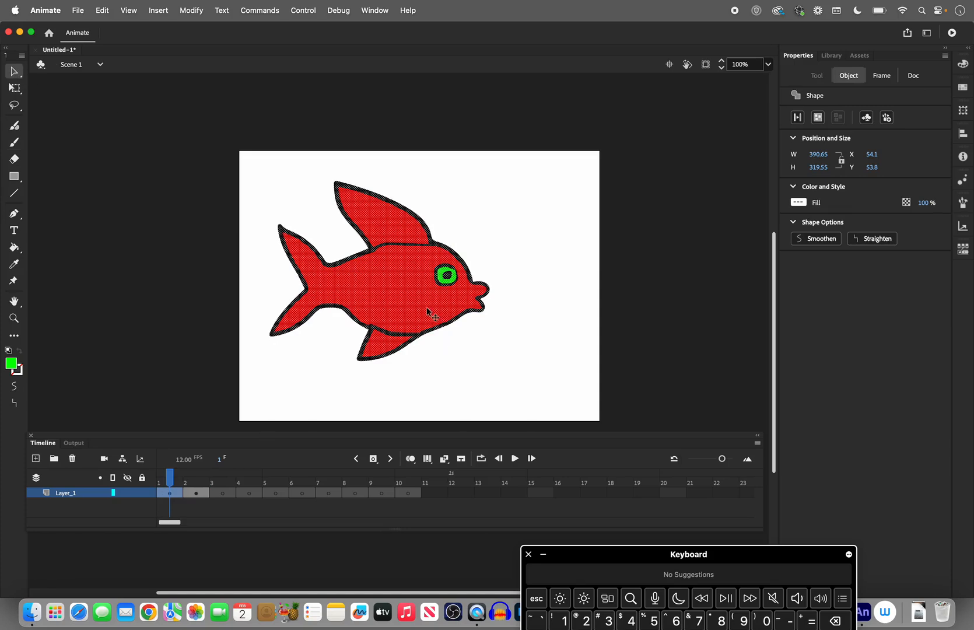
drag(425, 308, 269, 323)
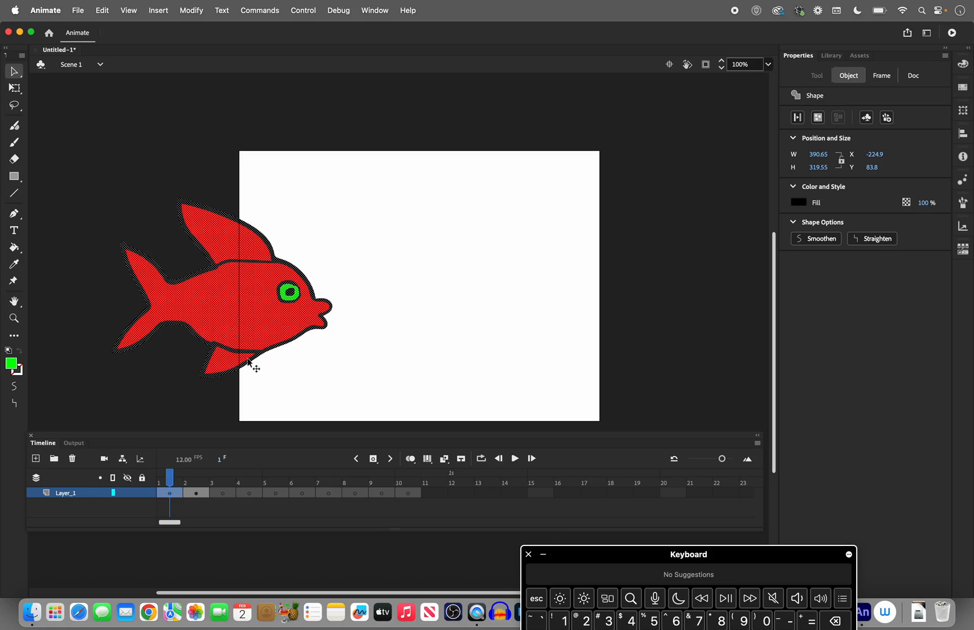
- Move the fish on frame 2 mostly past the stage's right edge, to about X 549, Y 67, and cut it
click(195, 493)
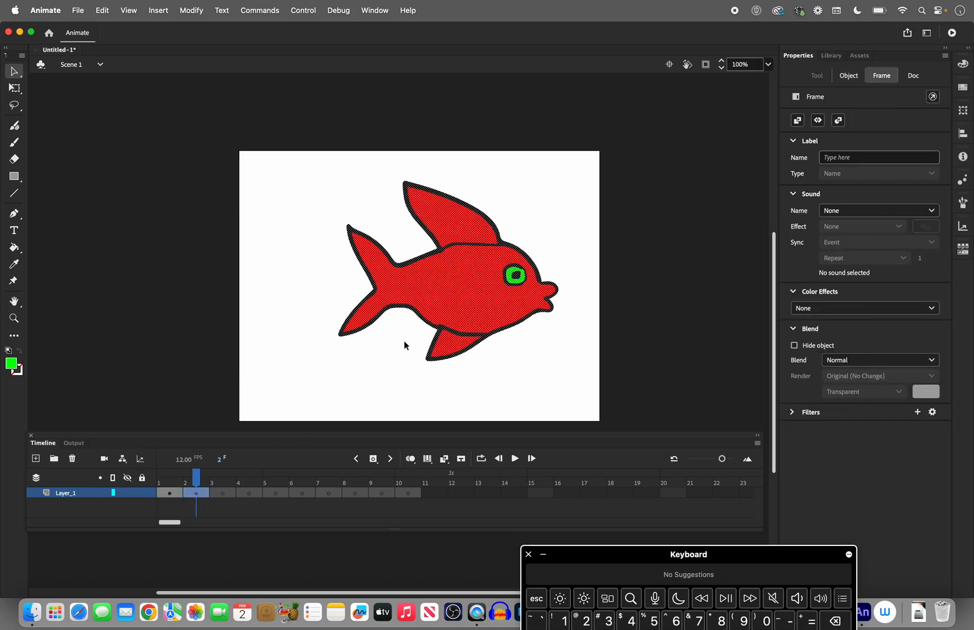
drag(410, 288, 621, 295)
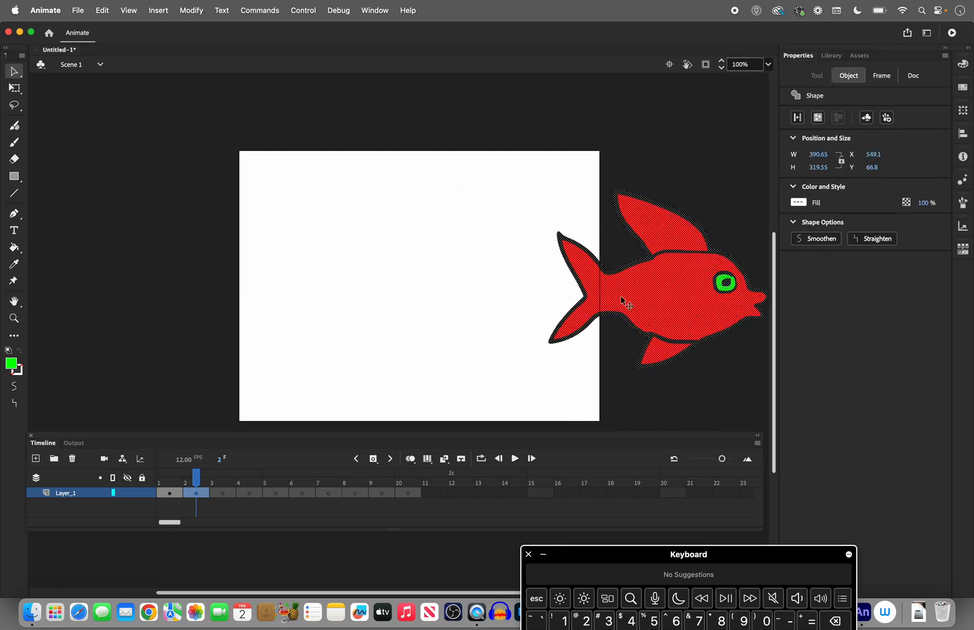
click(194, 493)
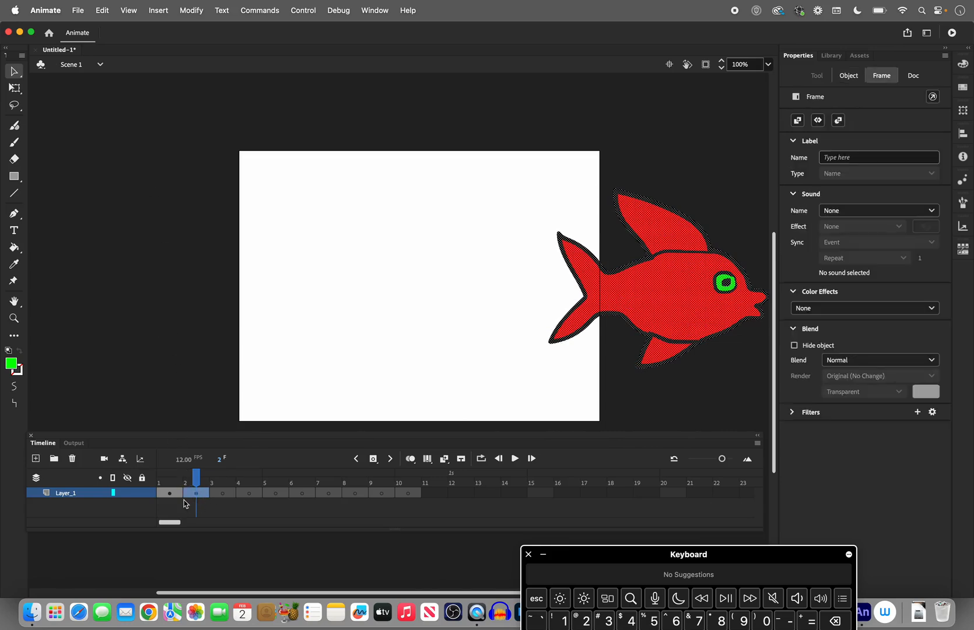
click(103, 11)
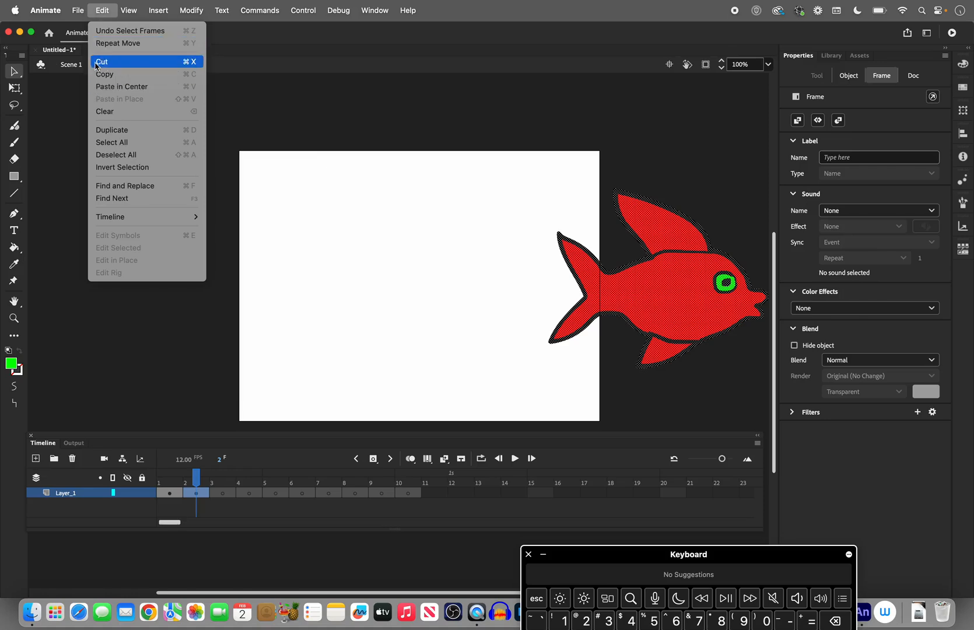
click(123, 68)
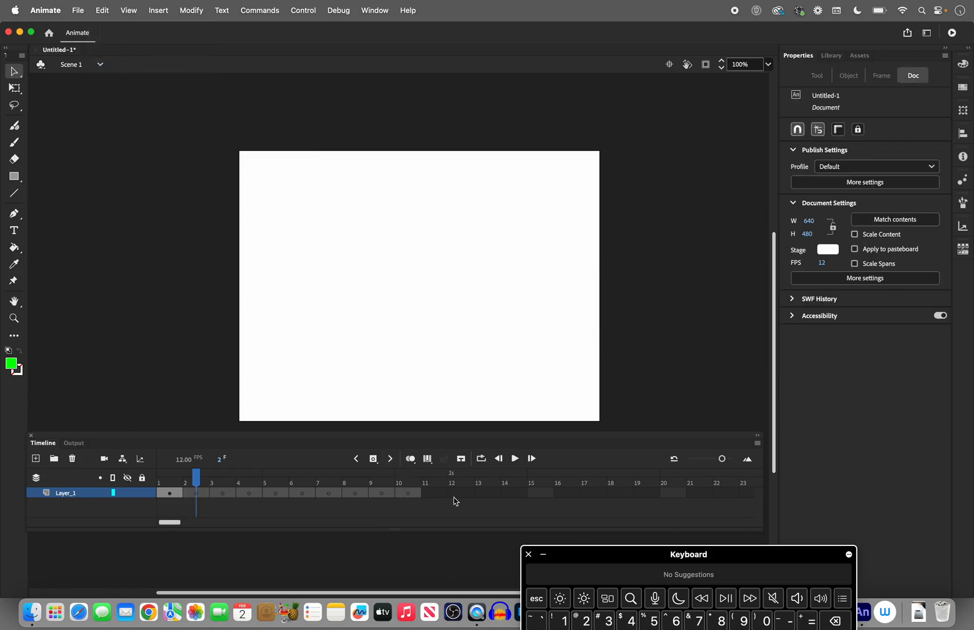
- Extend Layer_1 with blank keyframes up to frame 12, removing the surplus one at frame 13
drag(453, 496, 429, 494)
click(373, 459)
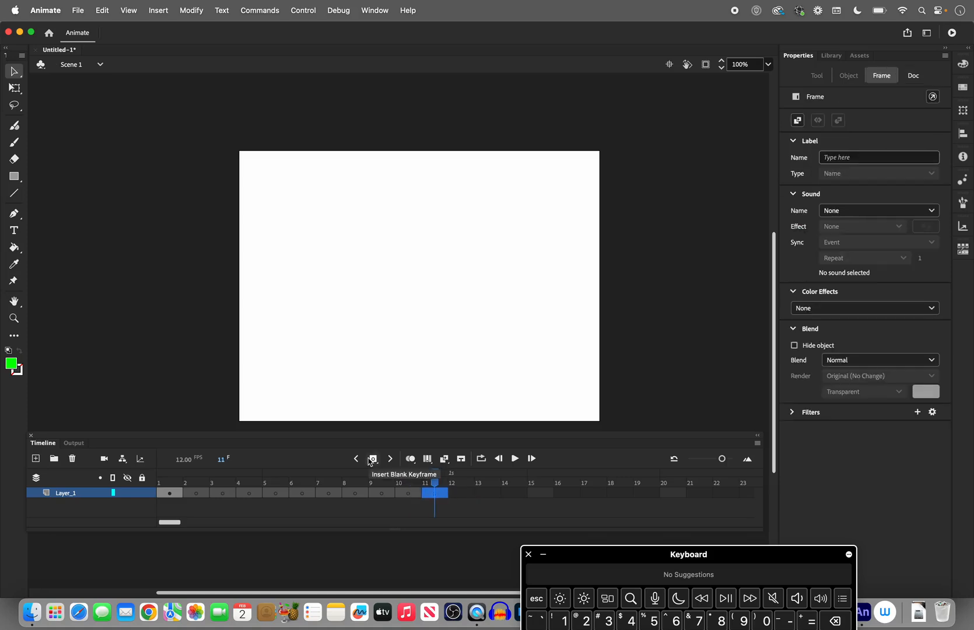
click(374, 458)
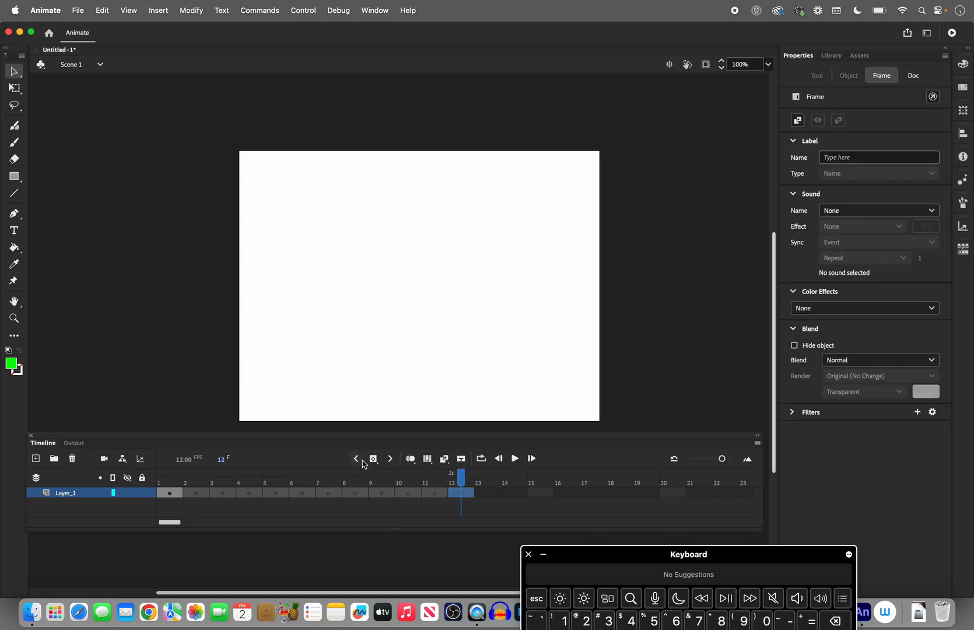
click(373, 459)
click(460, 492)
click(488, 495)
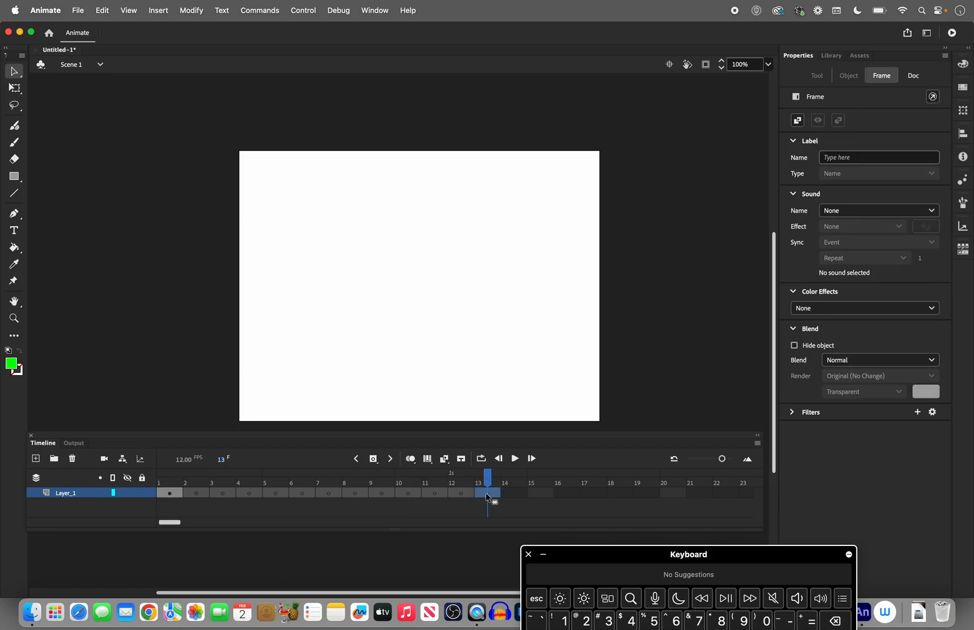
key(shift)
key(shift+F5)
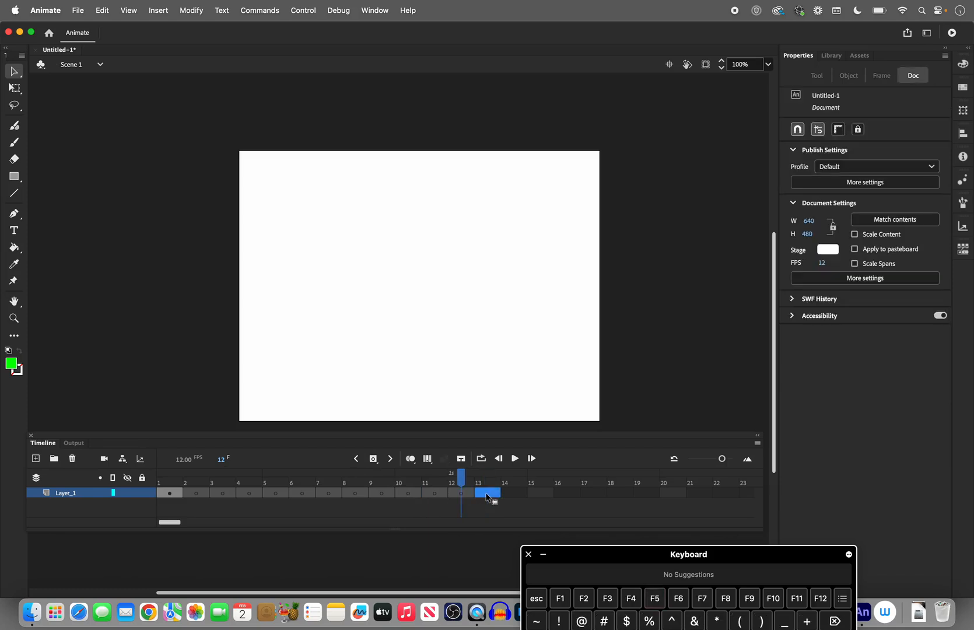
- Paste the cut fish in place on the frame 12 blank keyframe
click(460, 494)
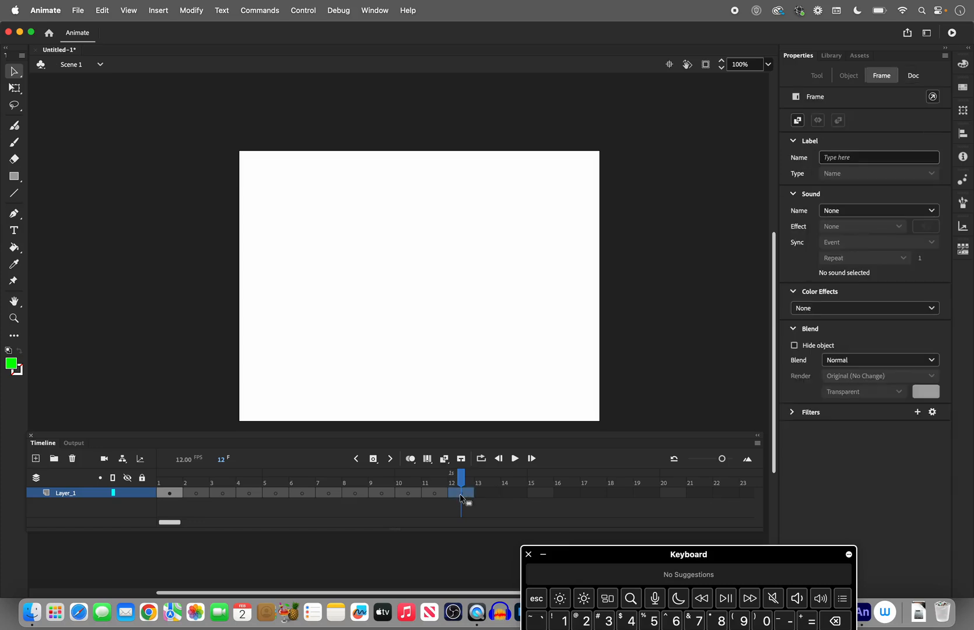
click(103, 11)
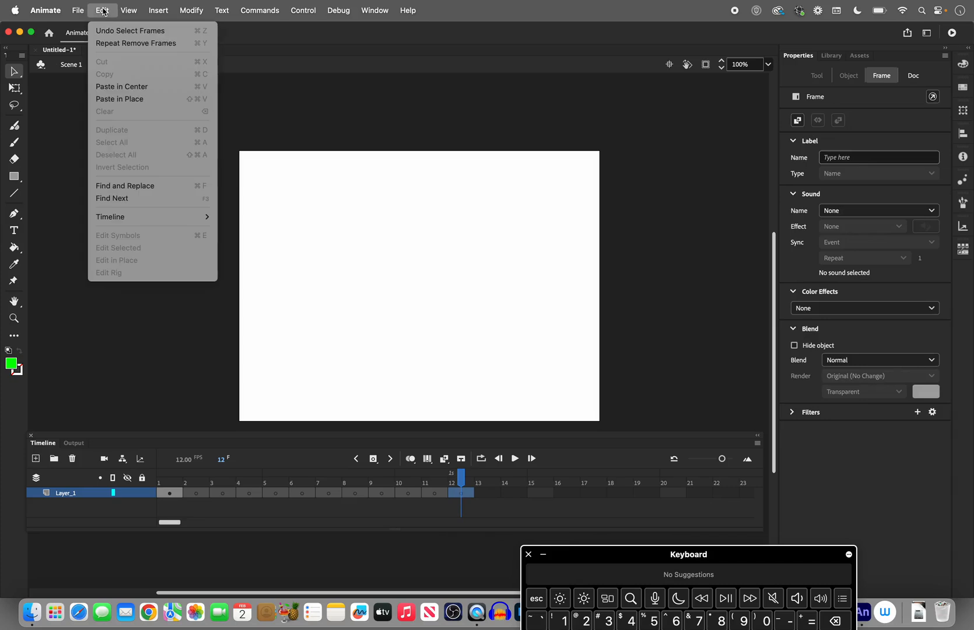
click(117, 99)
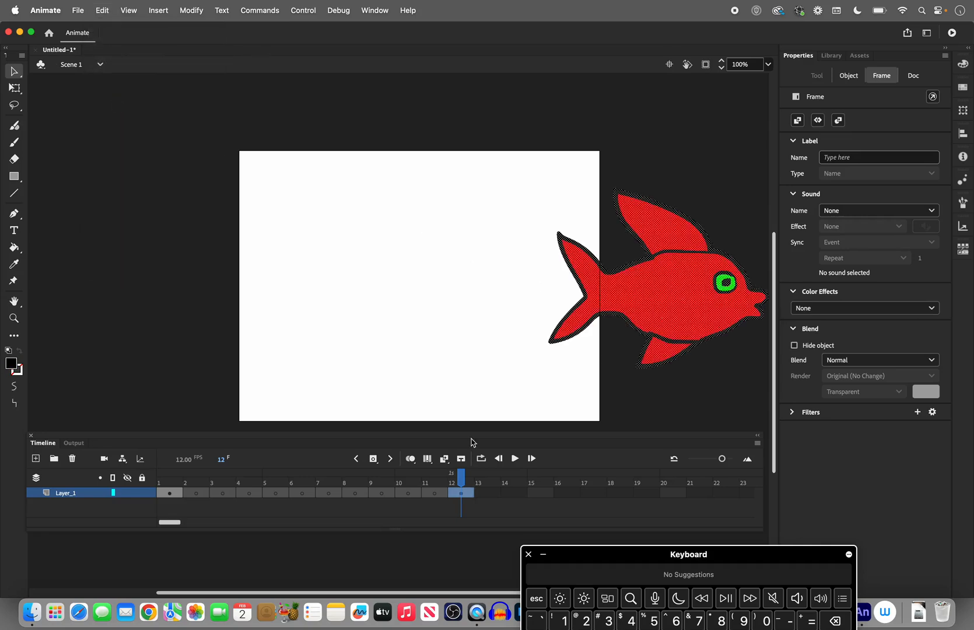
- Paste the fish on the frame 6 blank keyframe and move it up until it extends past the stage's upper edge
drag(462, 477, 298, 499)
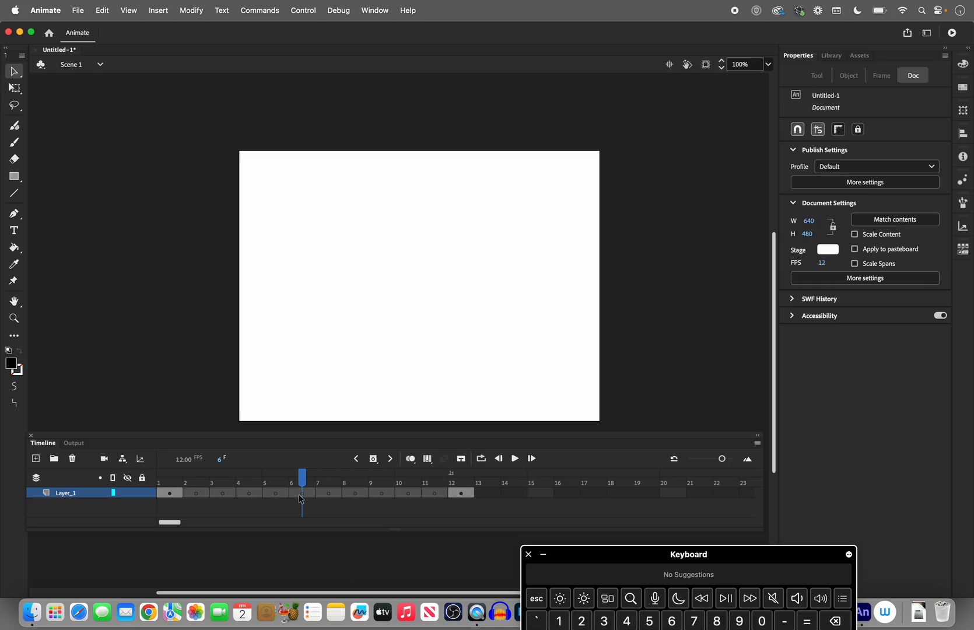
key(super+v)
drag(418, 349, 427, 161)
- Label the keyframe at frame 1 as f1
click(164, 487)
mouse_move(164, 487)
mouse_down()
mouse_move(472, 512)
mouse_move(359, 484)
mouse_move(191, 484)
mouse_move(460, 484)
mouse_move(170, 490)
mouse_up()
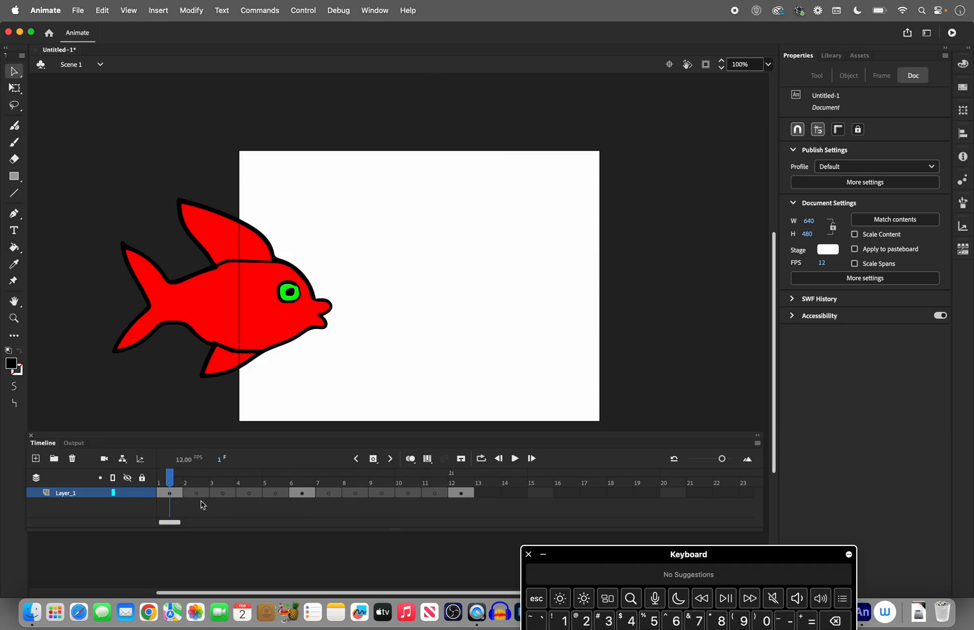
click(172, 494)
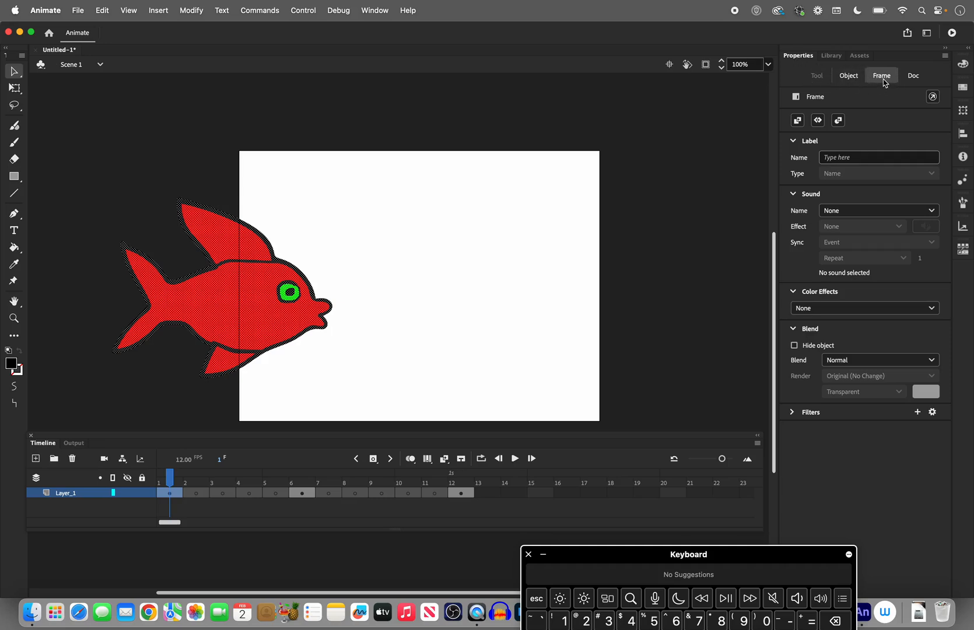
click(839, 159)
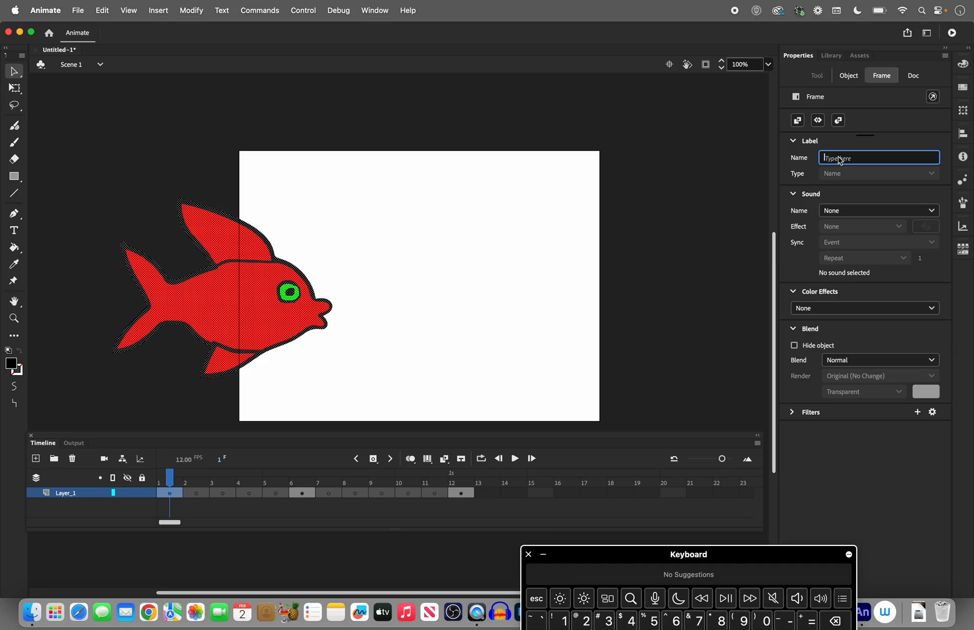
text(f1)
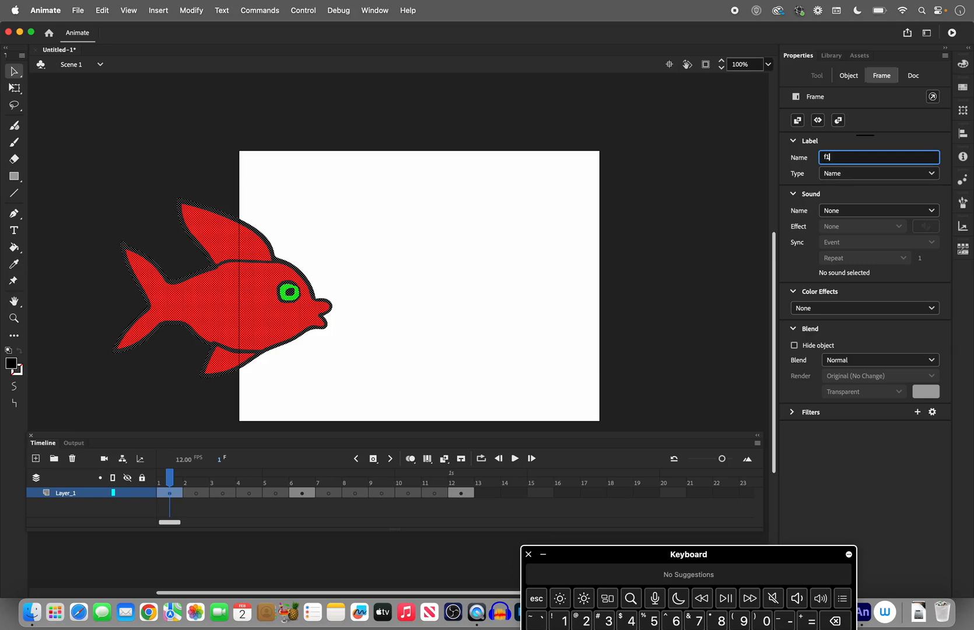
- Label the keyframe at frame 6 as f2 and the keyframe at frame 12 as f3
click(306, 491)
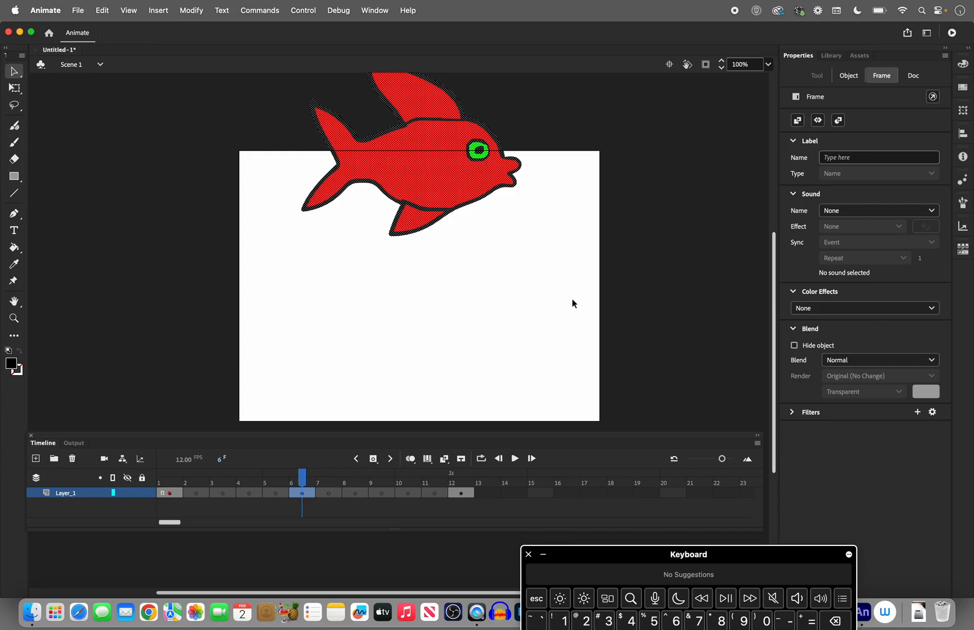
click(831, 157)
text(f2)
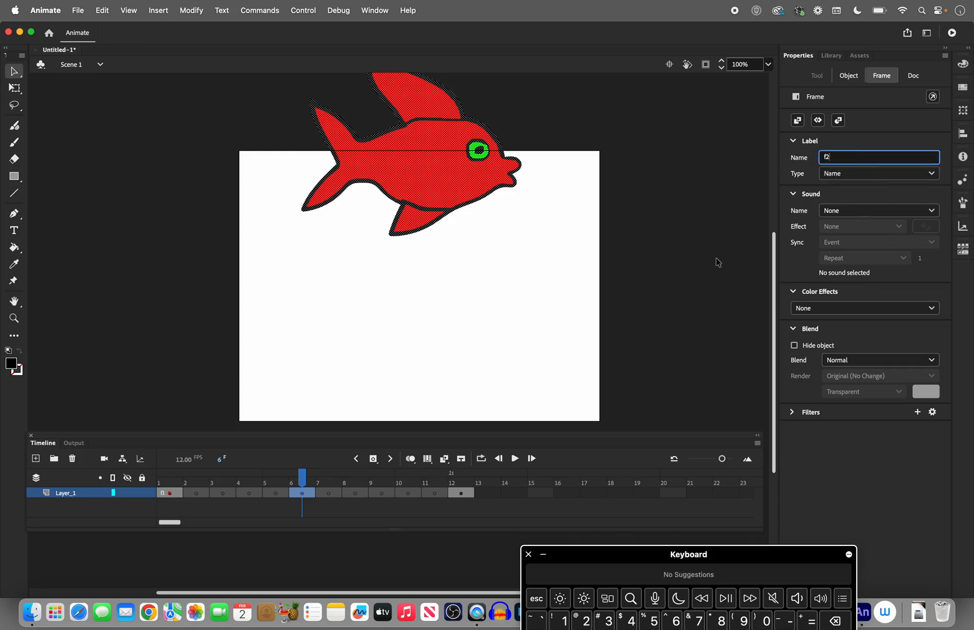
click(462, 491)
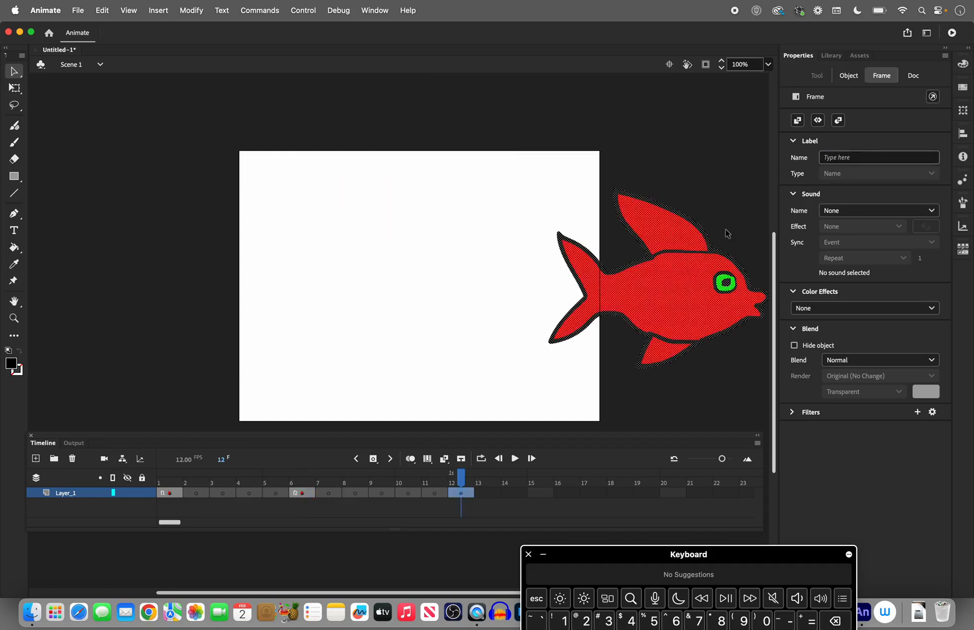
click(847, 161)
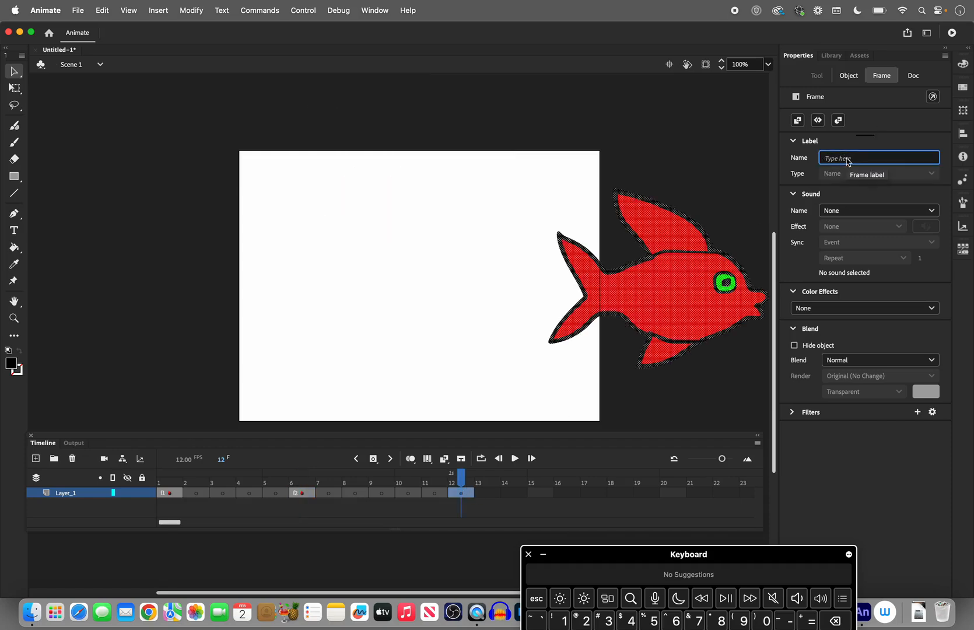
text(f3)
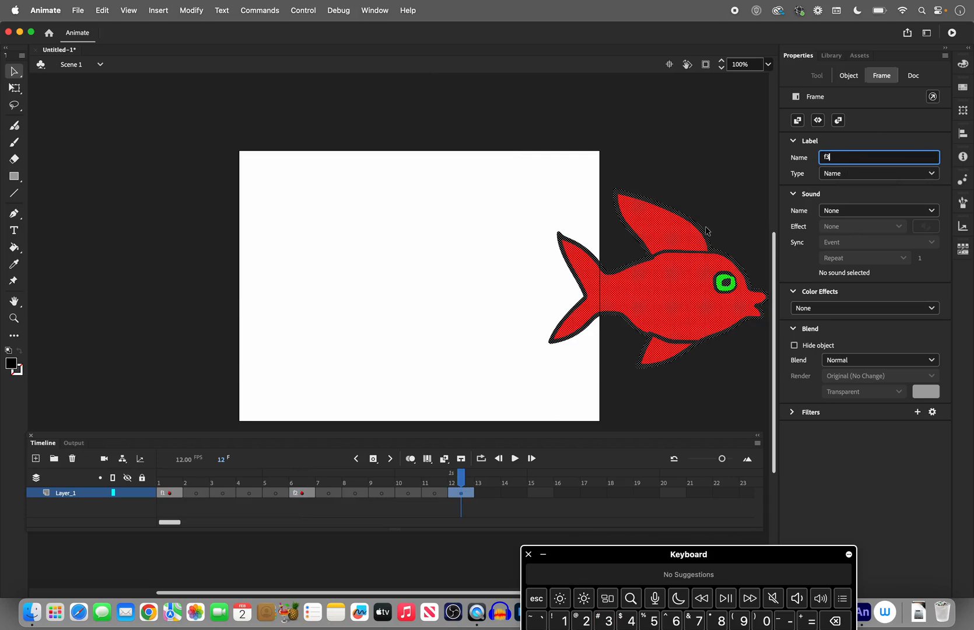
click(334, 408)
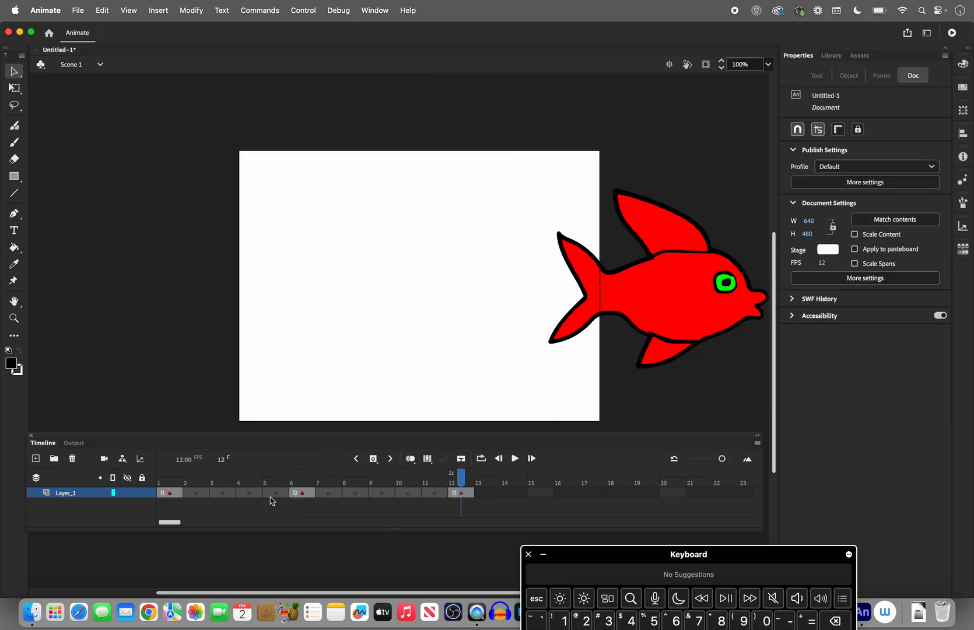
- Paste a copy of the fish on the frame 2 blank keyframe
drag(462, 476, 196, 498)
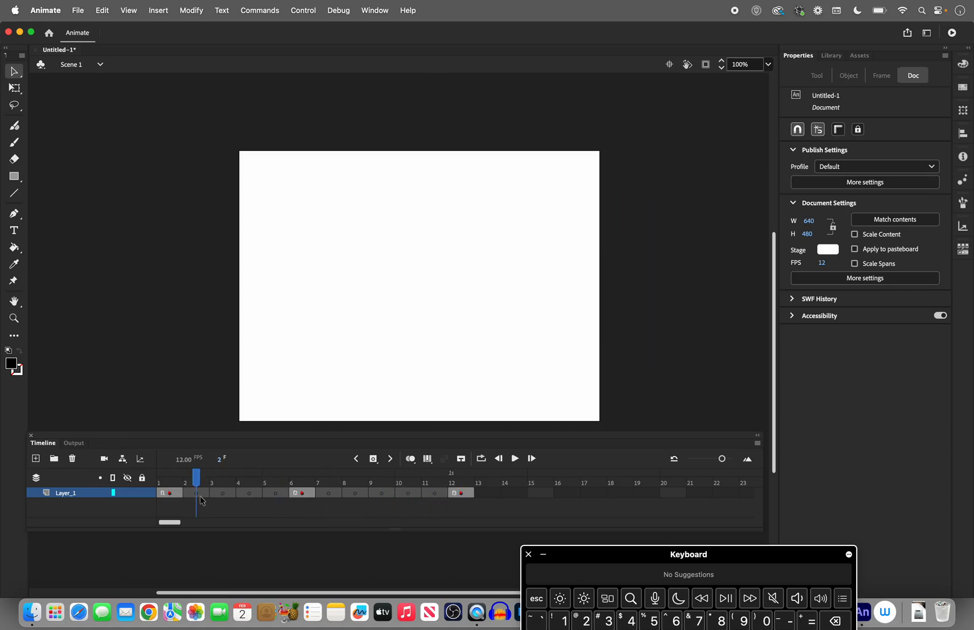
click(198, 496)
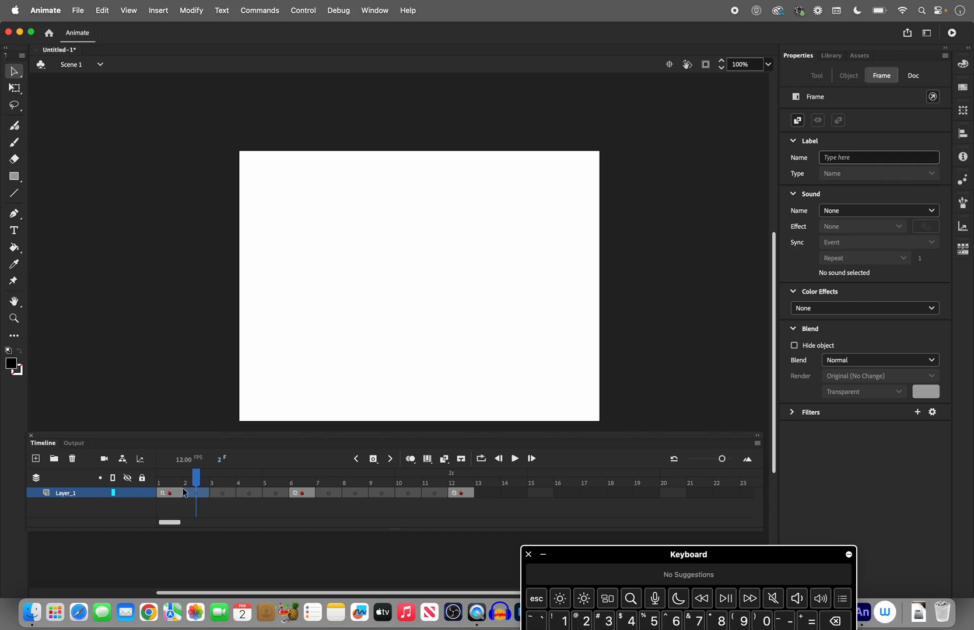
click(169, 494)
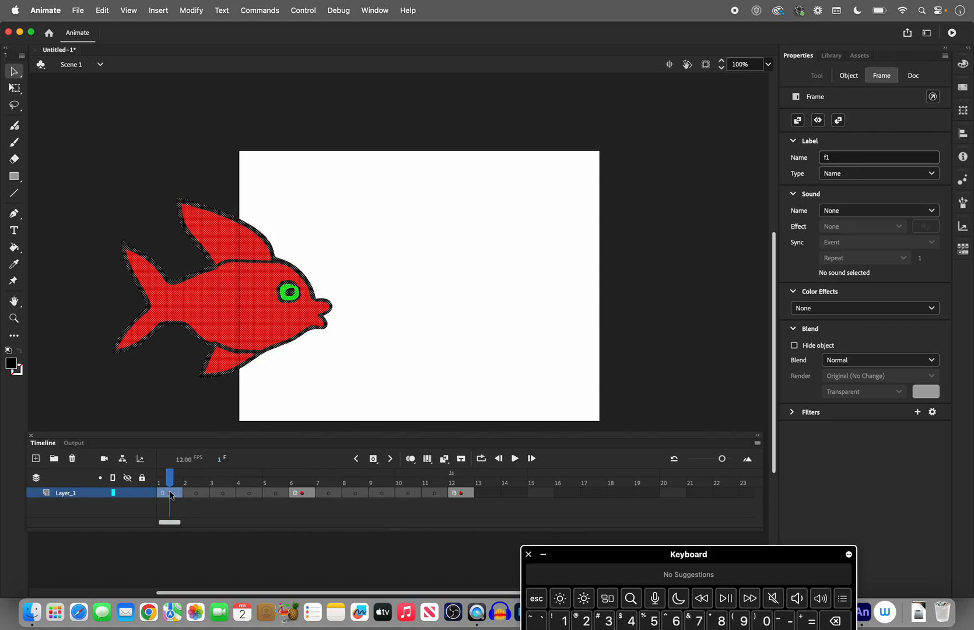
click(194, 492)
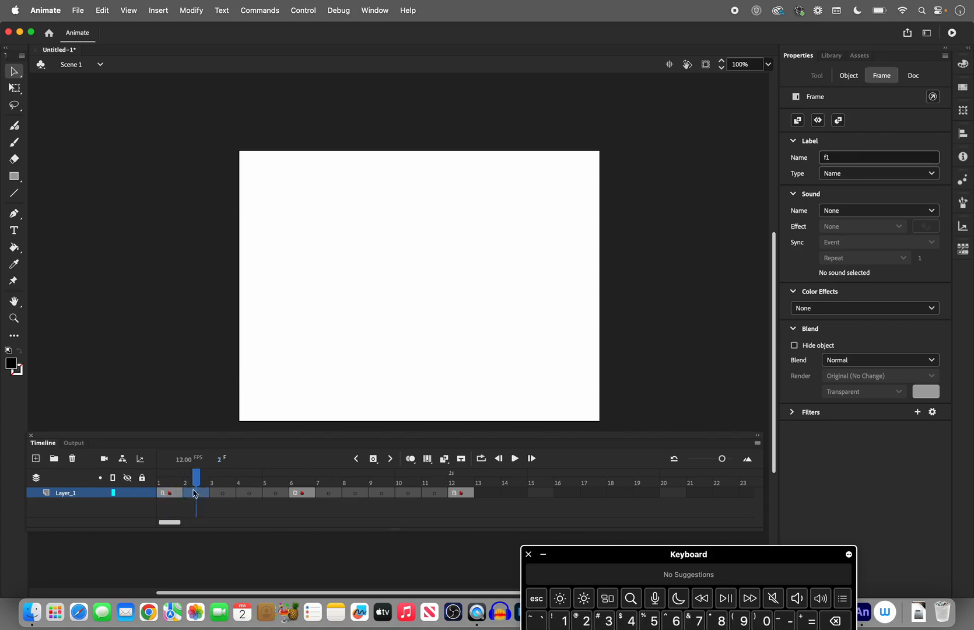
key(super+shift+v)
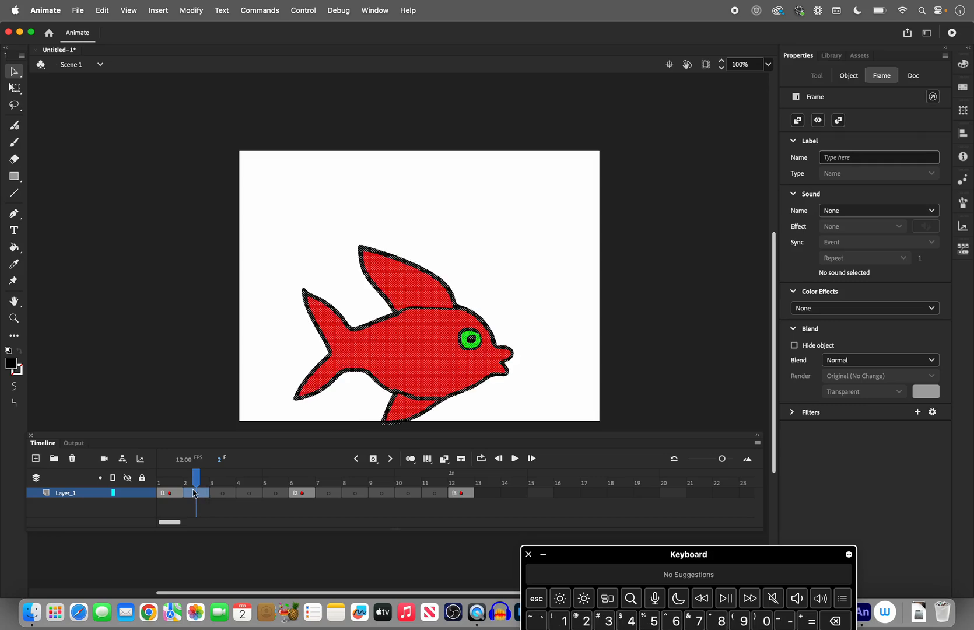
- Turn on onion skinning with its range ending at frame 2, and move the frame 2 fish to about X -191, Y 79
click(410, 459)
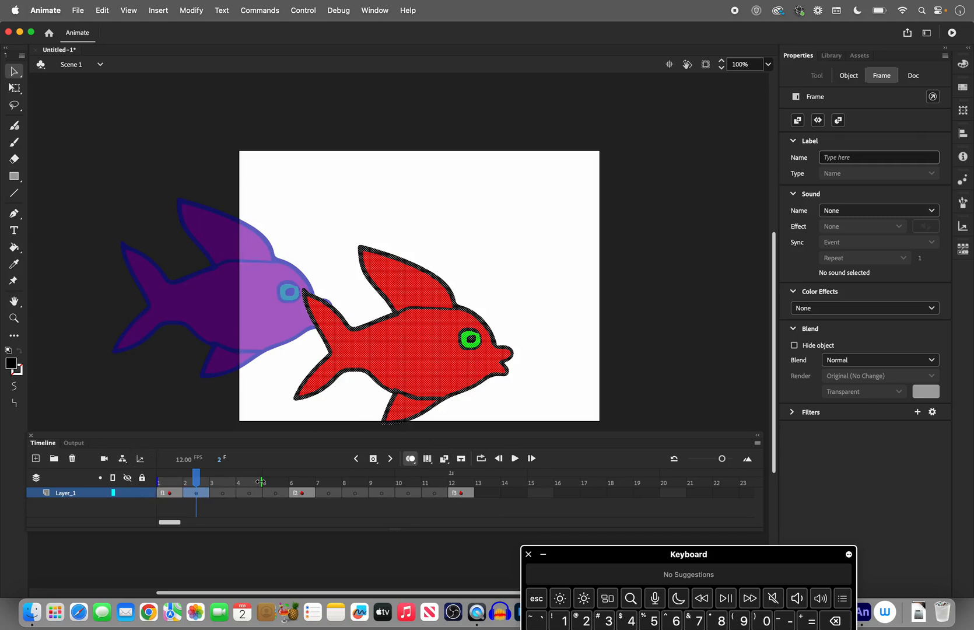
drag(240, 481, 205, 483)
drag(407, 361, 246, 315)
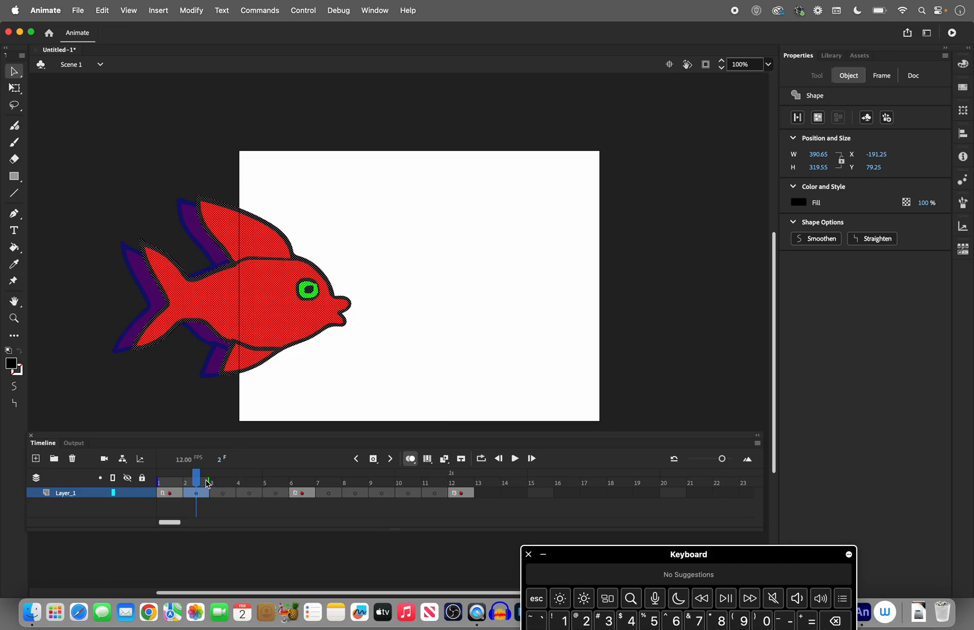
- With frame 3 current, set the onion skin range to span frames 1 to 6
mouse_move(198, 483)
mouse_down()
mouse_move(295, 486)
mouse_move(159, 482)
mouse_up()
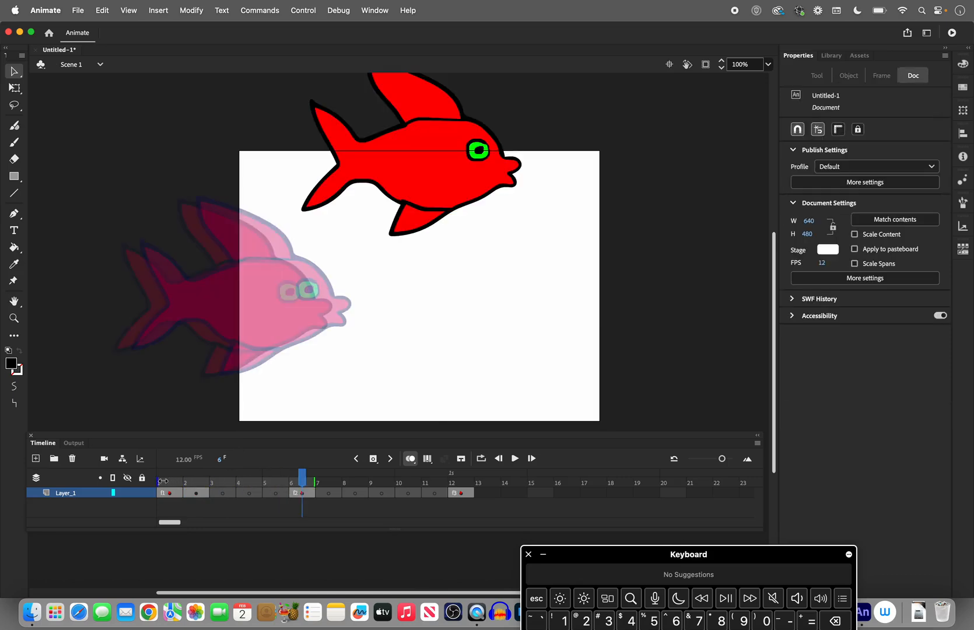
click(224, 493)
drag(236, 483, 306, 484)
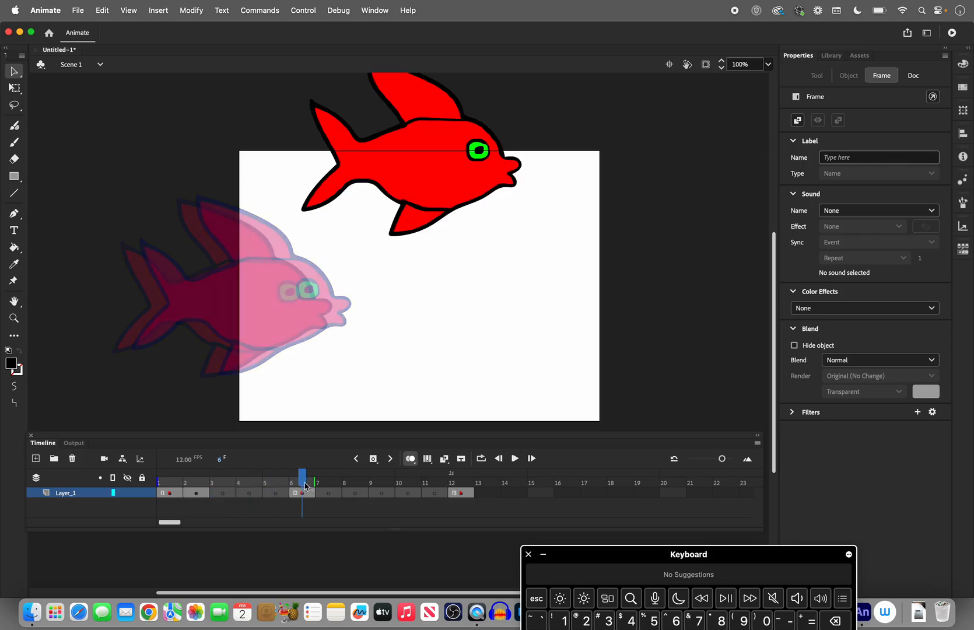
click(226, 496)
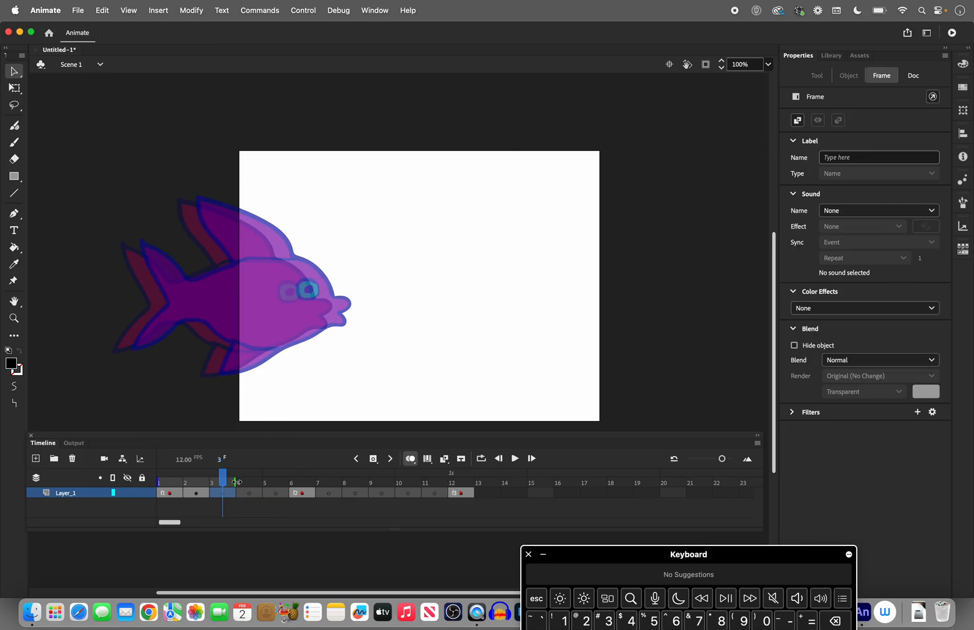
drag(236, 481, 315, 484)
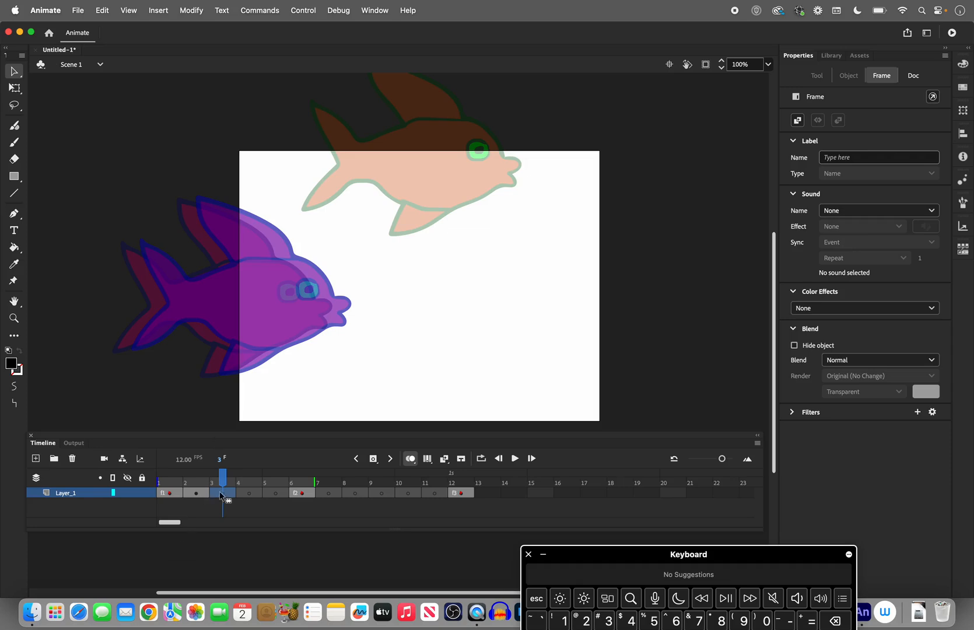
- Paste the fish on frame 3 and place it slightly ahead of and above the frame 2 fish
key(super+v)
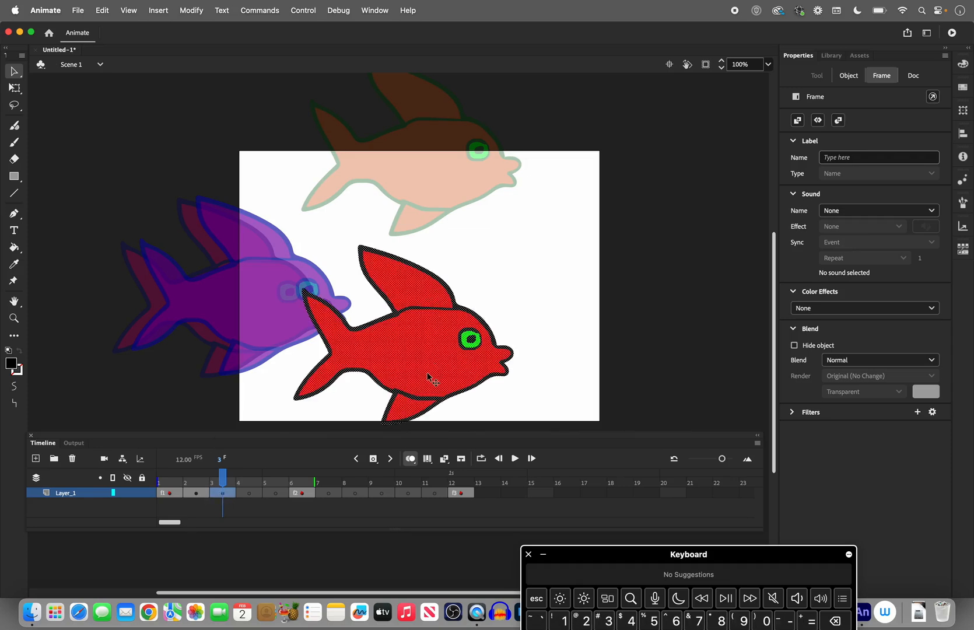
drag(428, 376, 387, 330)
drag(337, 299, 295, 313)
- Paste the fish on frame 4 and move it to about X -47, Y -27
click(248, 493)
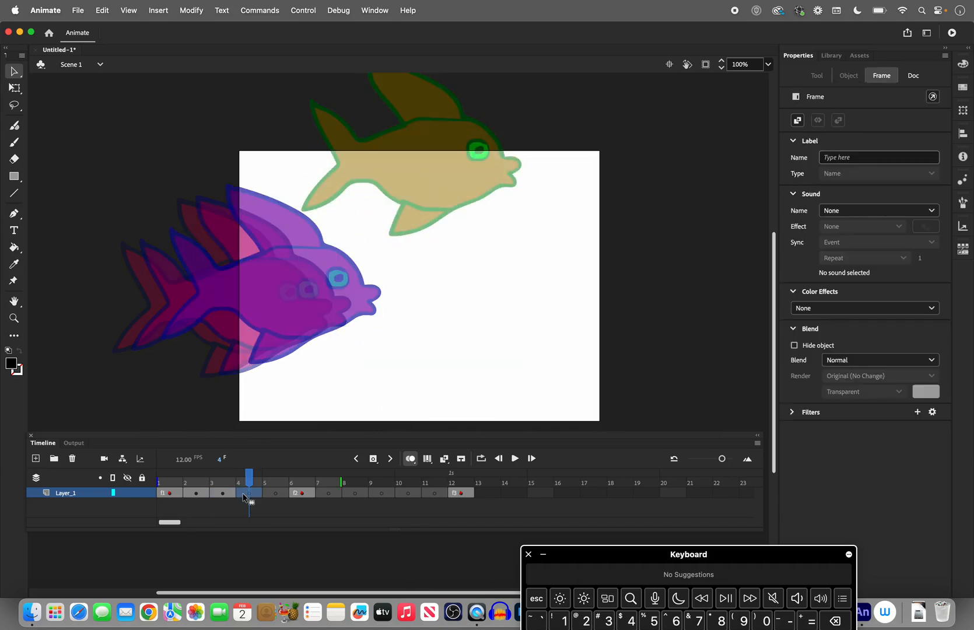
key(super+v)
drag(385, 369, 334, 257)
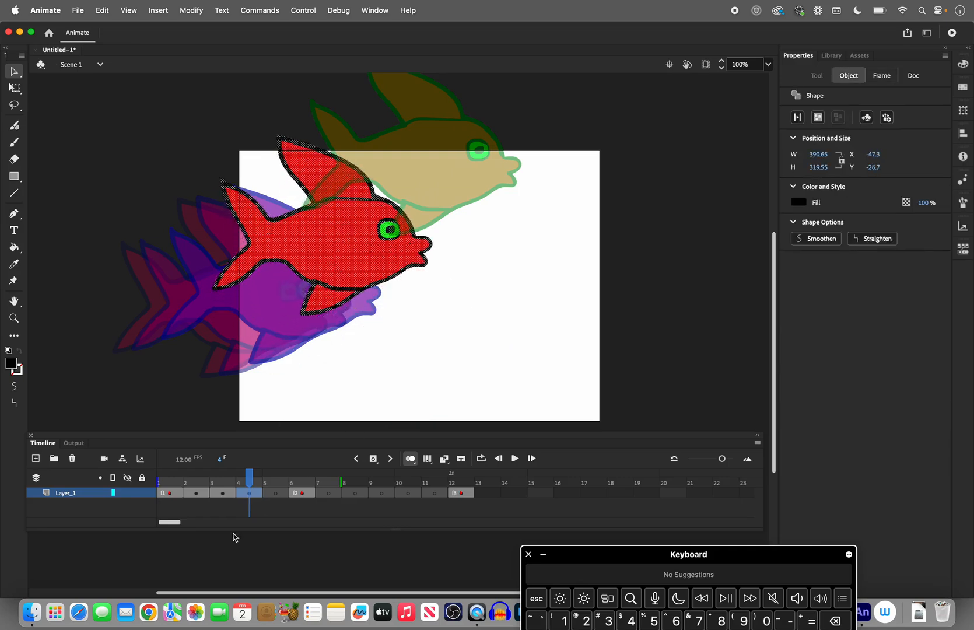
- Paste the fish on frame 5 and move it to about X 74, Y -125, just behind the frame 6 fish
click(274, 493)
key(super+v)
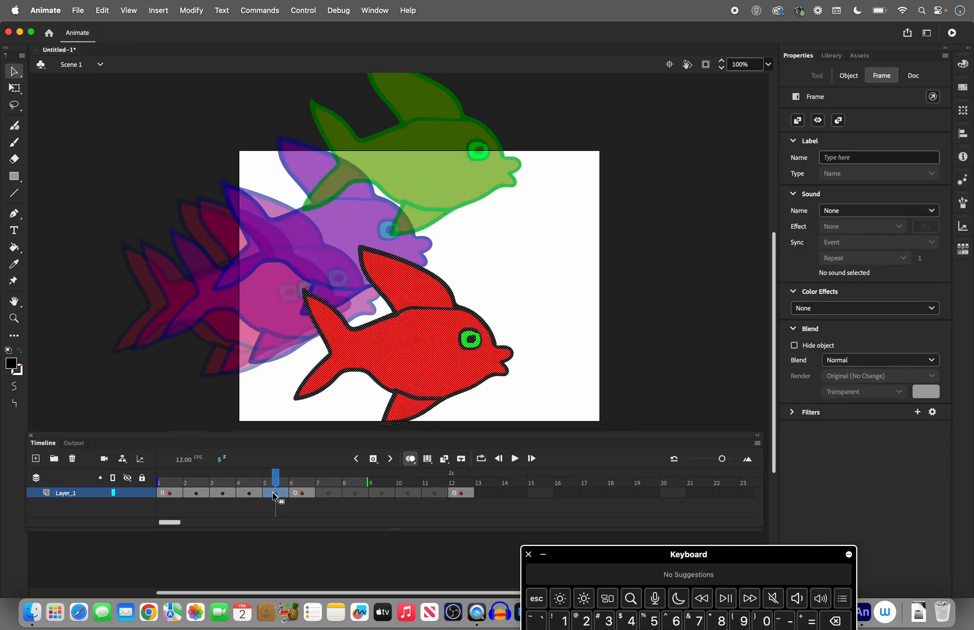
drag(415, 378, 398, 209)
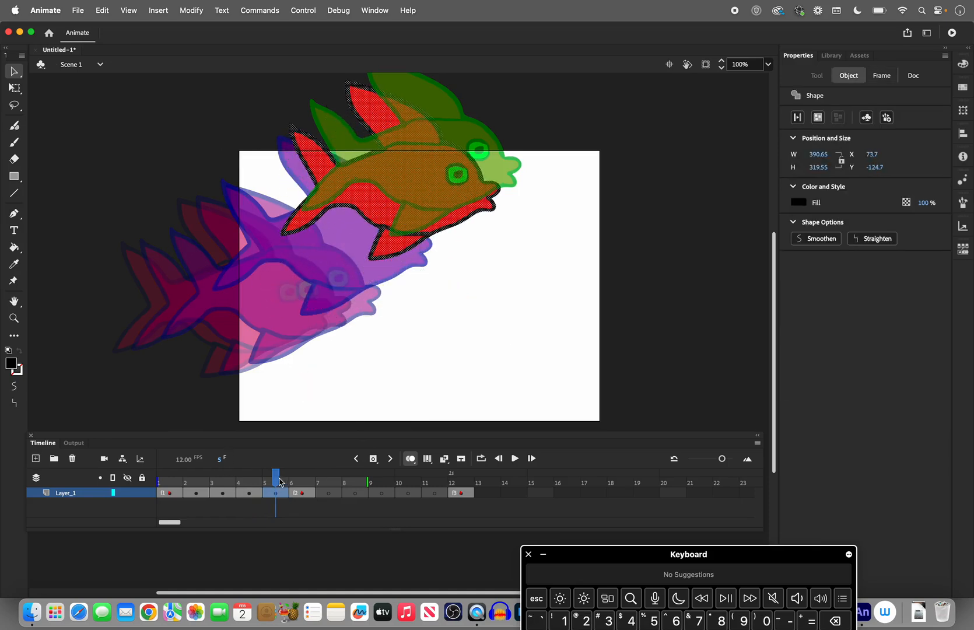
- On frame 7, set the onion skin range to frames 6 to 12 and paste the fish, moving it to about X 133, Y -151
click(305, 493)
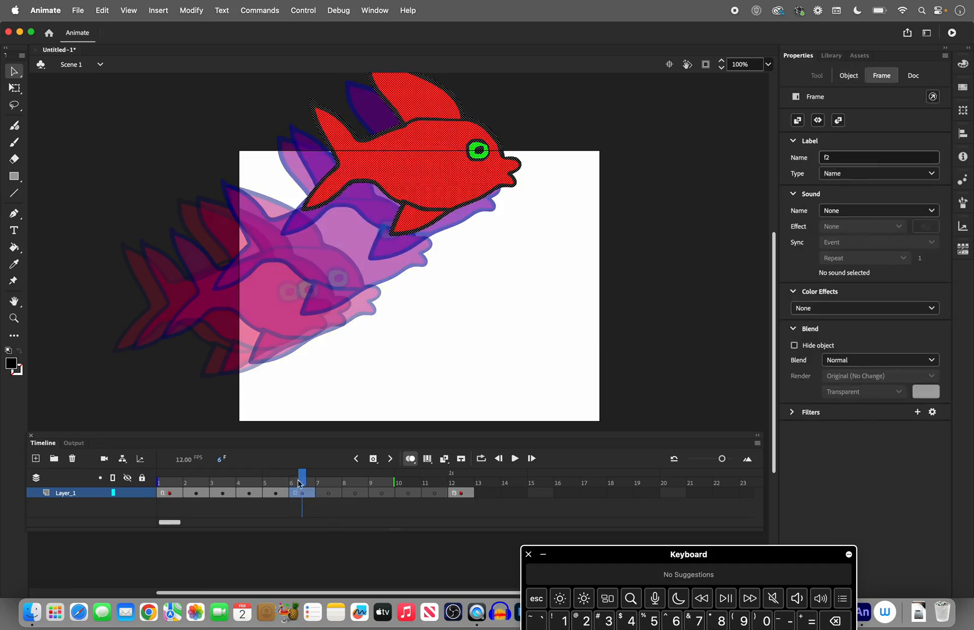
click(324, 493)
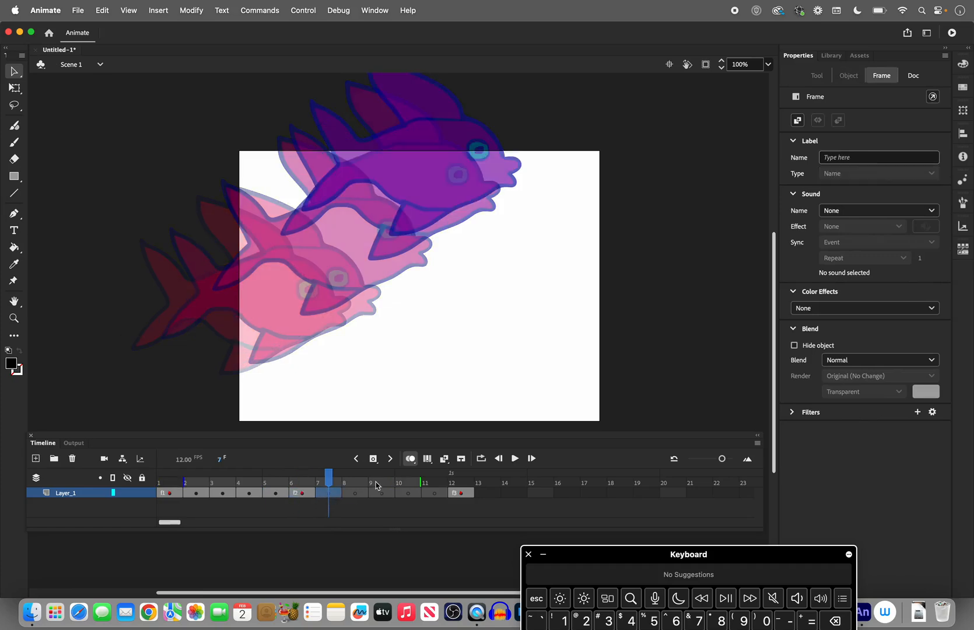
drag(434, 480, 472, 481)
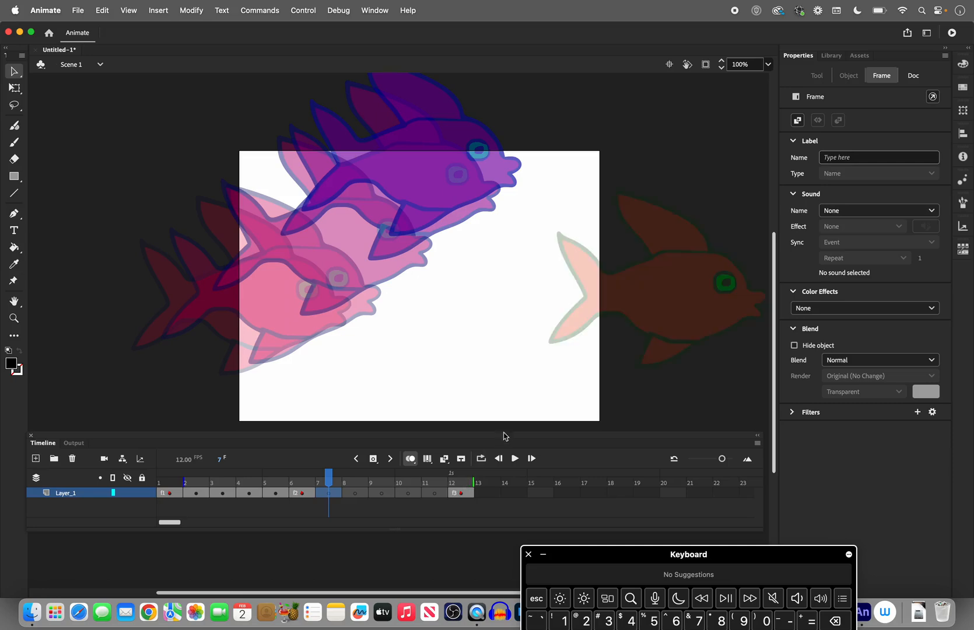
drag(184, 483, 295, 483)
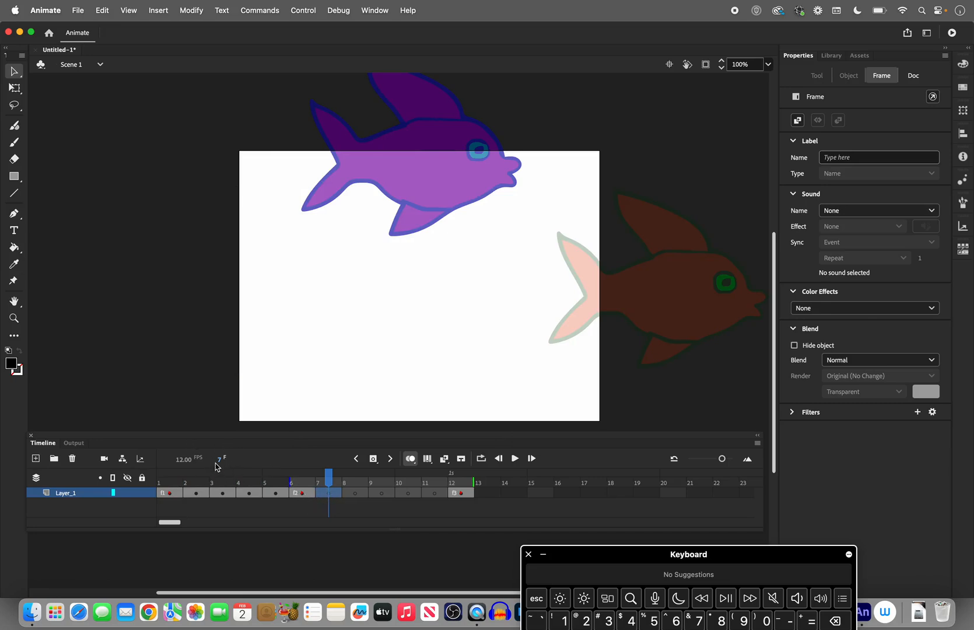
key(super+shift+v)
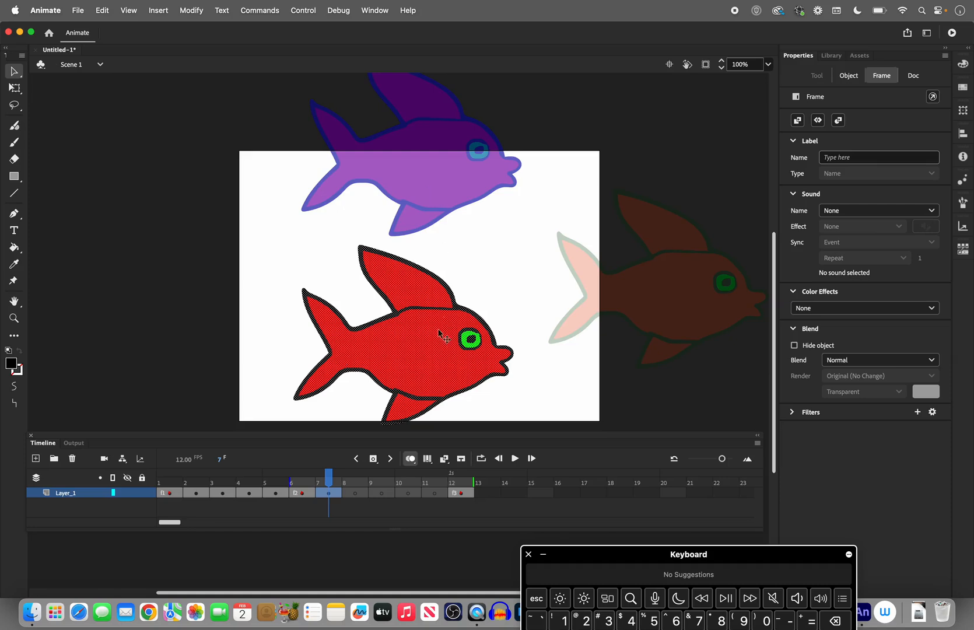
drag(429, 349, 449, 173)
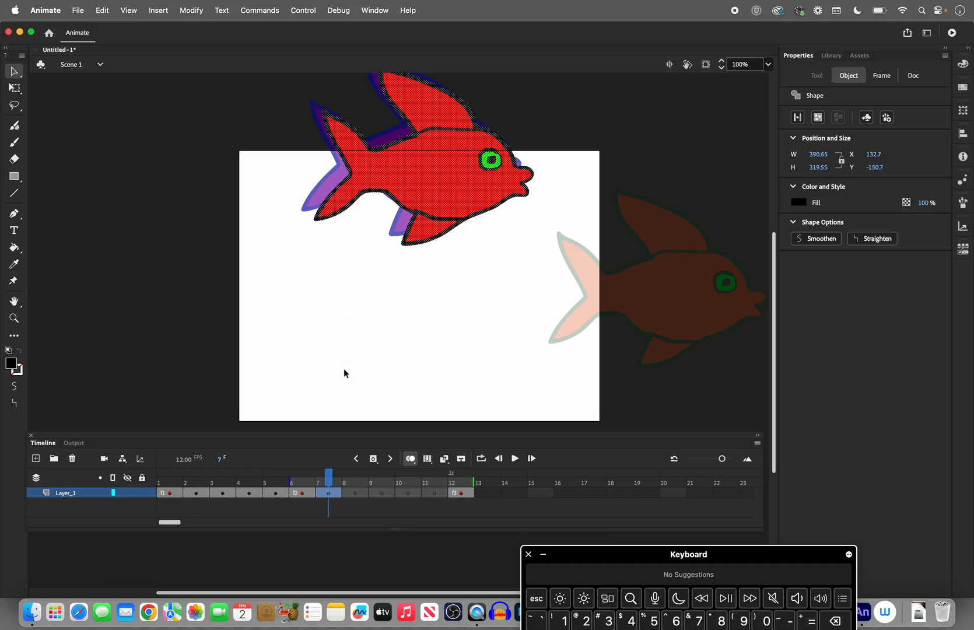
- Paste the fish on frame 8 and move it to about X 173, Y -123, just ahead of the frame 7 fish
click(351, 493)
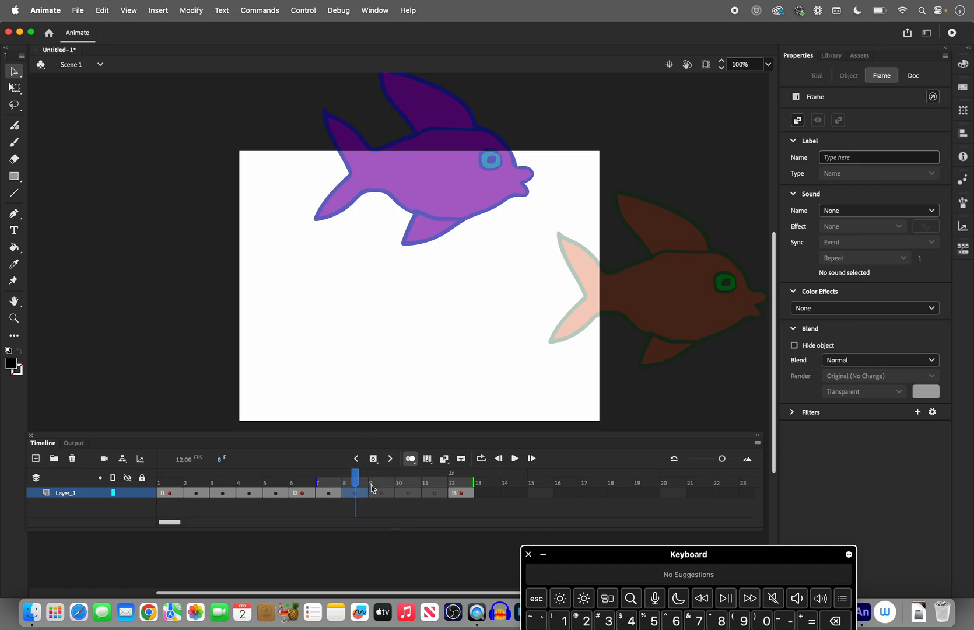
key(super+v)
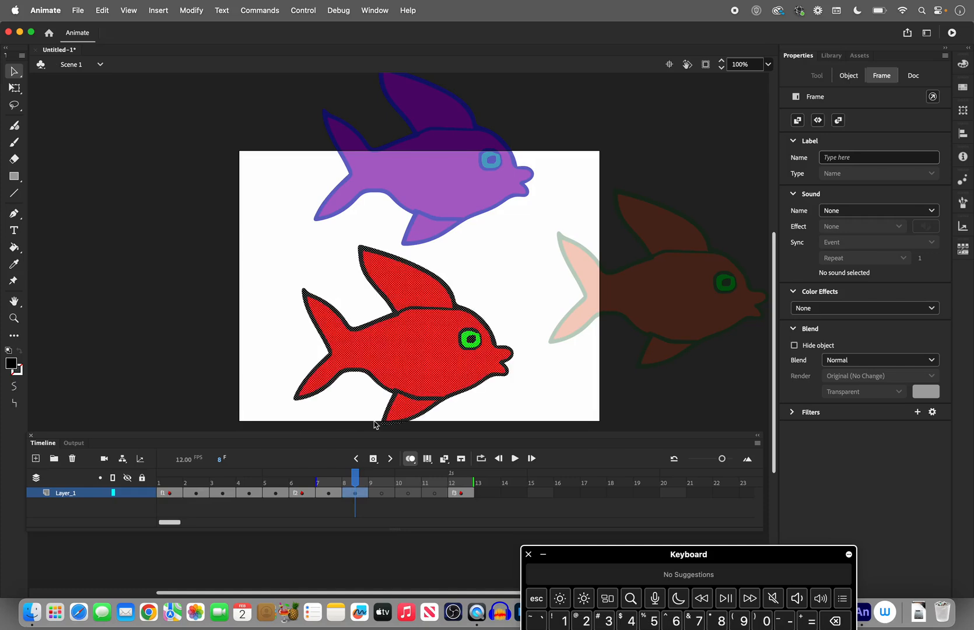
drag(395, 370, 458, 211)
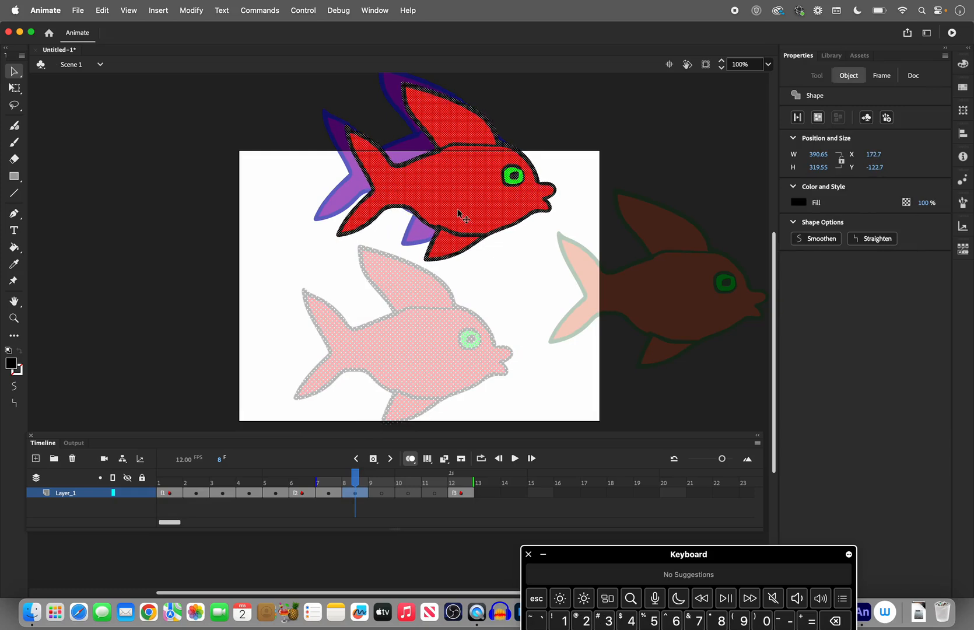
- Paste the fish on frame 9 and move it to about X 269, Y -93
click(376, 497)
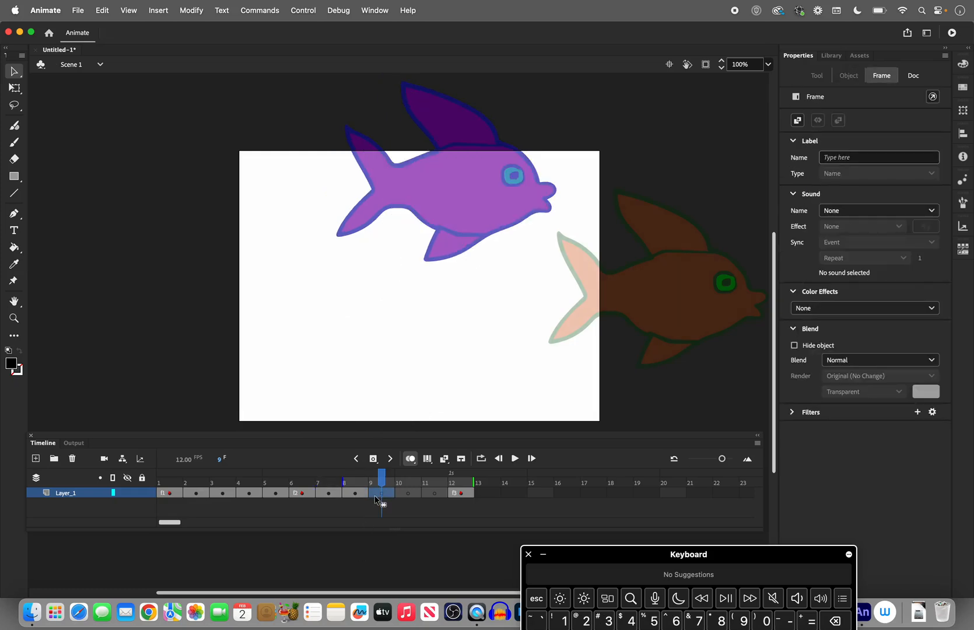
drag(396, 355, 499, 206)
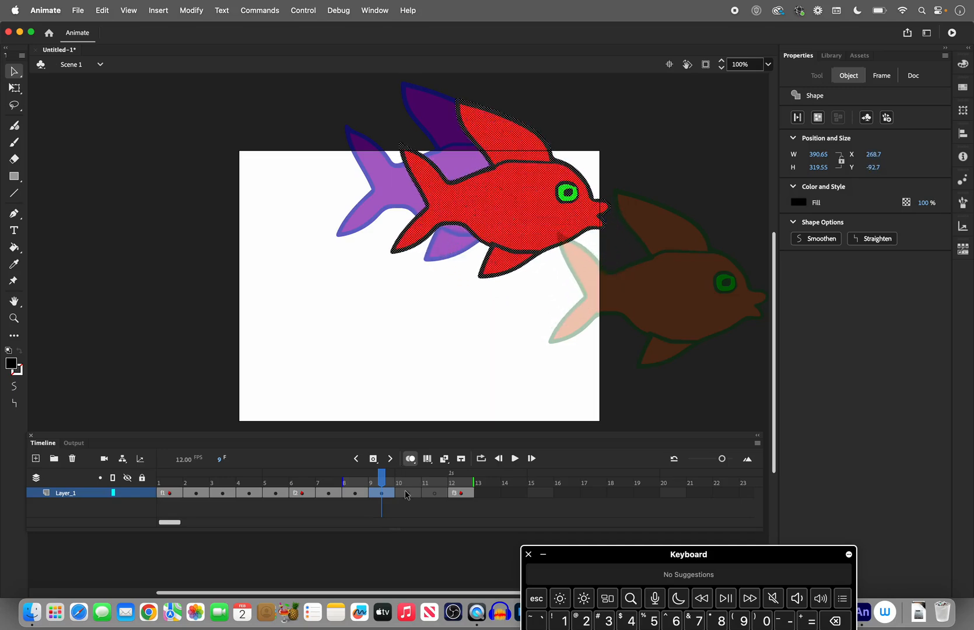
- Paste the fish on frame 10 and move it to about X 364, Y -25
click(407, 494)
key(super+v)
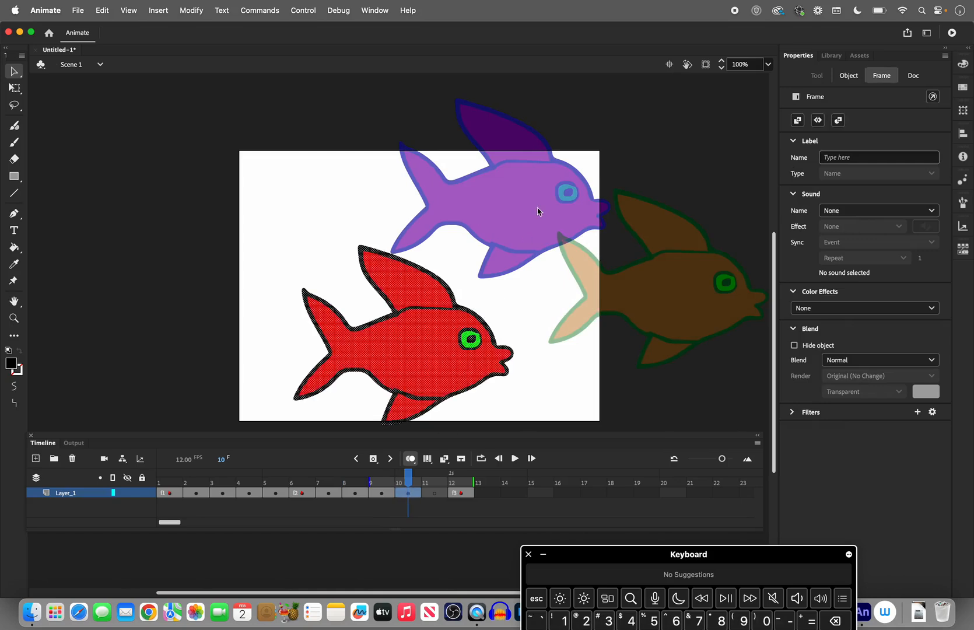
drag(434, 335, 588, 235)
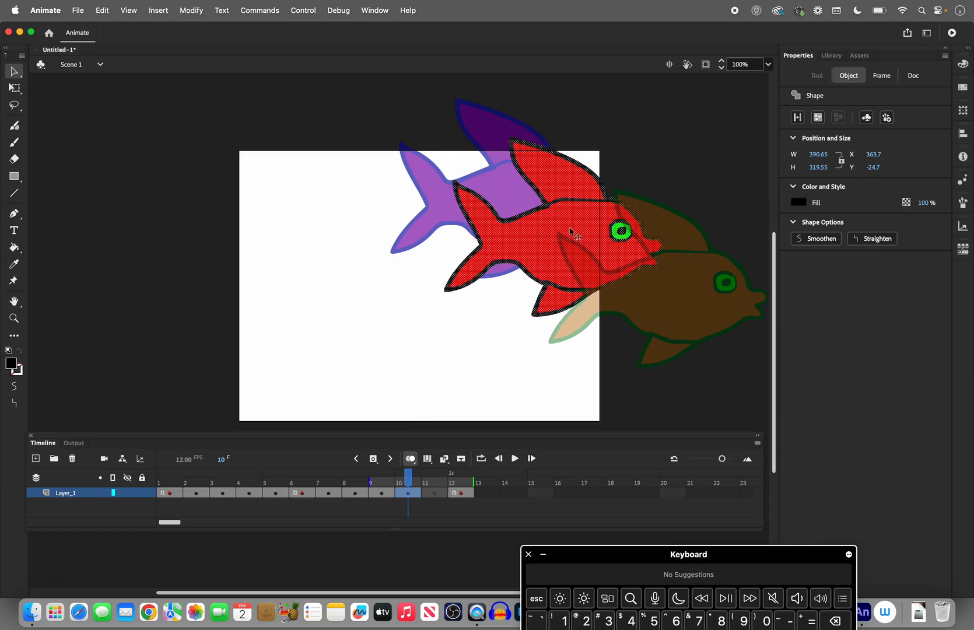
- Paste the fish on frame 11 and move it to about X 466, Y 29, between the frame 10 and 12 fish
click(436, 494)
key(super+v)
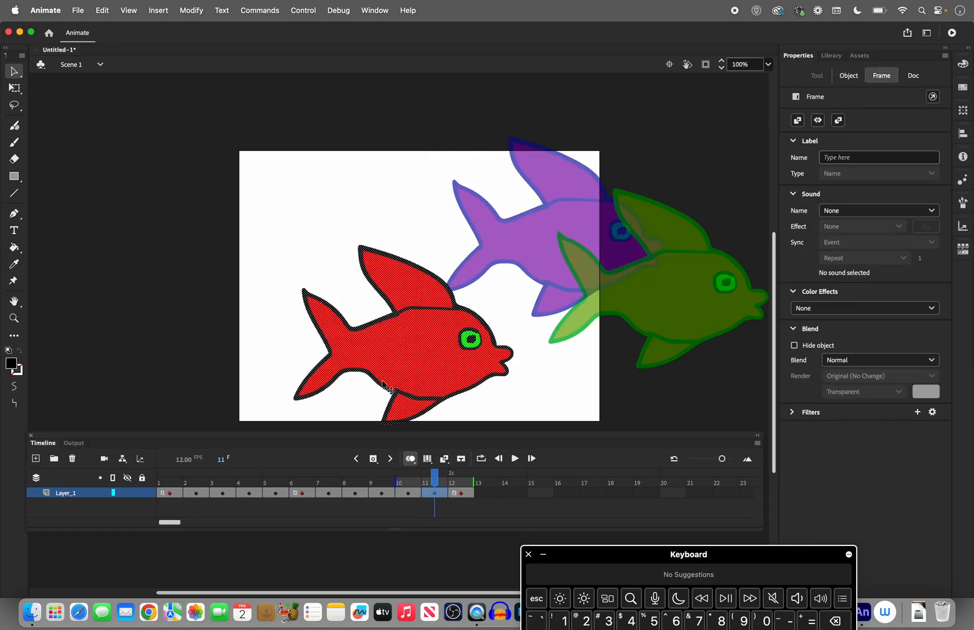
drag(408, 376, 612, 293)
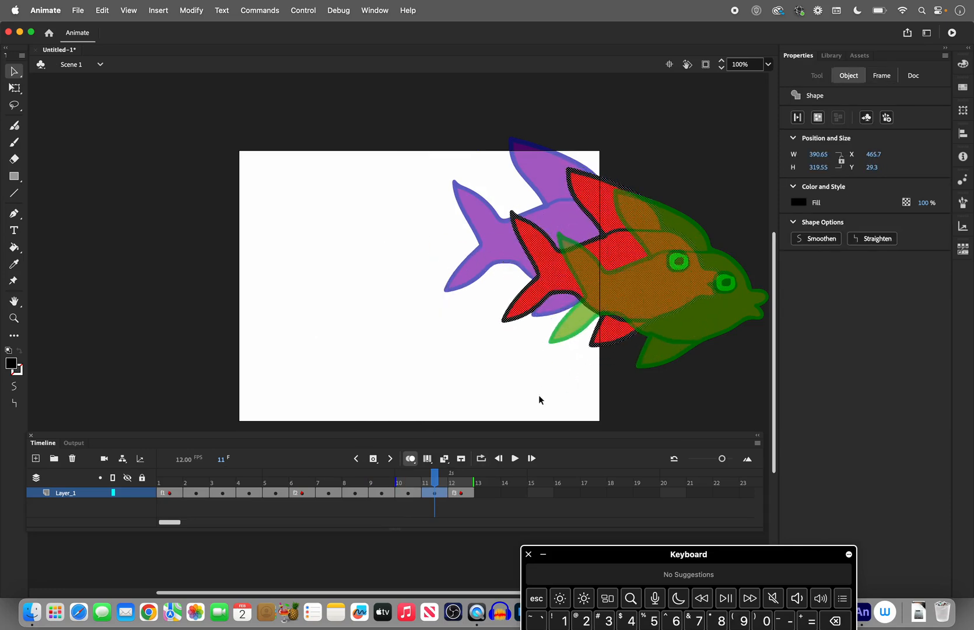
- Turn off onion skinning and preview the animation looping over frames 1 to 12, ending with playback stopped and looping off
click(408, 458)
click(481, 458)
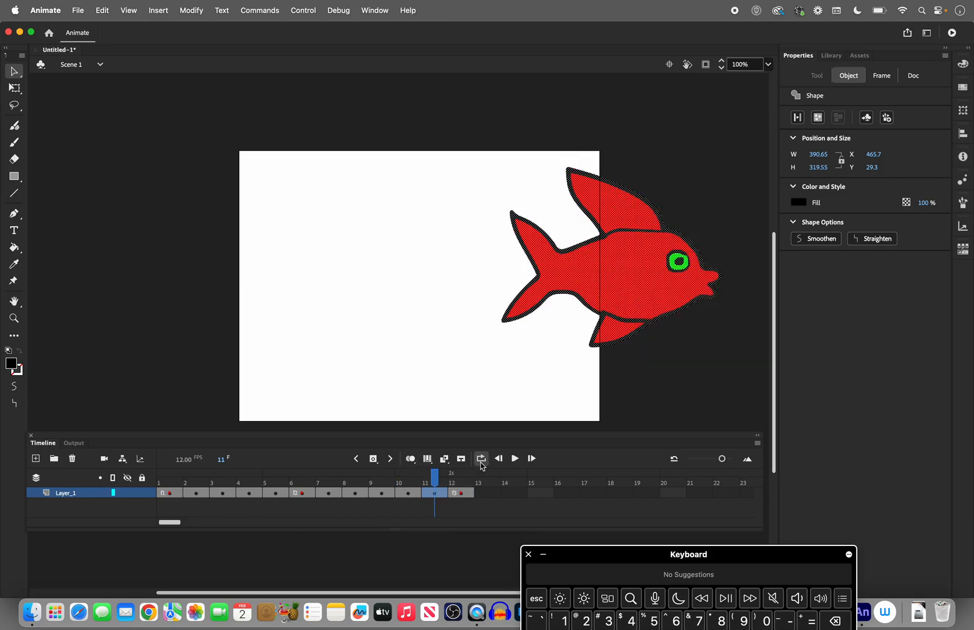
drag(316, 474, 473, 474)
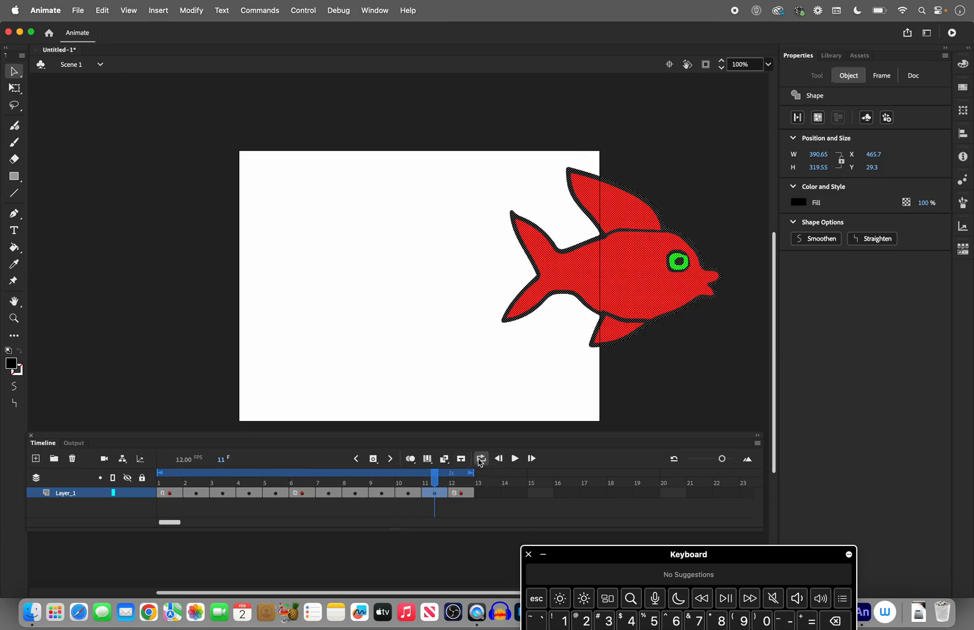
click(514, 458)
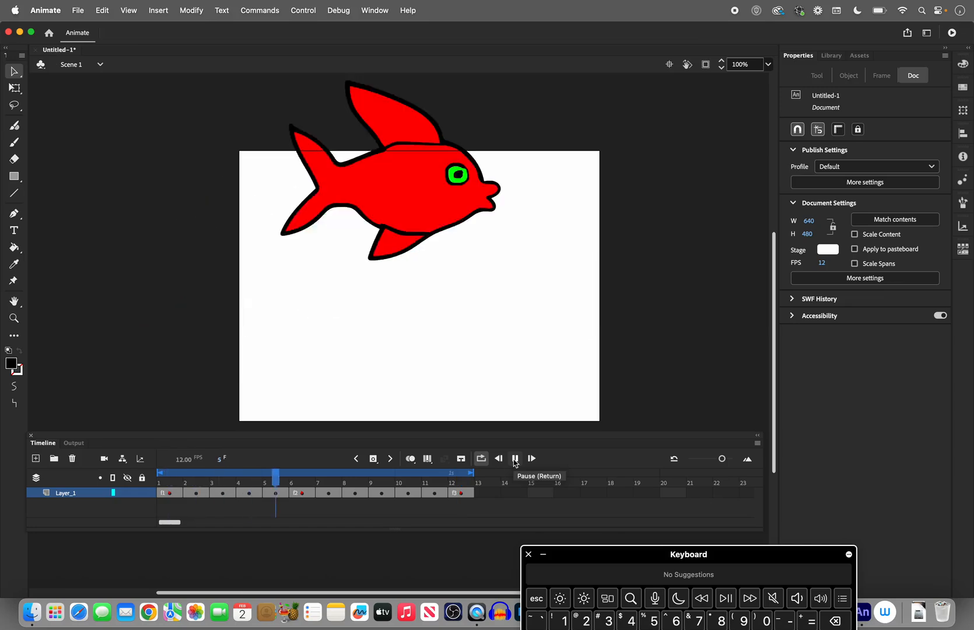
click(514, 458)
click(481, 459)
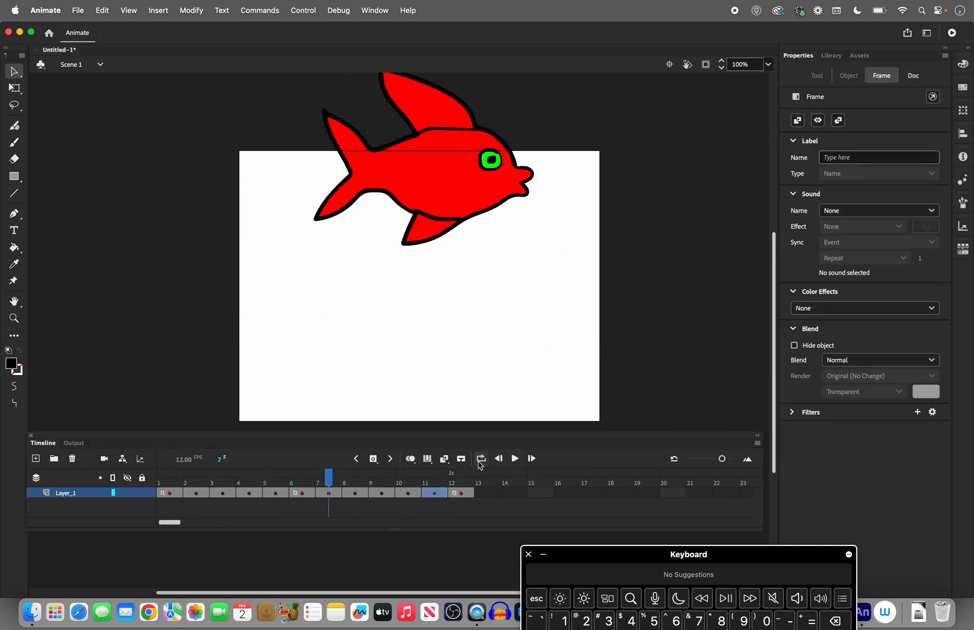
- Review all fish positions with the onion skin range extended back to frame 1, in filled and outline views, ending with onion skinning off
click(410, 459)
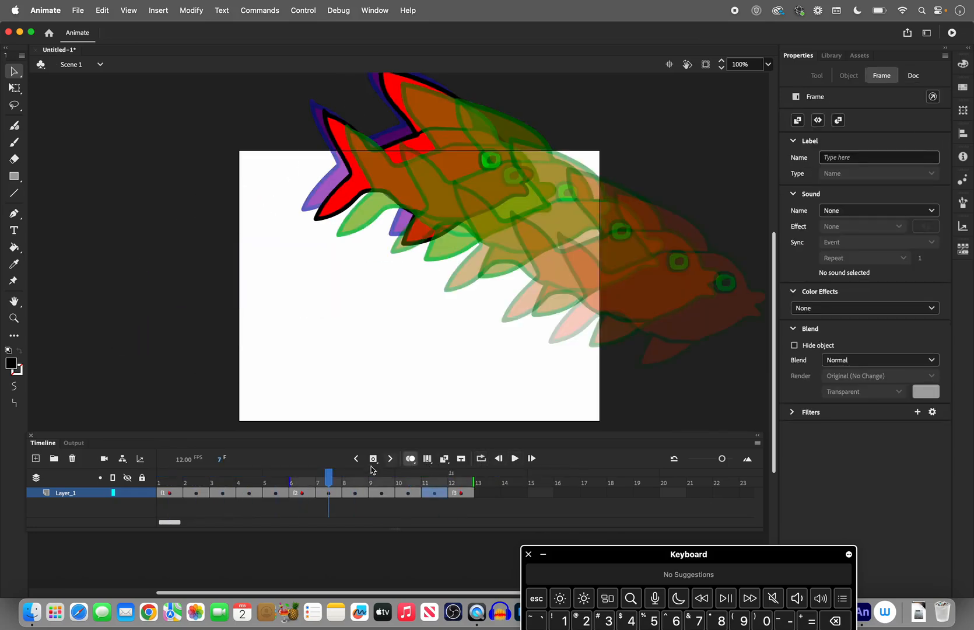
drag(273, 482, 159, 483)
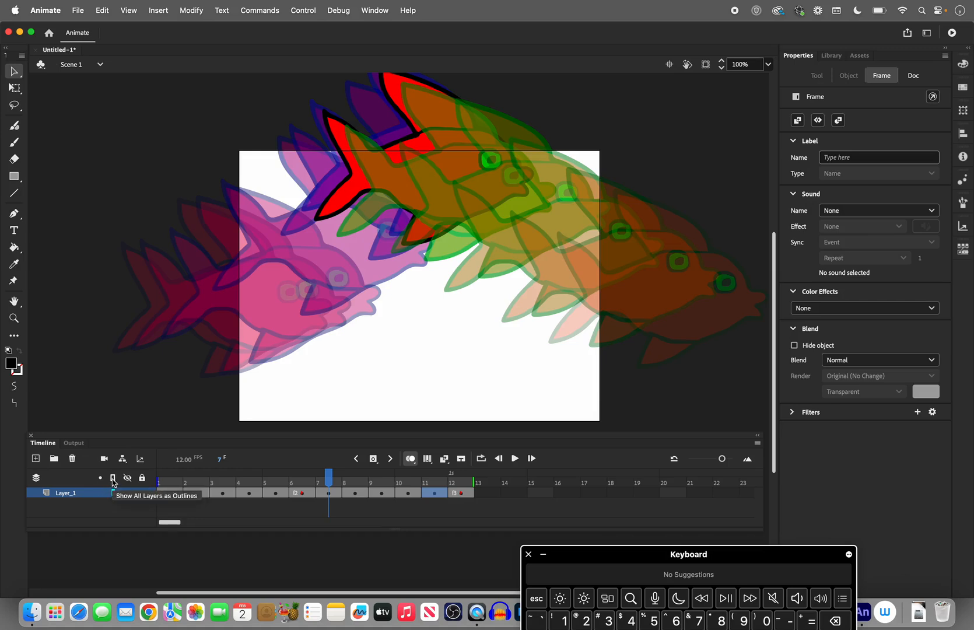
click(113, 479)
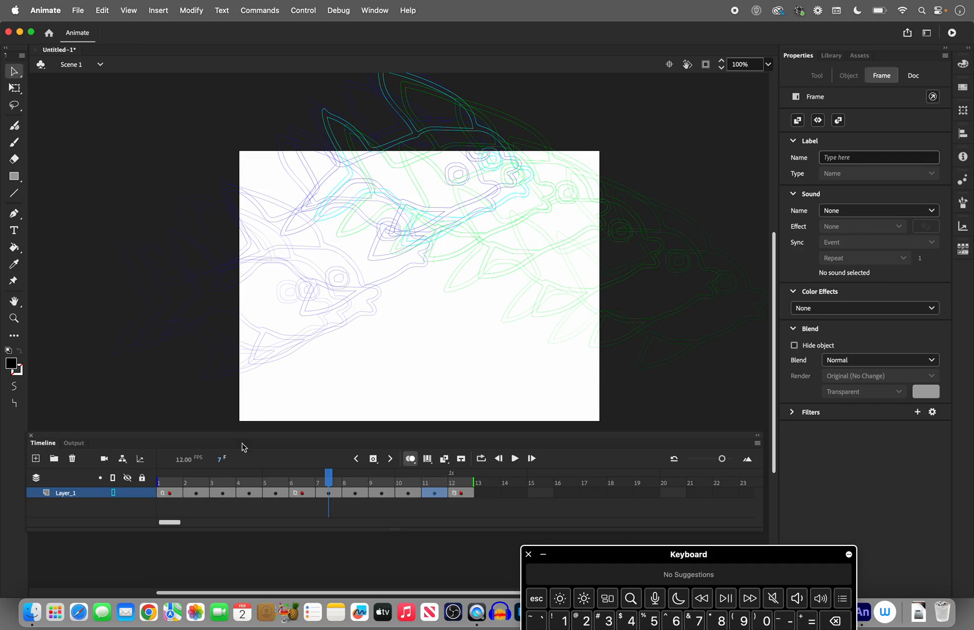
click(114, 480)
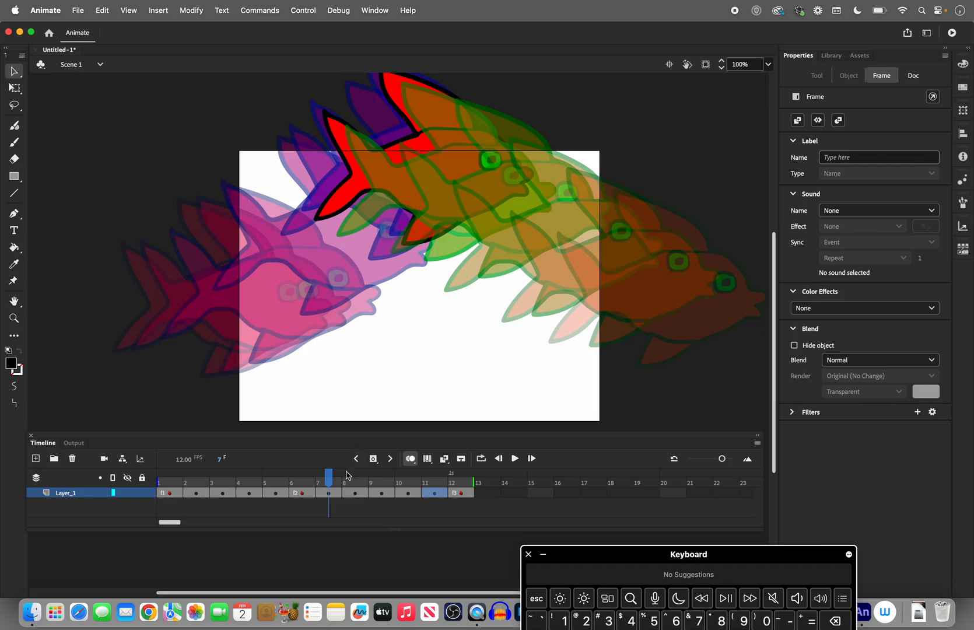
click(409, 459)
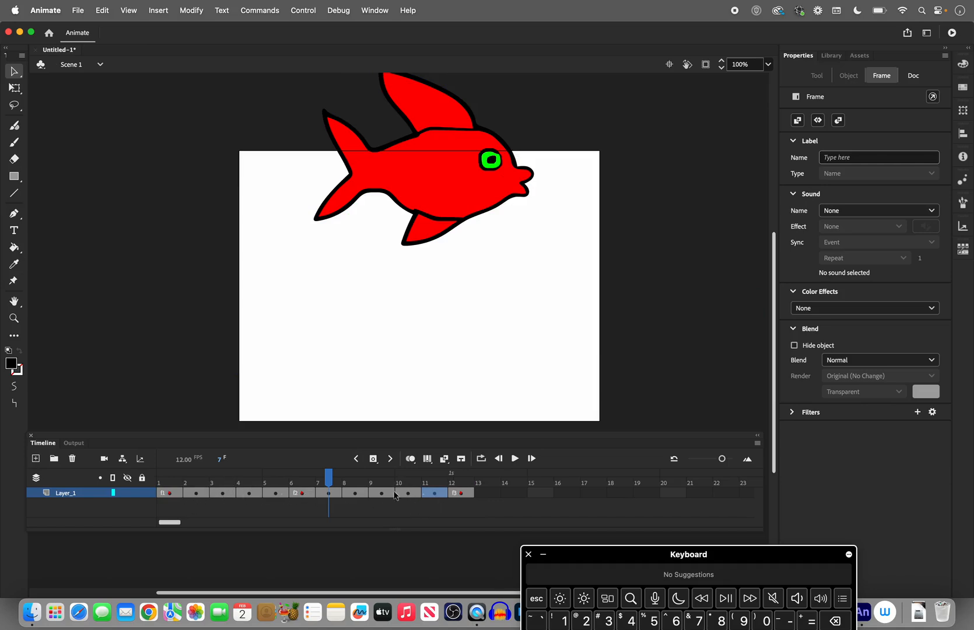
- Insert a regular frame after frame 2 to hold the frame 2 fish for one more frame
drag(328, 477, 222, 492)
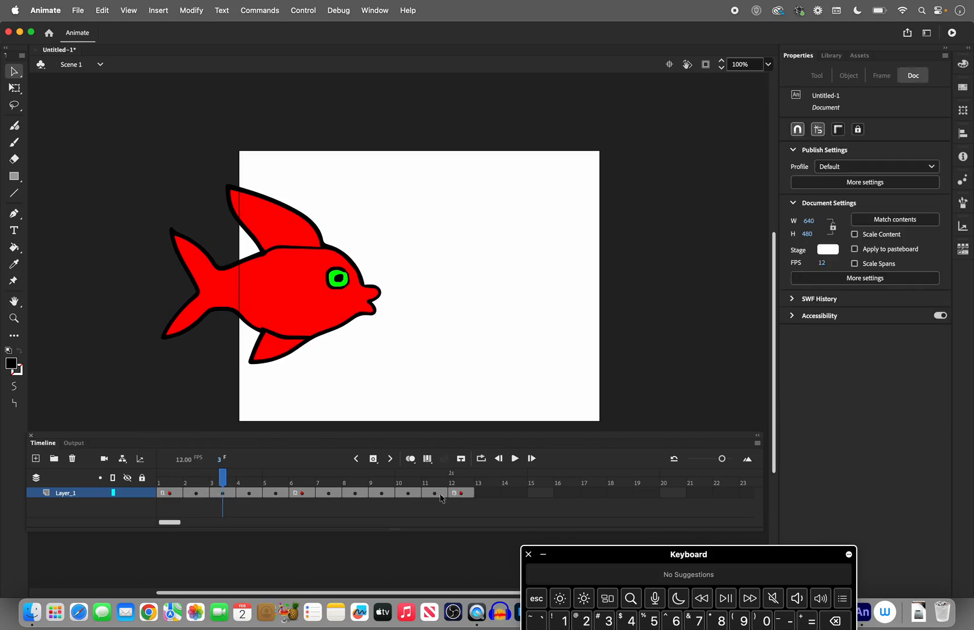
drag(224, 484, 198, 484)
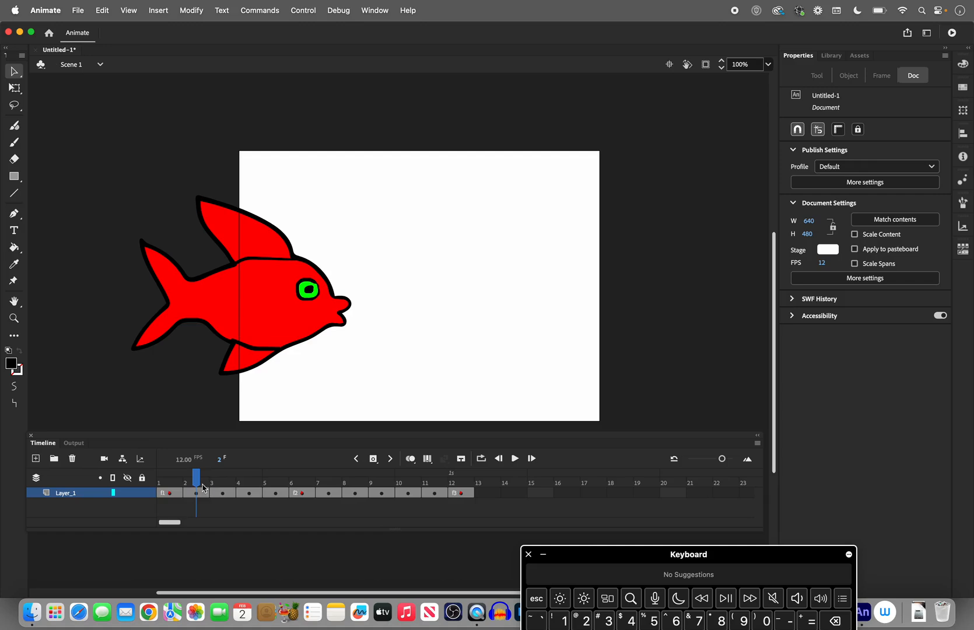
click(198, 494)
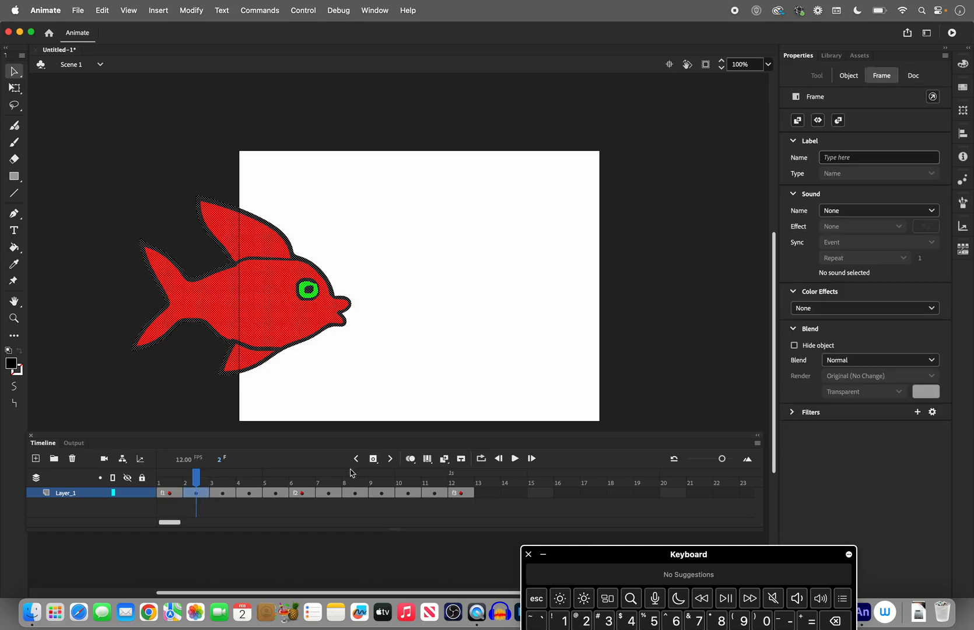
click(373, 458)
click(374, 458)
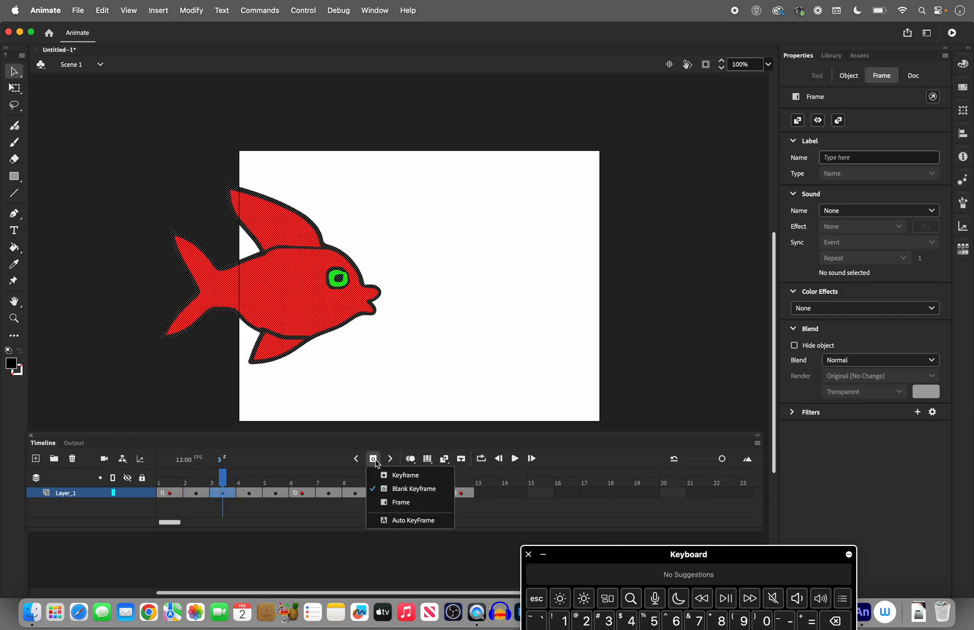
click(194, 495)
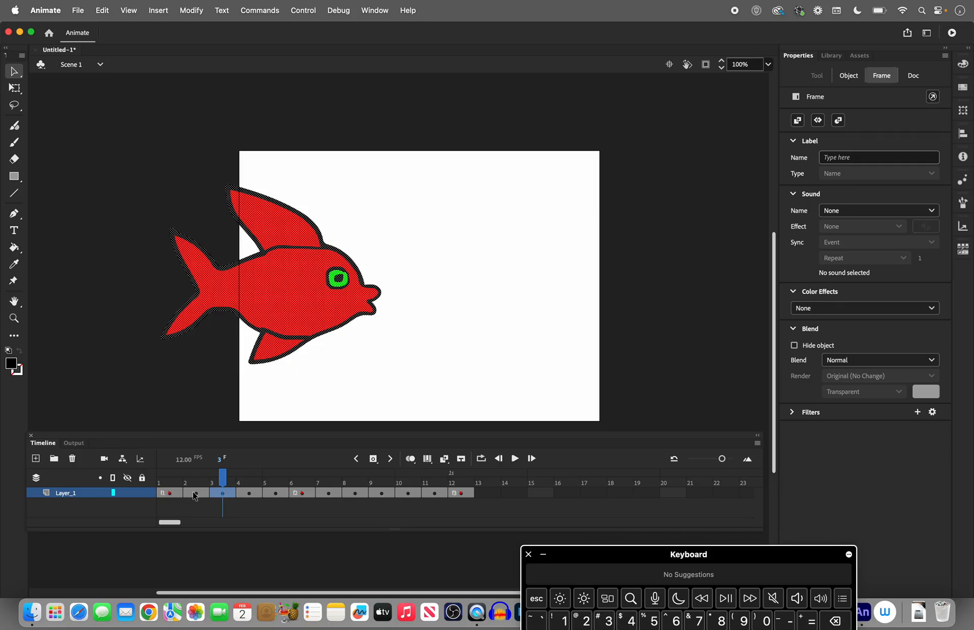
click(194, 495)
click(373, 458)
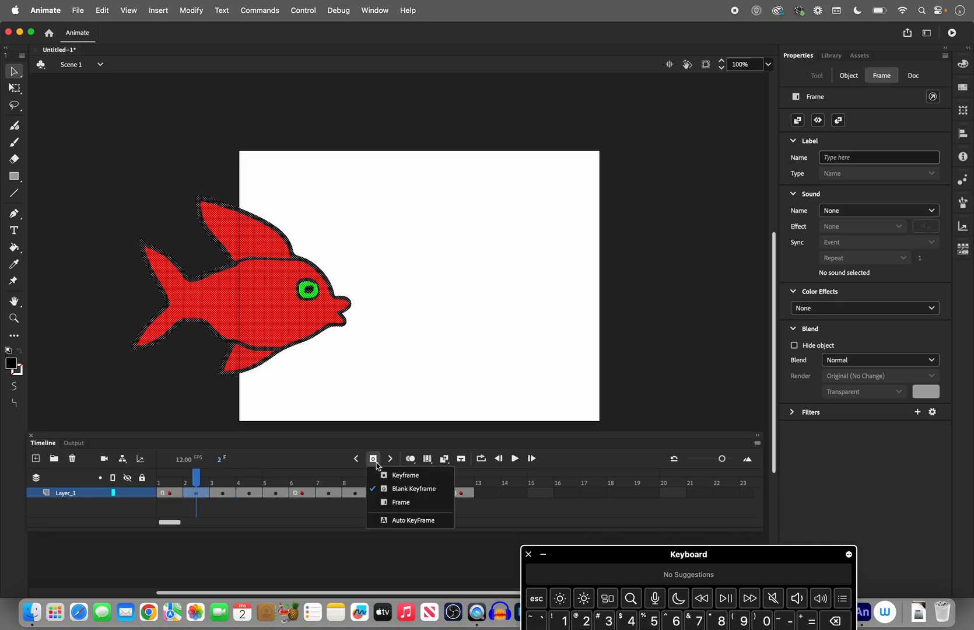
click(386, 503)
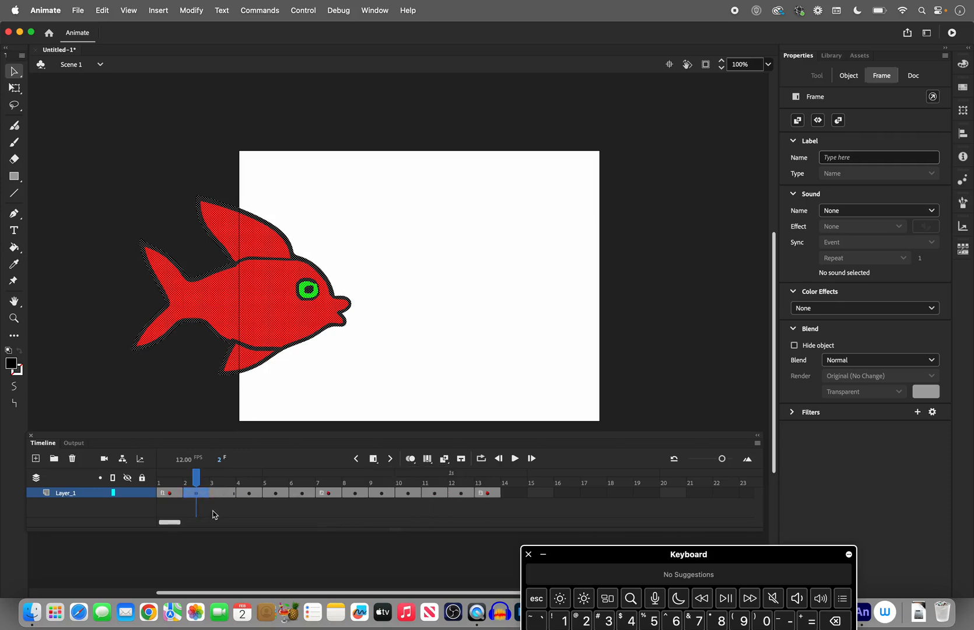
- Convert the held frame 3 into a keyframe and select its contents
click(201, 479)
drag(200, 477, 216, 497)
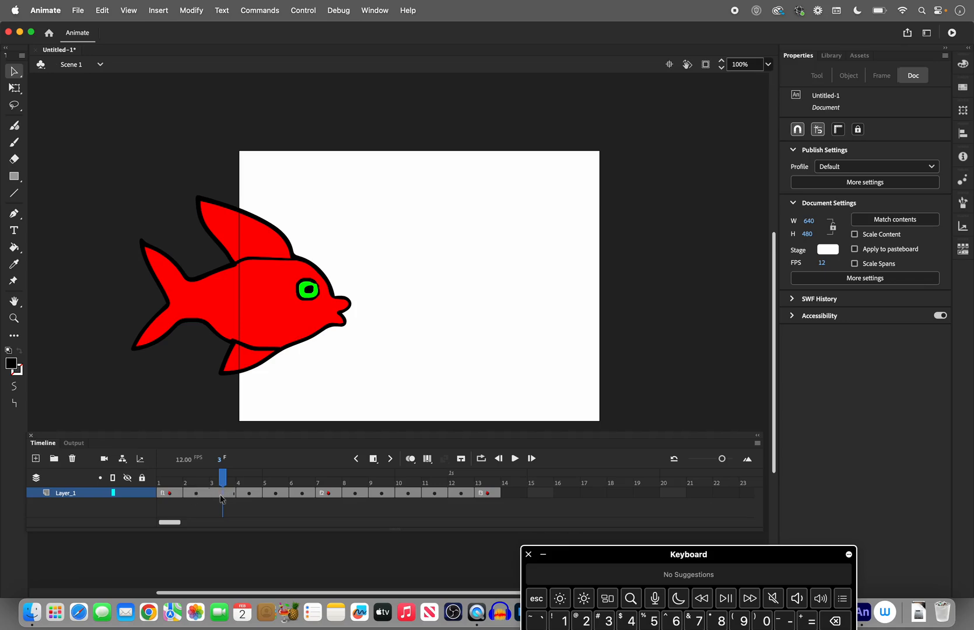
click(373, 459)
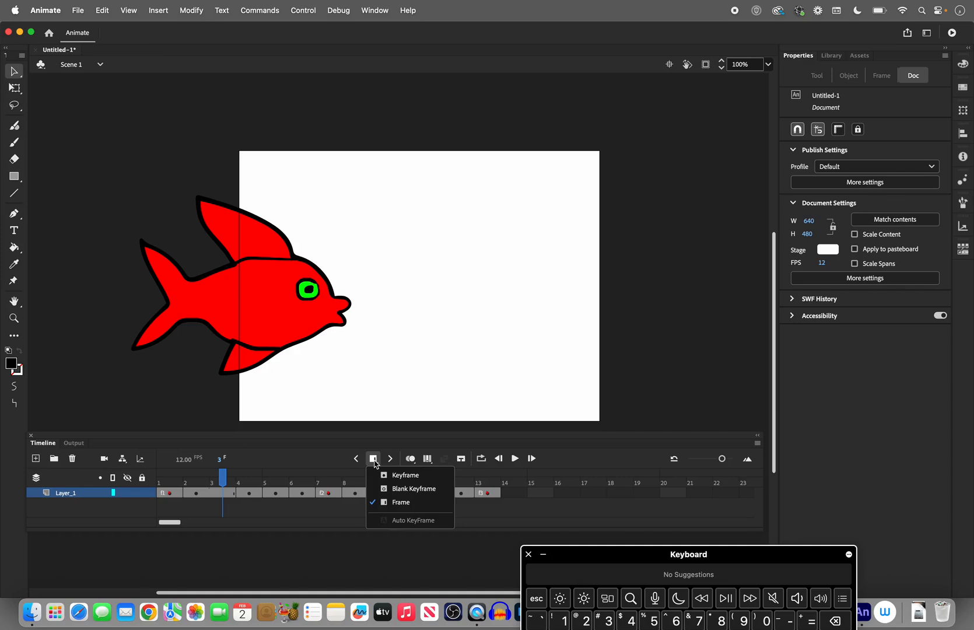
click(385, 476)
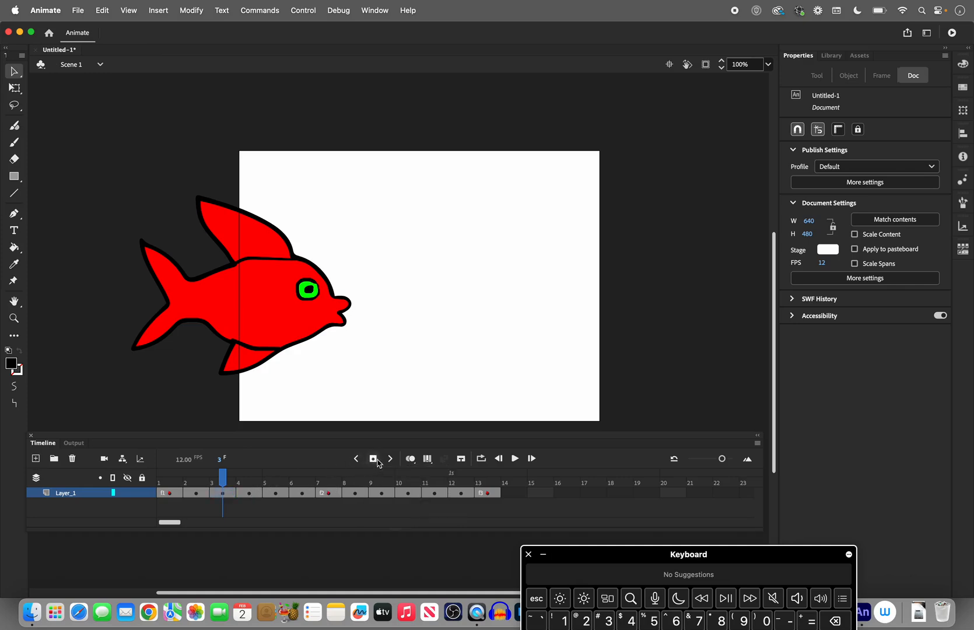
mouse_move(222, 477)
mouse_down()
mouse_move(196, 479)
mouse_move(222, 478)
mouse_move(197, 485)
mouse_move(222, 485)
mouse_move(206, 487)
mouse_up()
click(223, 493)
- Turn on onion skinning for frames 2 to 3 and move the frame 3 fish ahead to about X -157, Y 79
click(408, 460)
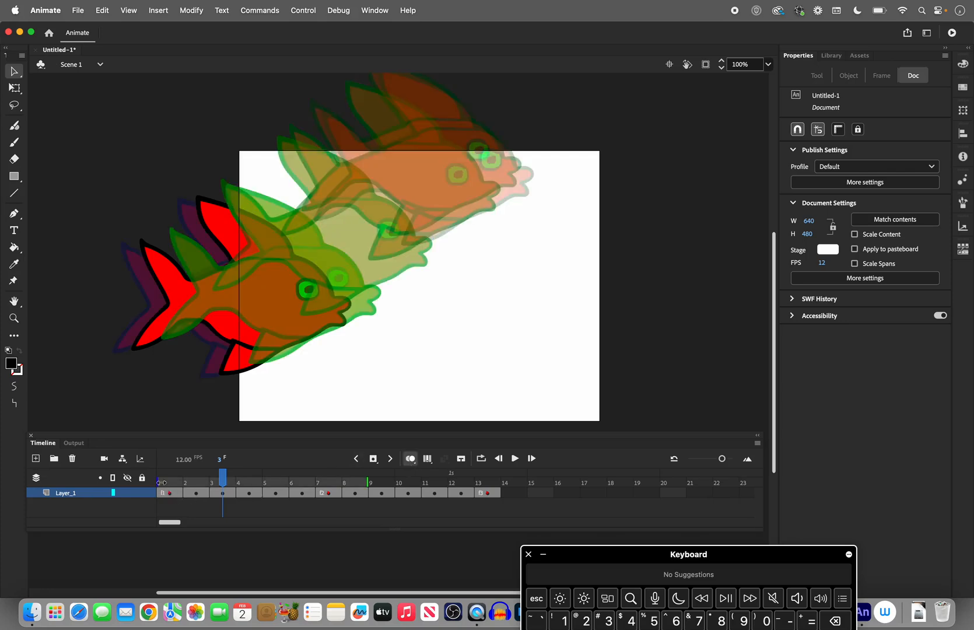
drag(367, 481, 258, 482)
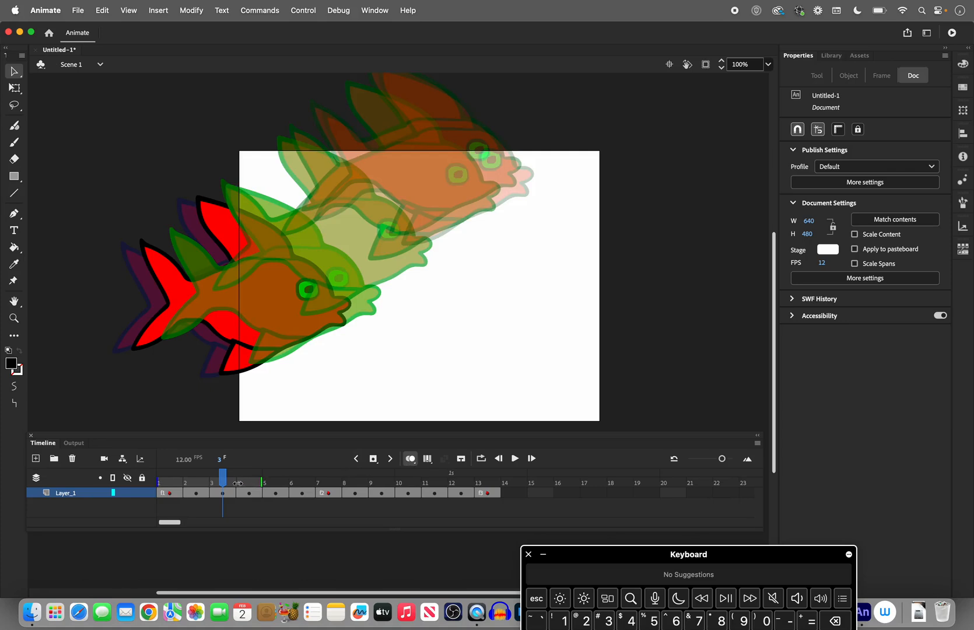
drag(233, 482, 184, 487)
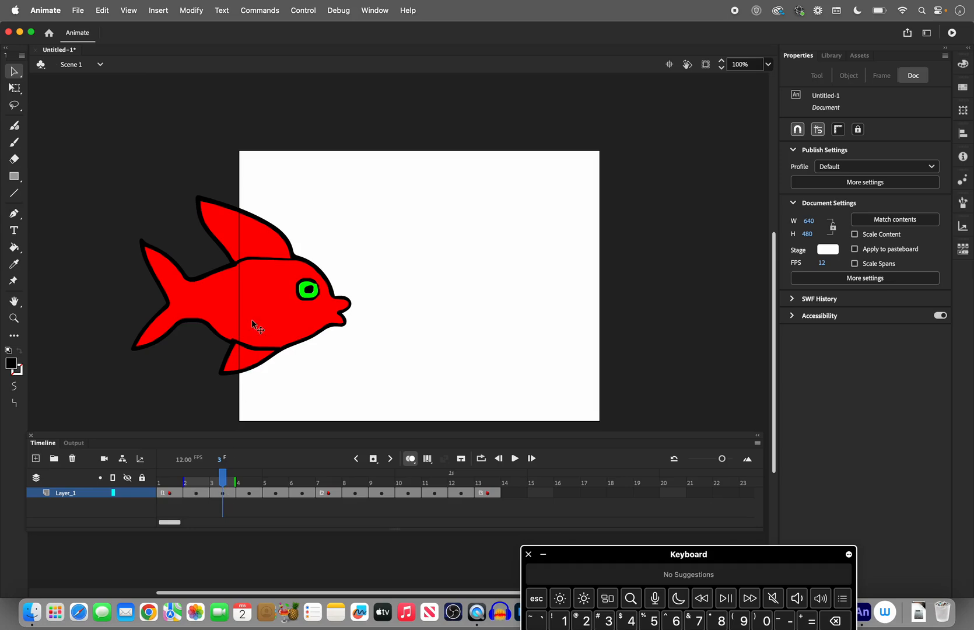
click(222, 493)
drag(245, 325, 263, 314)
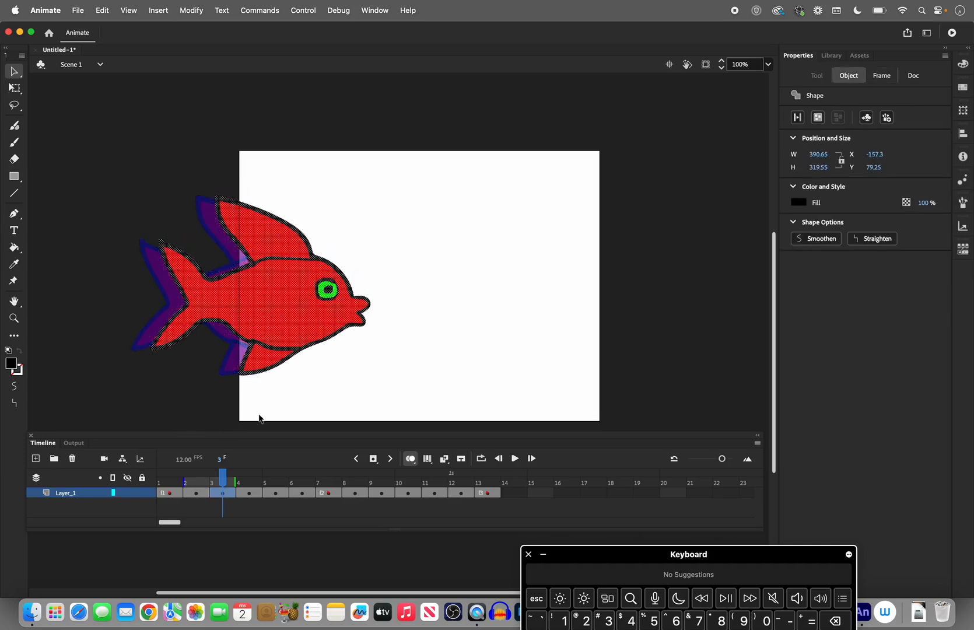
- Extend the onion skin range forward to frame 4, move the frame 3 fish to about X -147, Y 72, and turn onion skinning off
click(235, 482)
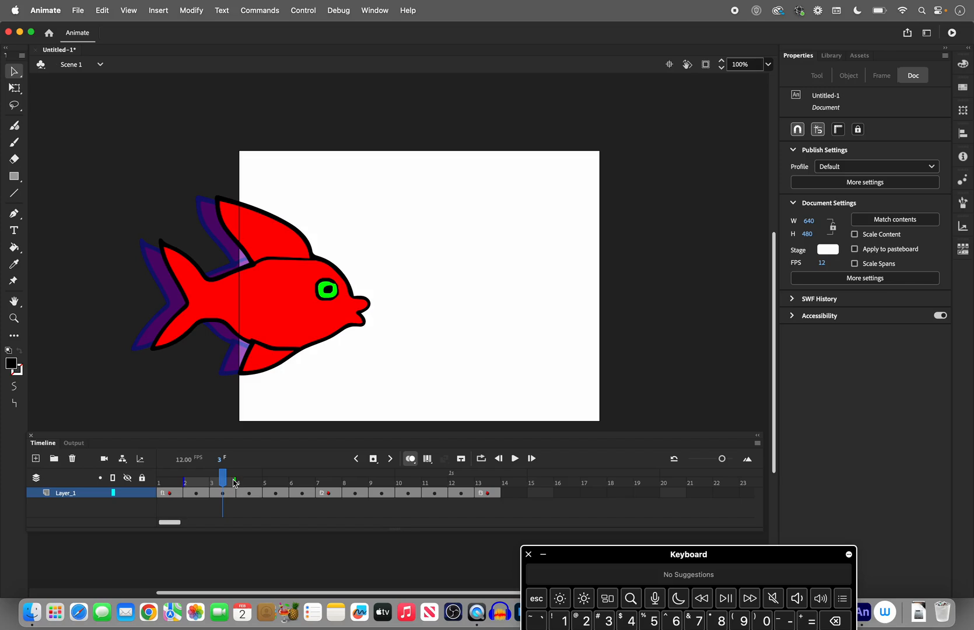
drag(237, 481, 256, 480)
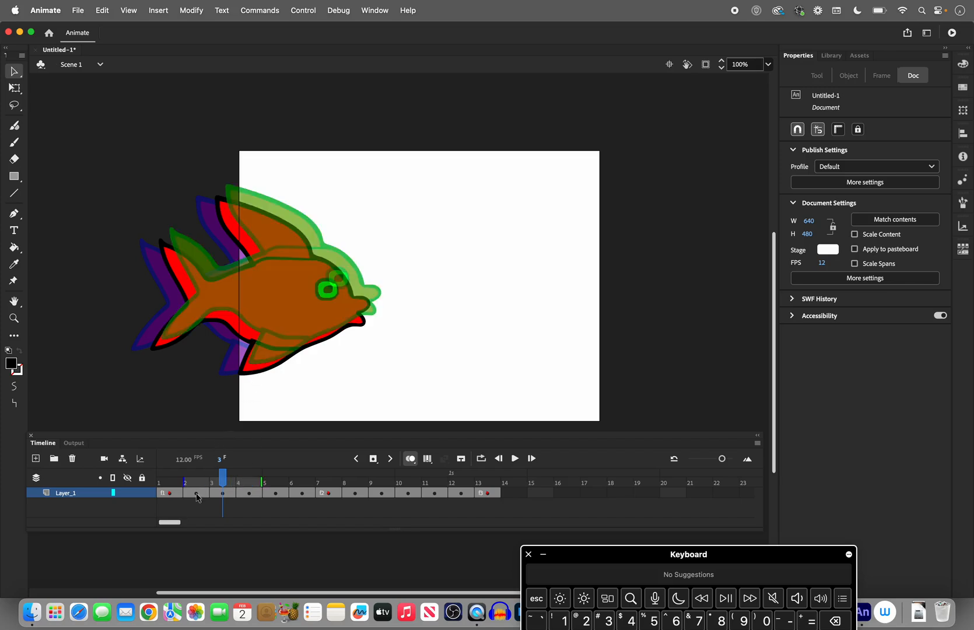
click(219, 494)
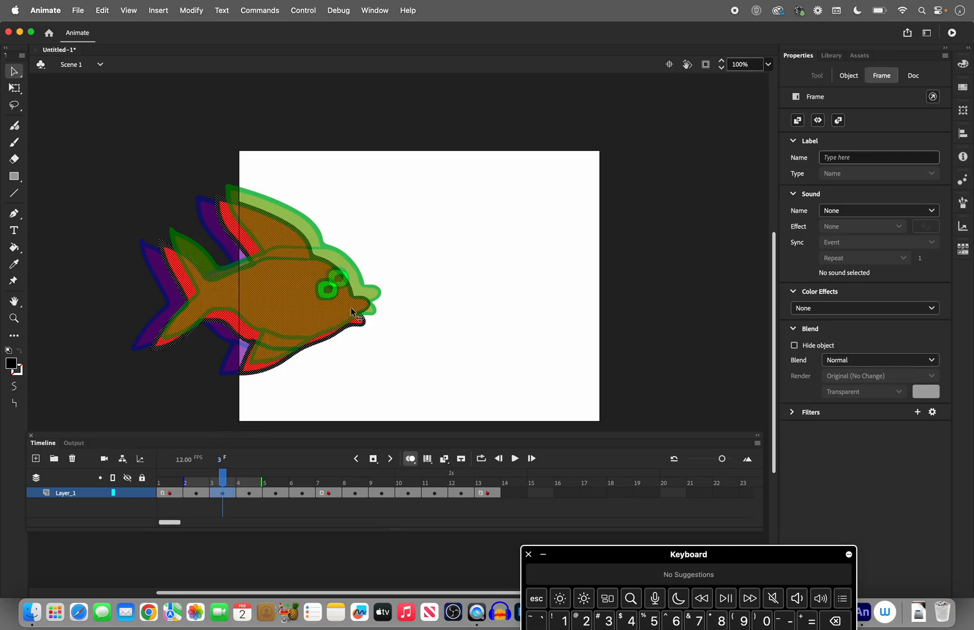
click(322, 339)
drag(322, 340, 328, 334)
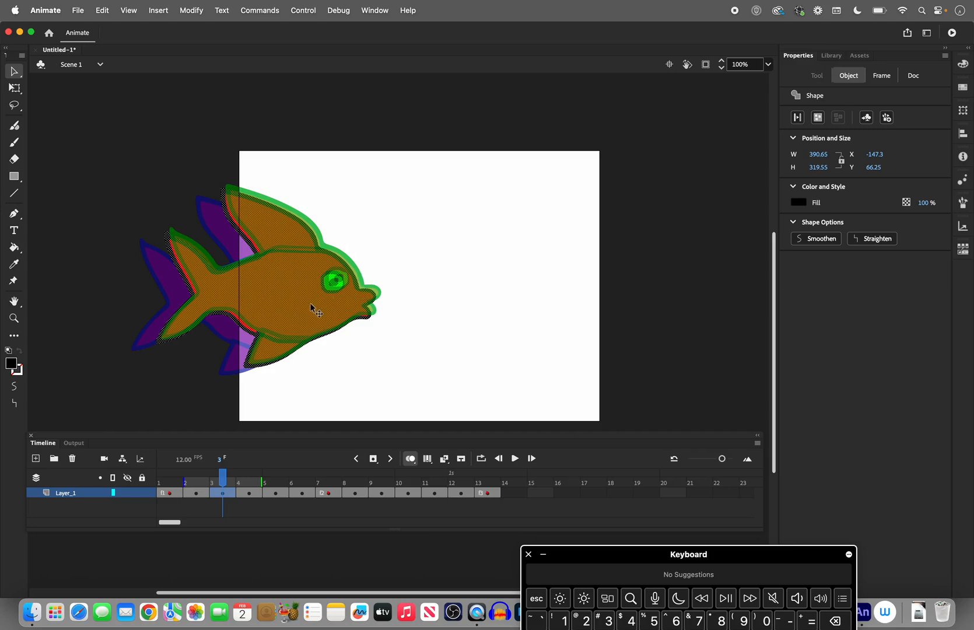
drag(307, 306, 304, 309)
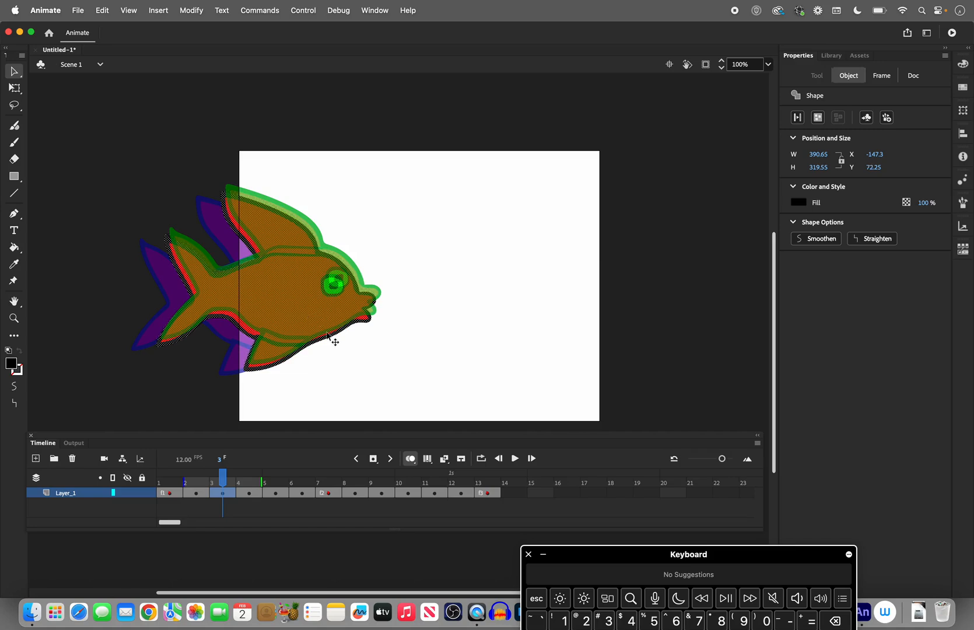
click(342, 348)
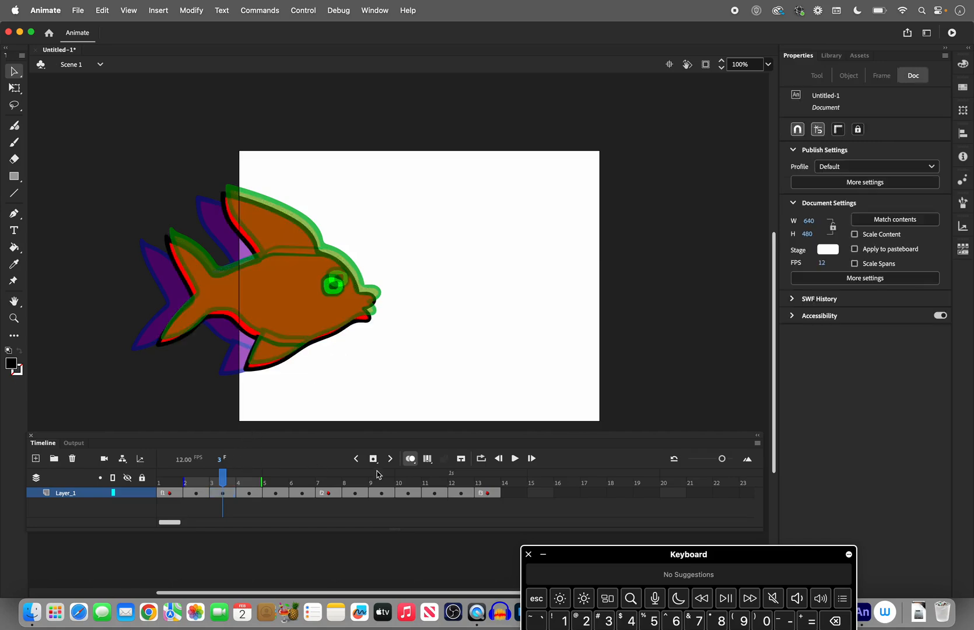
click(410, 458)
- Insert a regular frame after frame 5 and convert the held frame 6 into a keyframe
drag(222, 477, 294, 468)
click(282, 493)
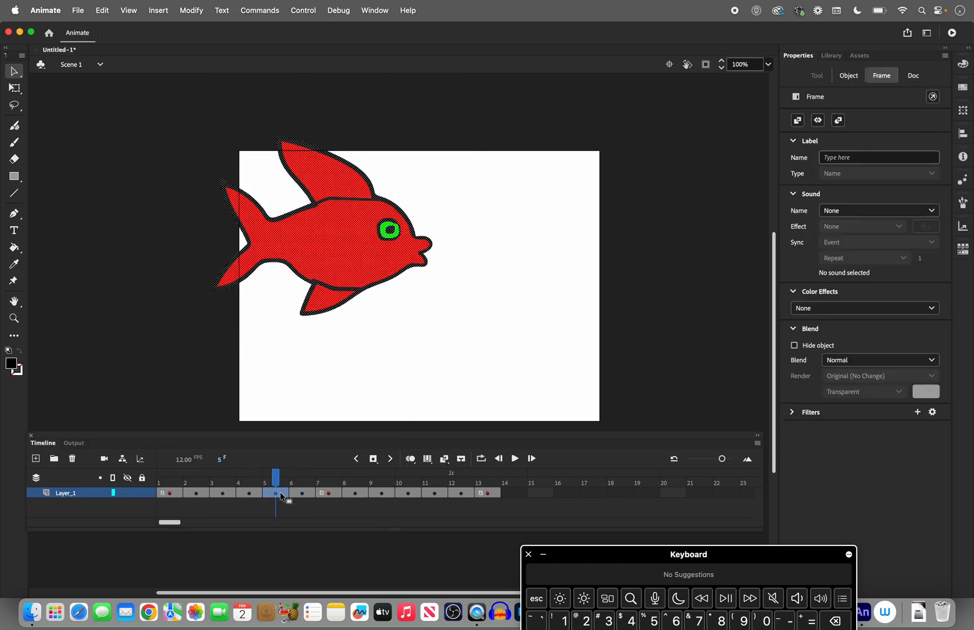
click(374, 463)
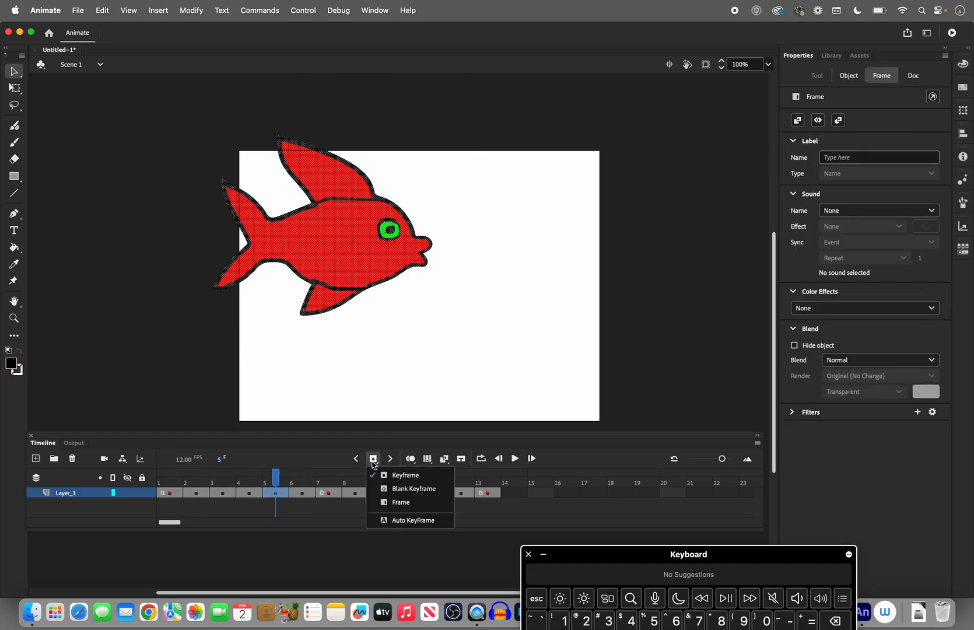
click(381, 502)
click(304, 494)
click(372, 459)
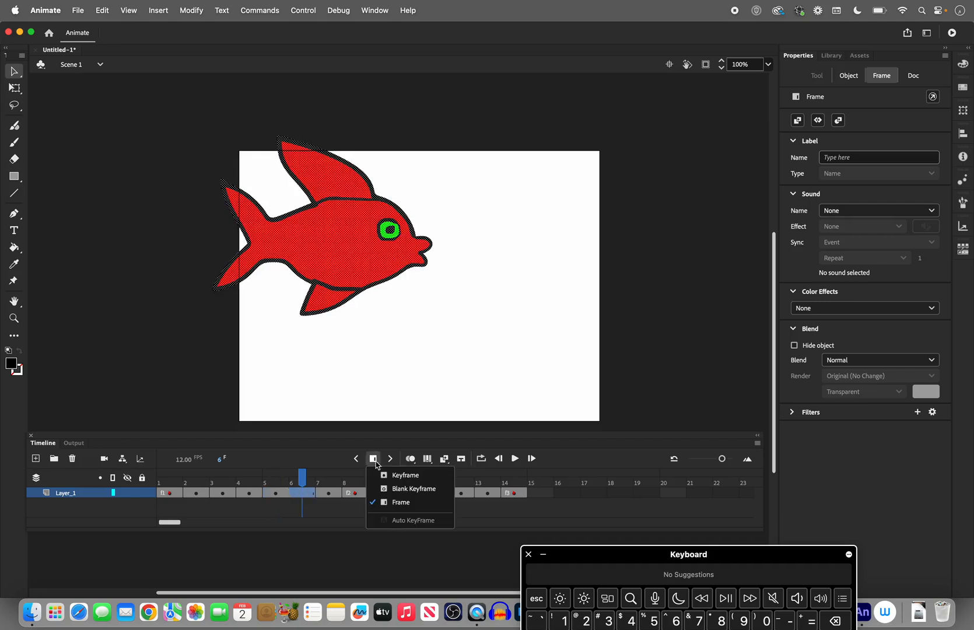
click(388, 476)
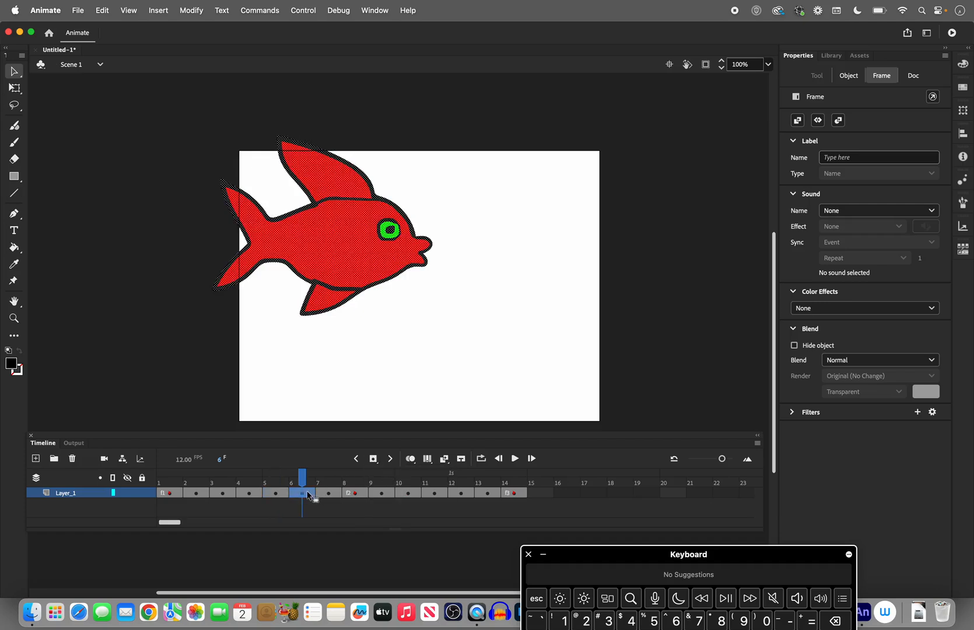
- Using onion skinning as a guide, move the frame 6 fish between its neighbouring positions in frames 5 and 7, ending with onion skinning off
click(410, 459)
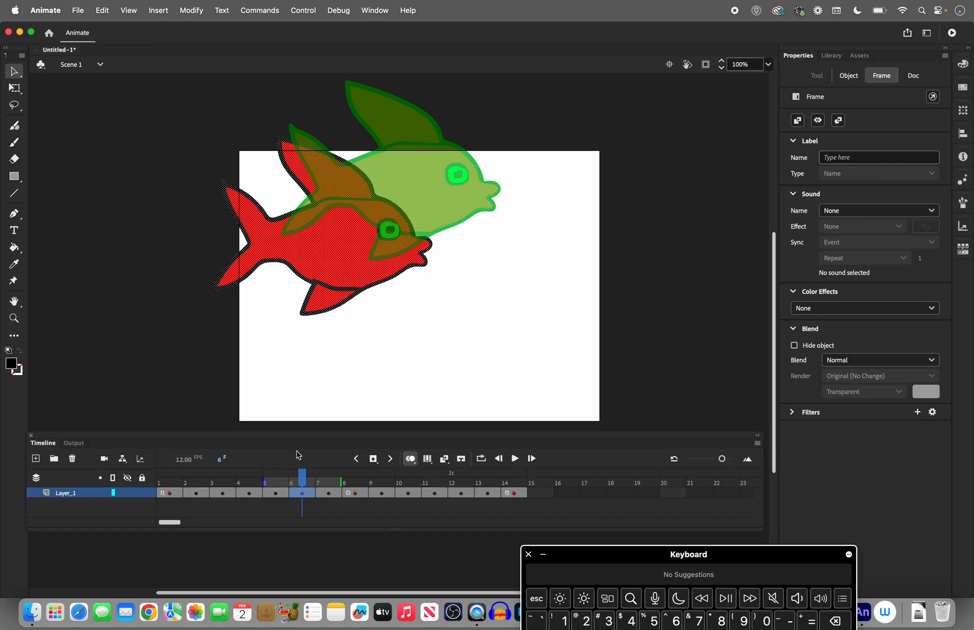
click(320, 253)
drag(320, 253, 356, 230)
click(410, 458)
- Clip the content outside the stage and scrub through frames 1 to 14 to review the fish's motion
drag(304, 477, 221, 501)
click(516, 296)
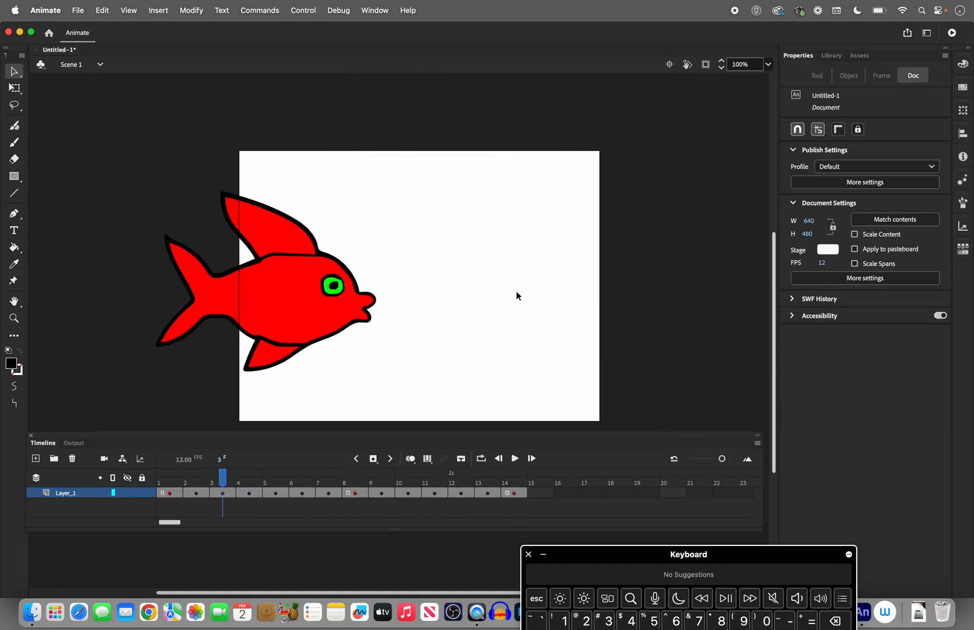
click(706, 65)
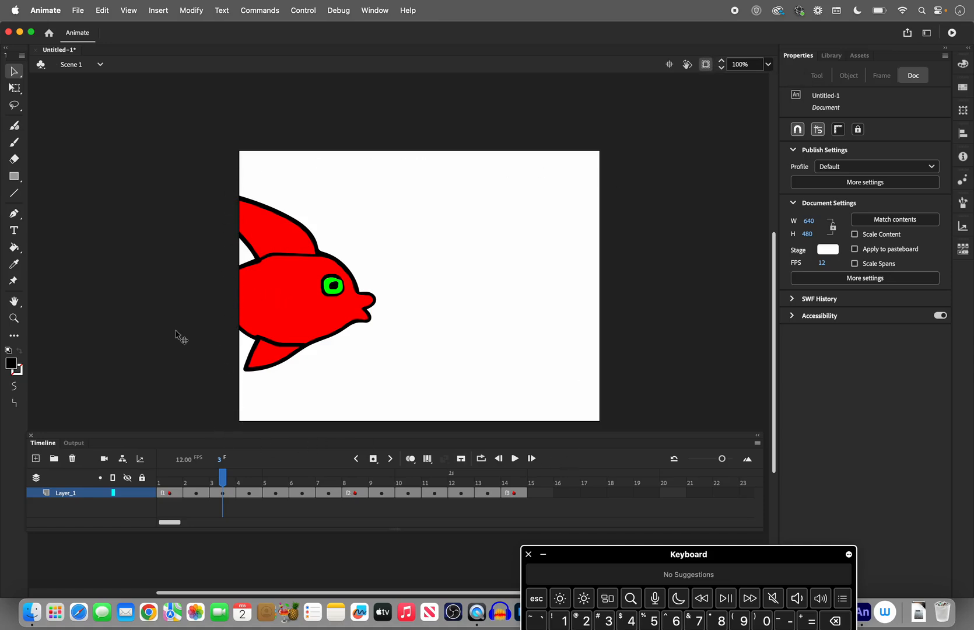
drag(222, 477, 522, 475)
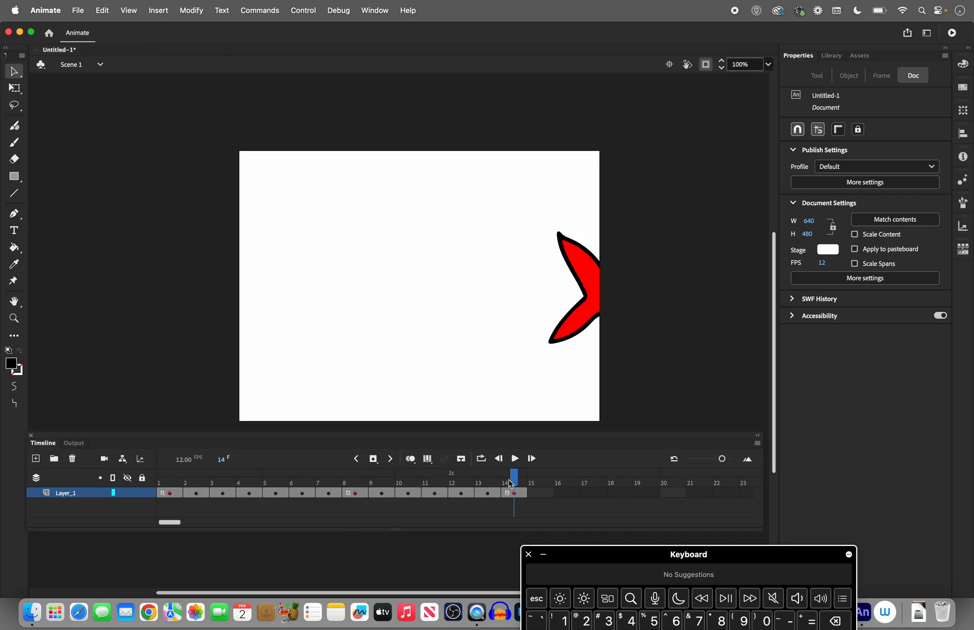
drag(515, 481, 174, 490)
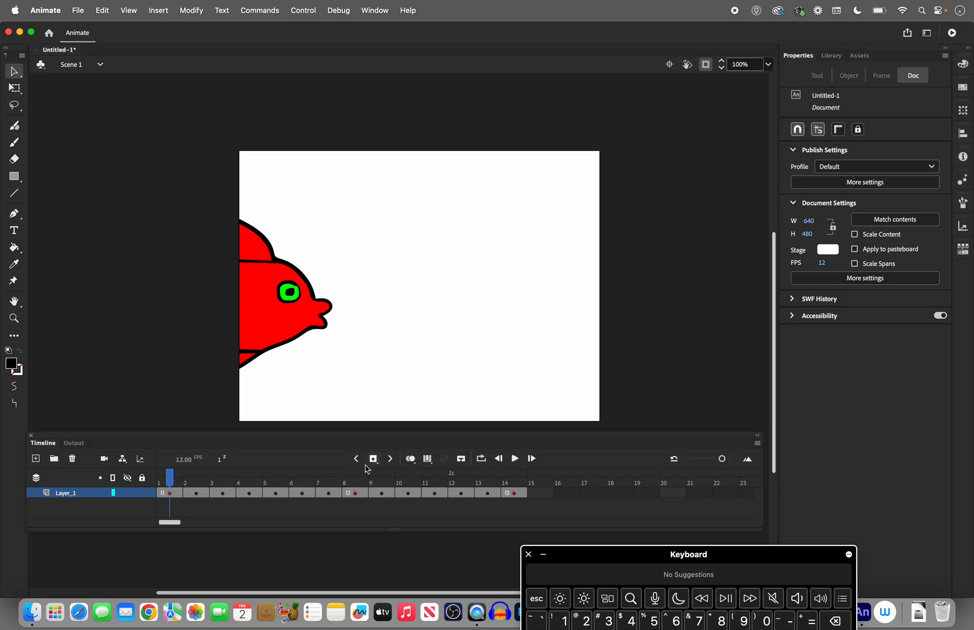